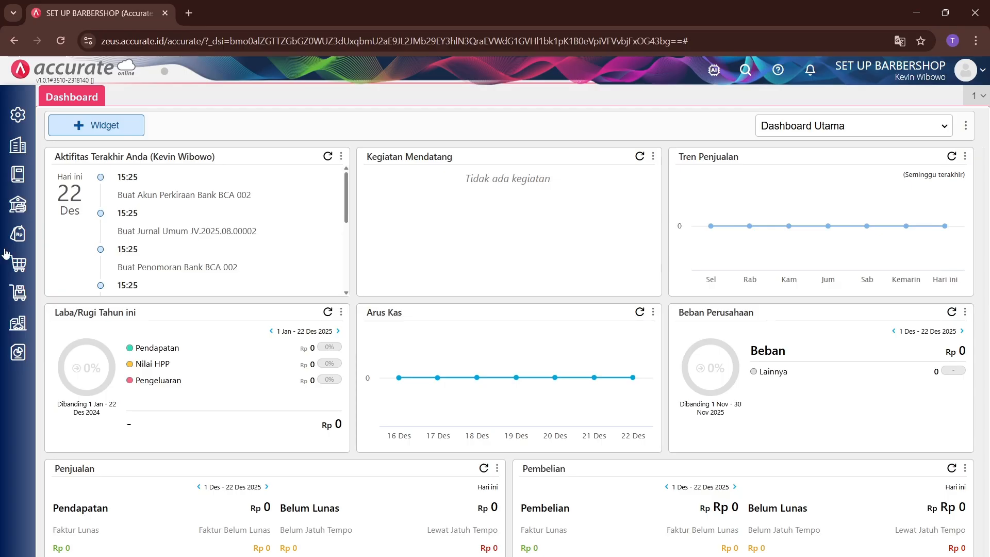
Step: Open the Barang & Jasa list and start its import from Excel, locating the Contoh File template link
click(18, 175)
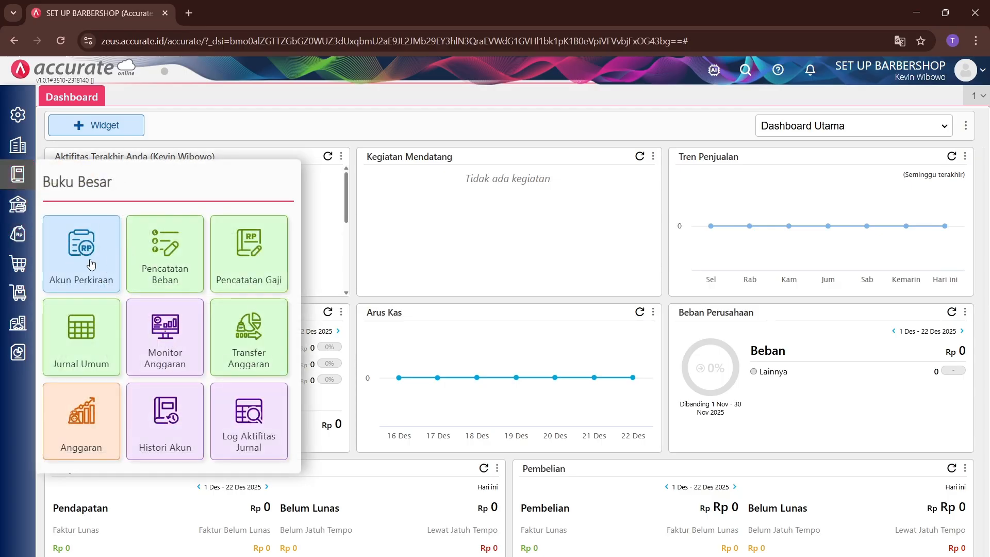
click(18, 293)
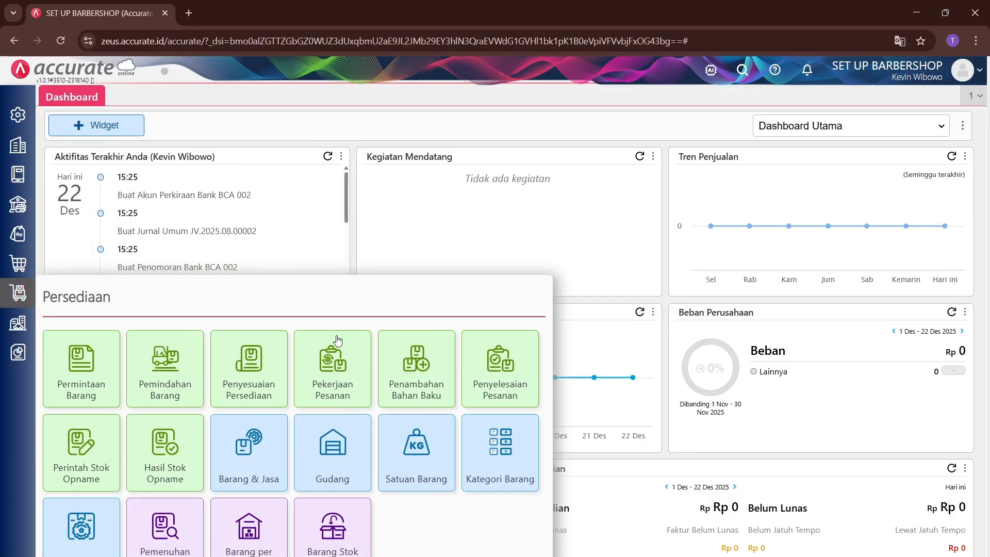
click(242, 451)
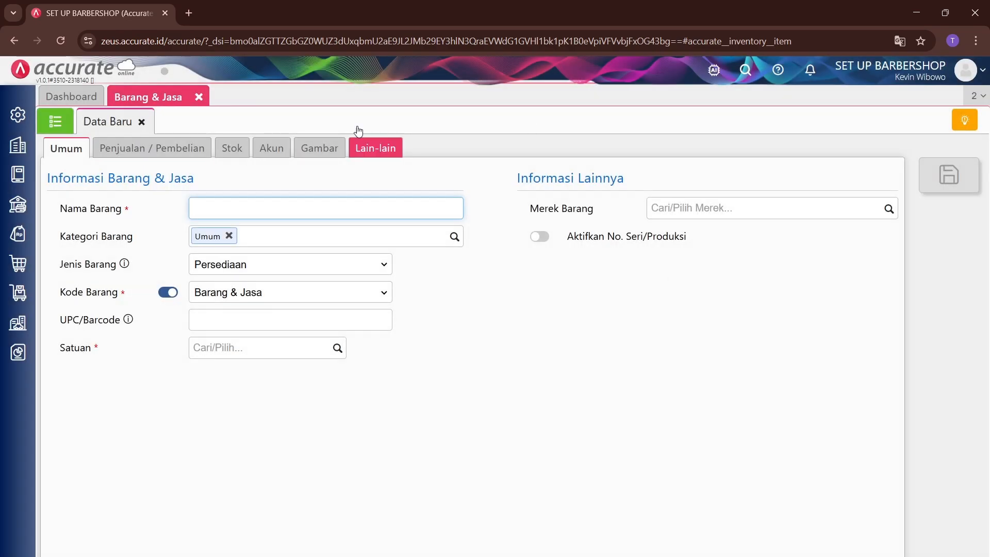
click(51, 129)
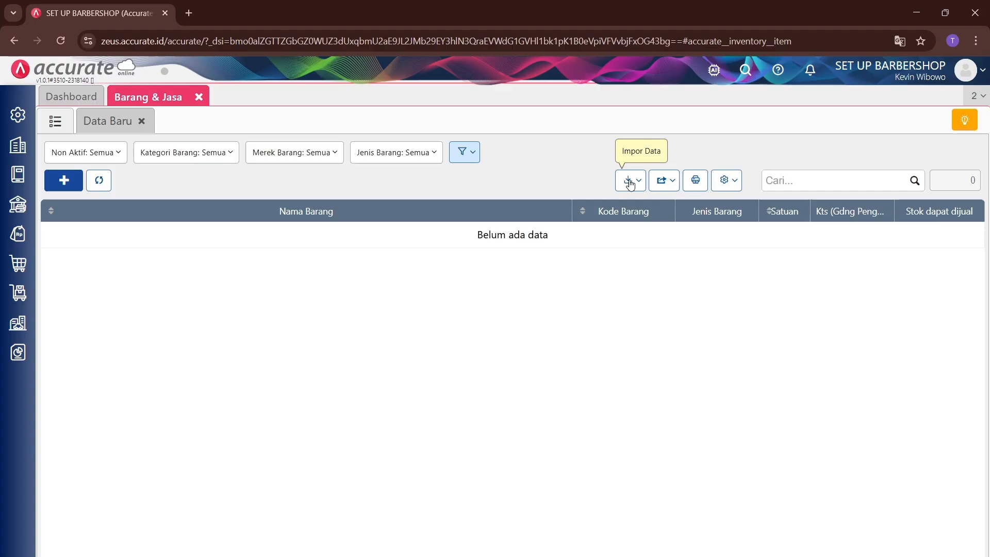
click(630, 181)
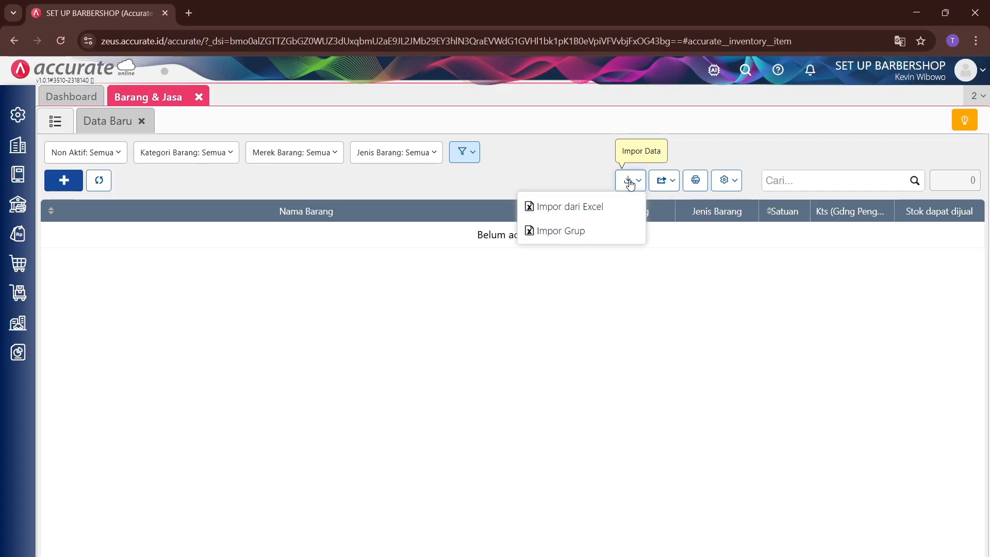
click(596, 209)
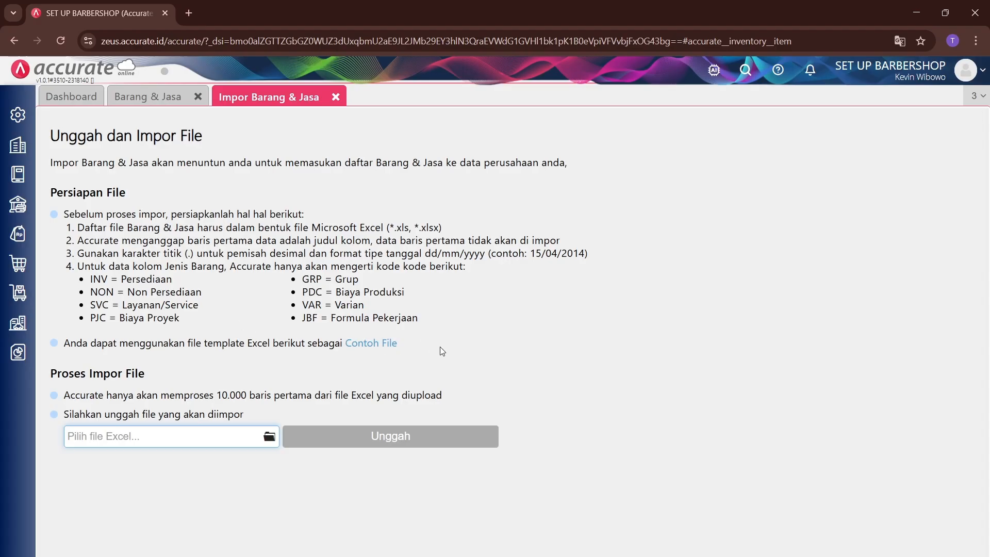
drag(440, 347, 344, 350)
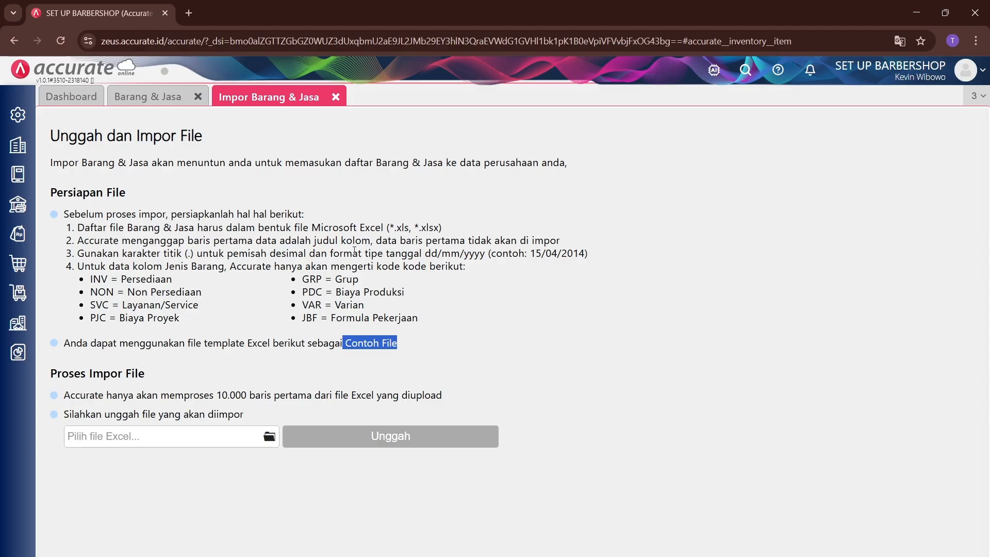
click(534, 332)
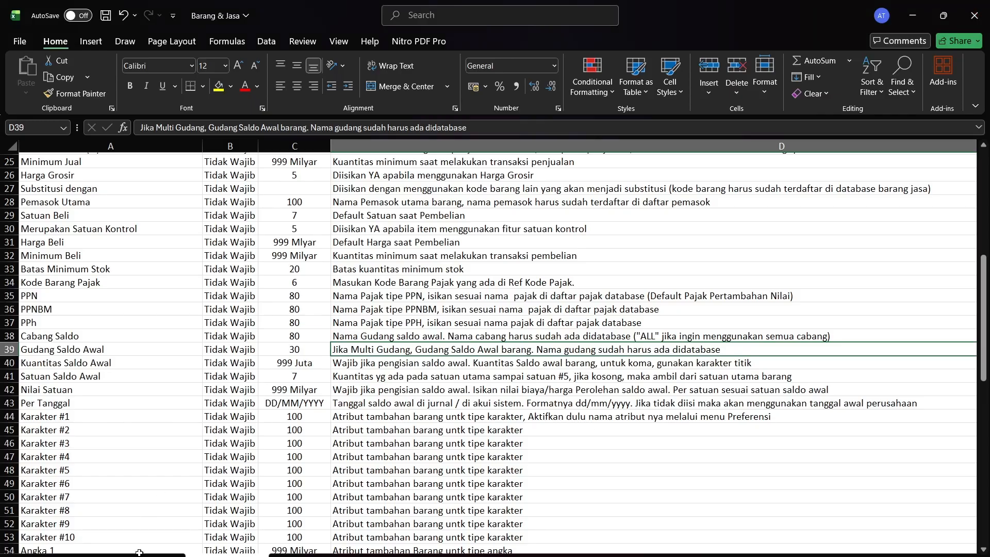
Step: Switch to the Barang & Jasa workbook in Excel and compare the import sheet's columns with the column guide, including Kategori Barang
click(139, 552)
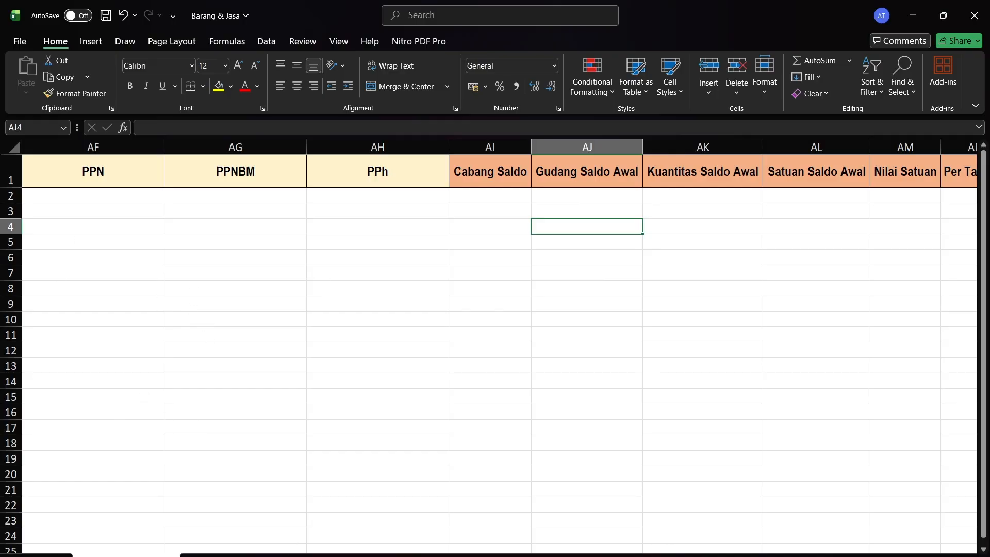
key(ctrl+Page_Down)
scroll(411, 380, up, 8)
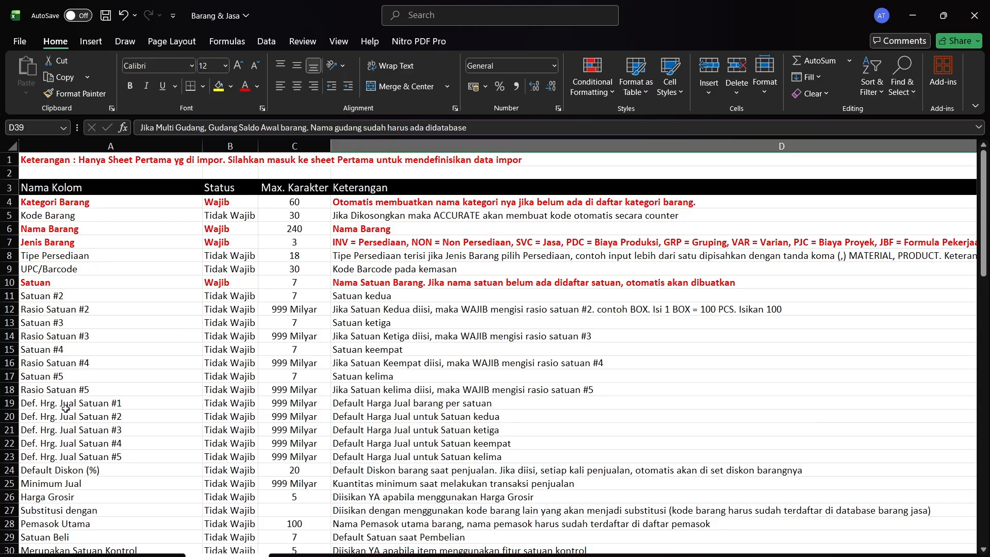
click(126, 555)
drag(733, 556, 536, 556)
click(100, 180)
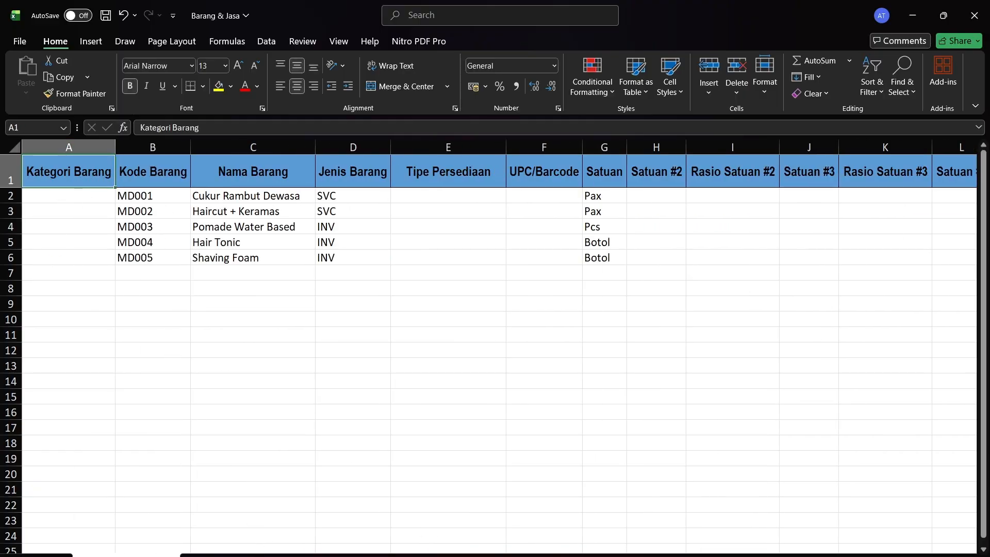
click(224, 556)
click(98, 204)
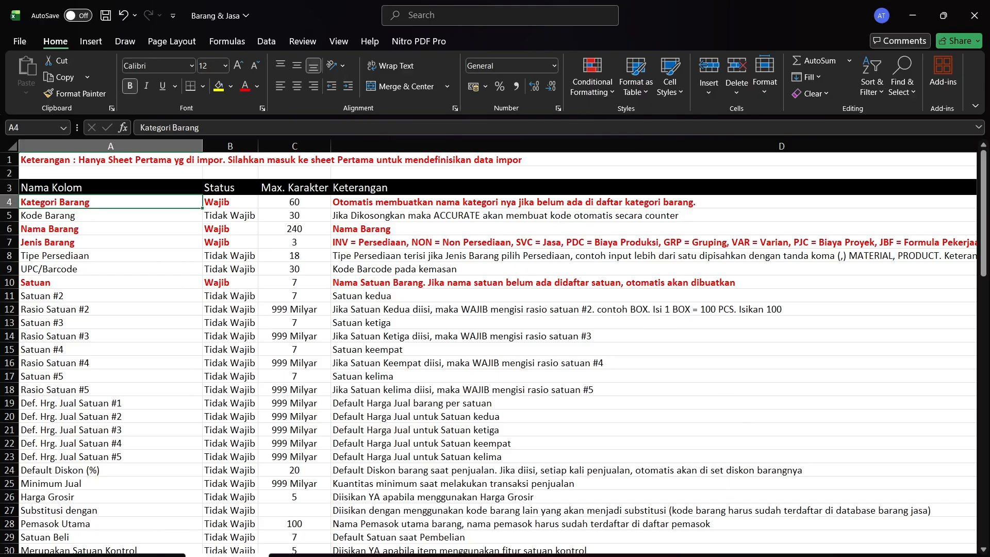
Step: Switch back to Accurate Online and look through the new Barang & Jasa form's sections, from Penjualan / Pembelian to Lain-lain
key(alt+Tab)
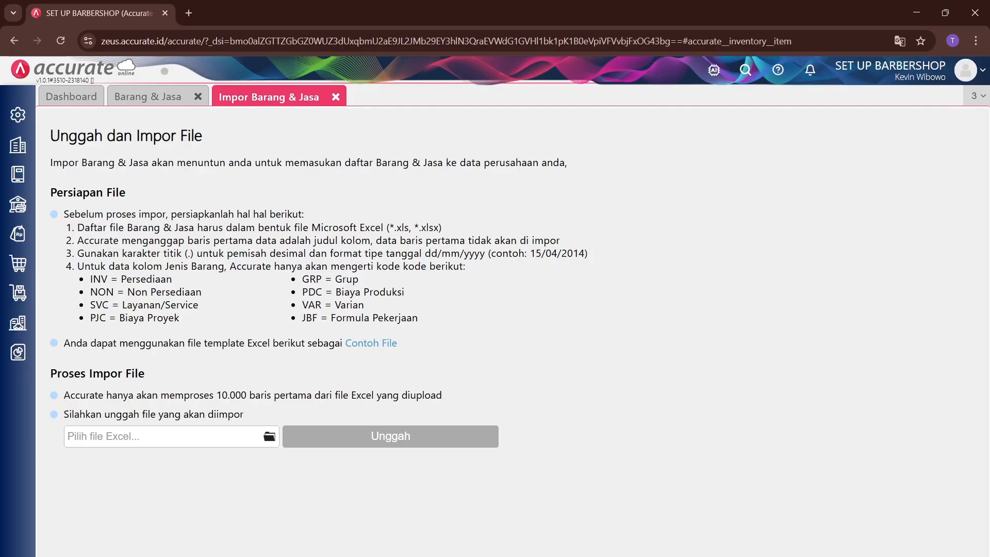
click(166, 99)
click(101, 129)
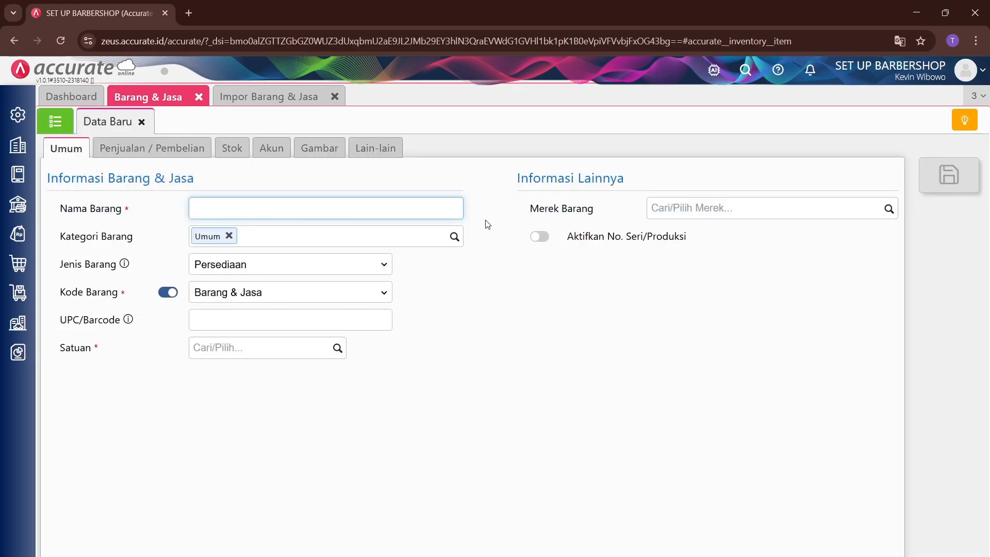
click(155, 149)
click(319, 149)
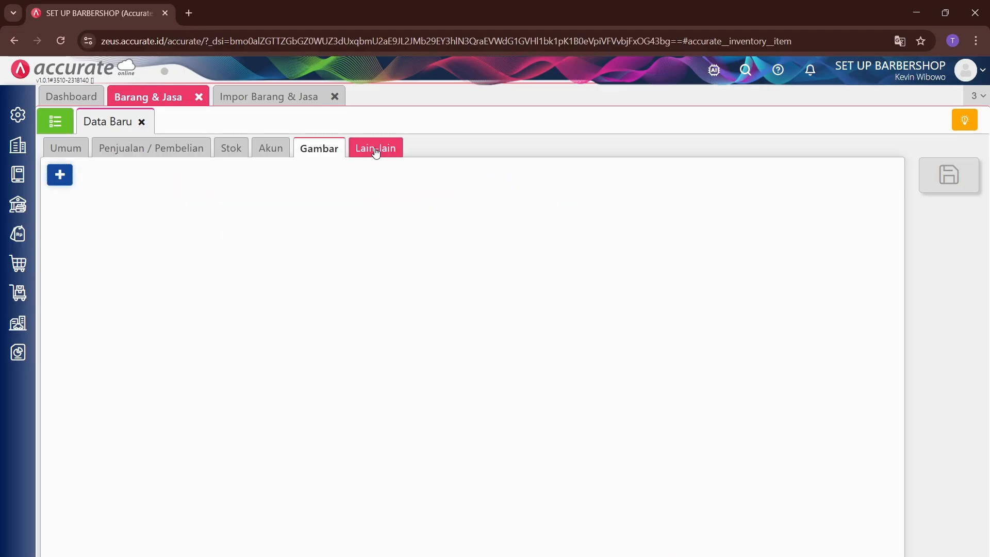
click(376, 149)
click(269, 149)
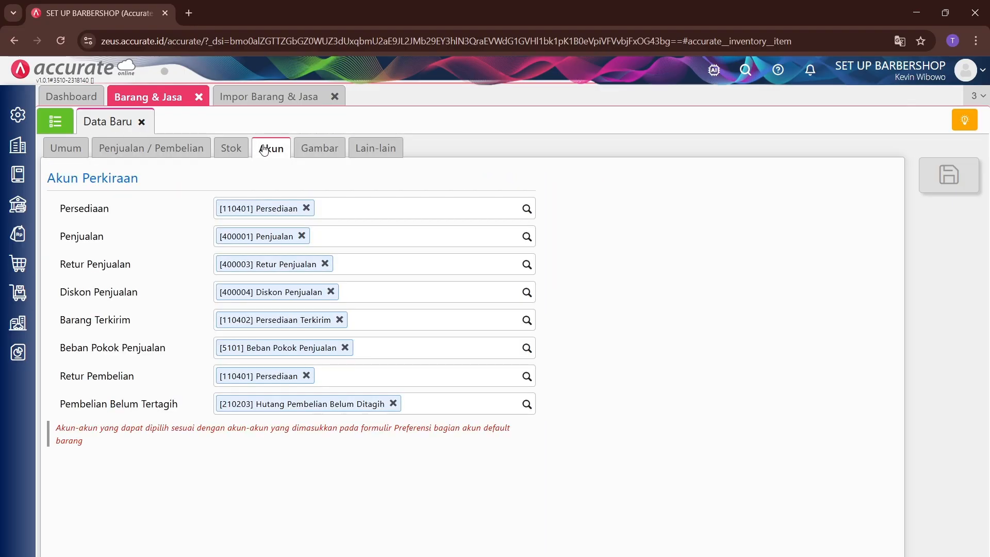
click(217, 148)
click(169, 149)
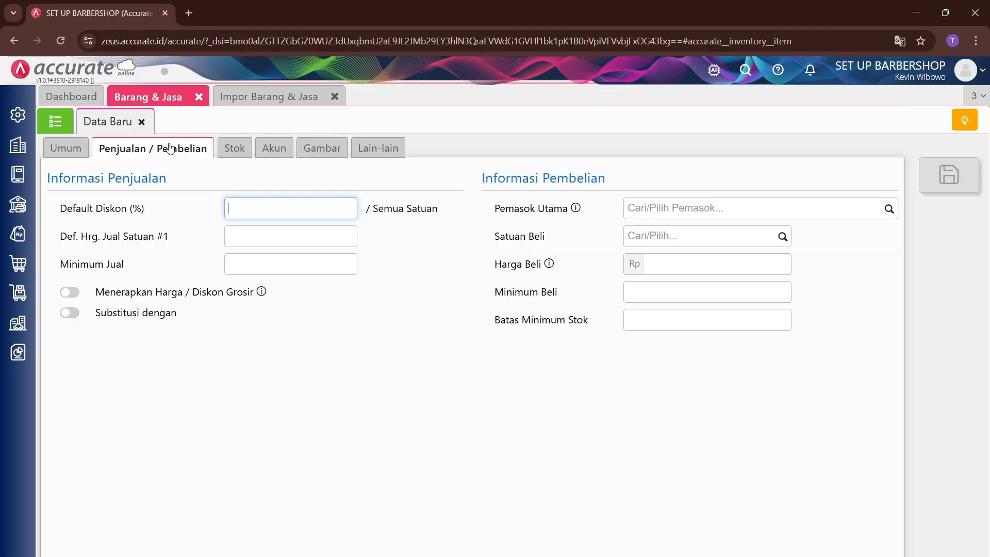
click(65, 149)
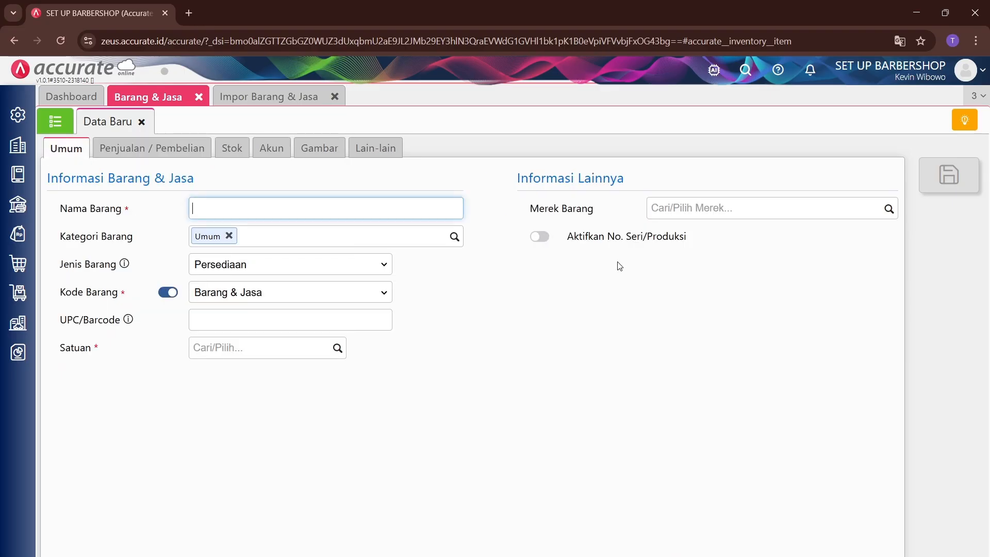
Step: Return to the Excel workbook and check the Kategori Barang column on the import sheet against the column guide
key(alt+Tab)
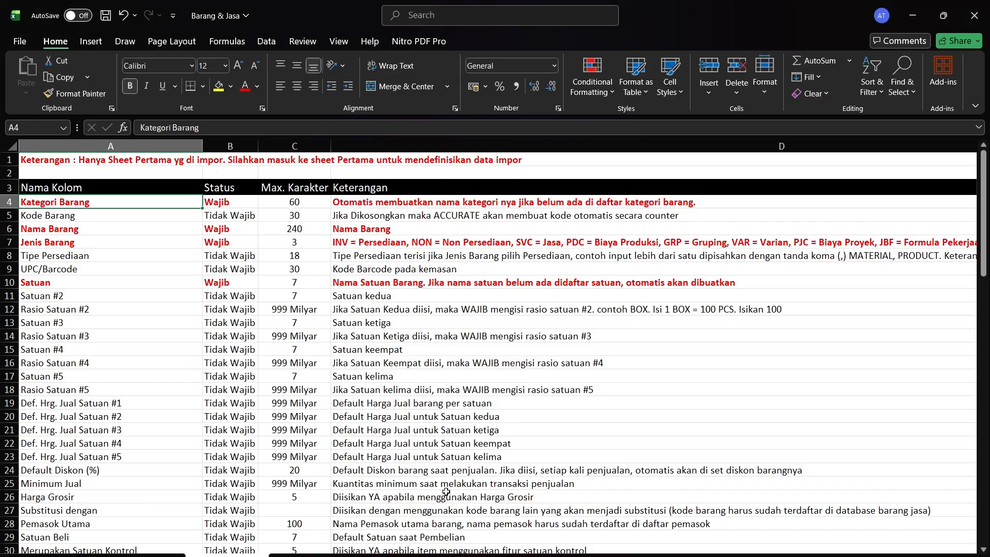
click(147, 554)
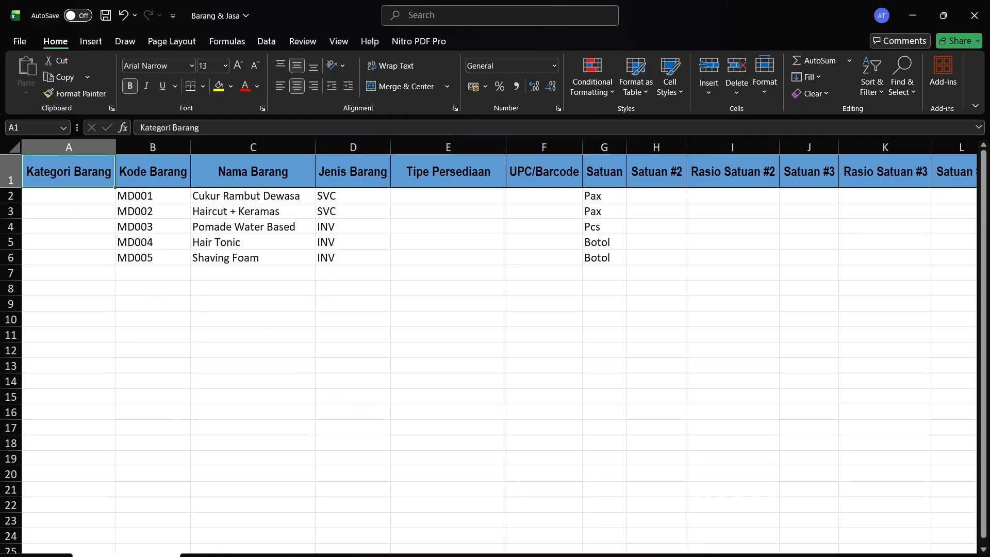
mouse_move(583, 556)
mouse_down()
mouse_move(959, 556)
mouse_move(572, 556)
mouse_up()
click(83, 202)
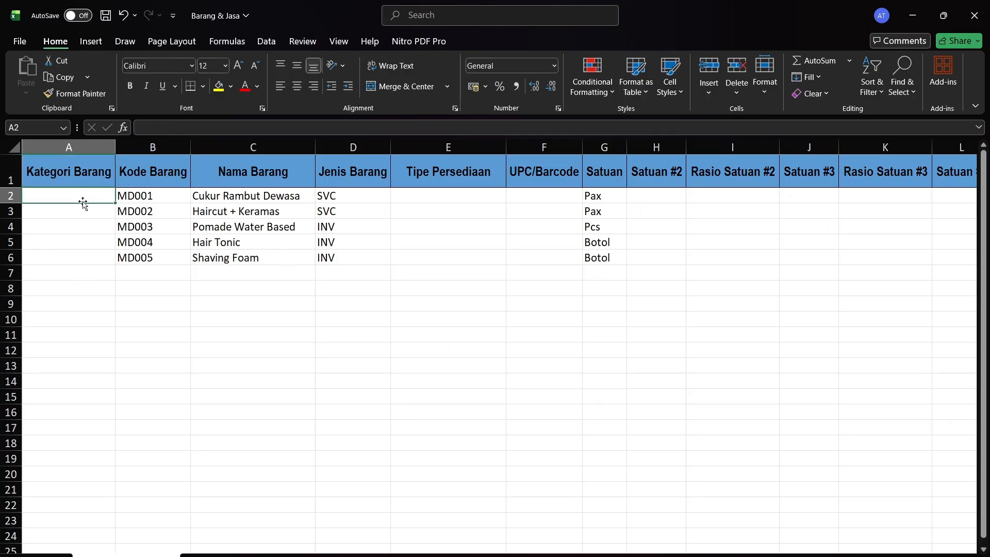
click(227, 556)
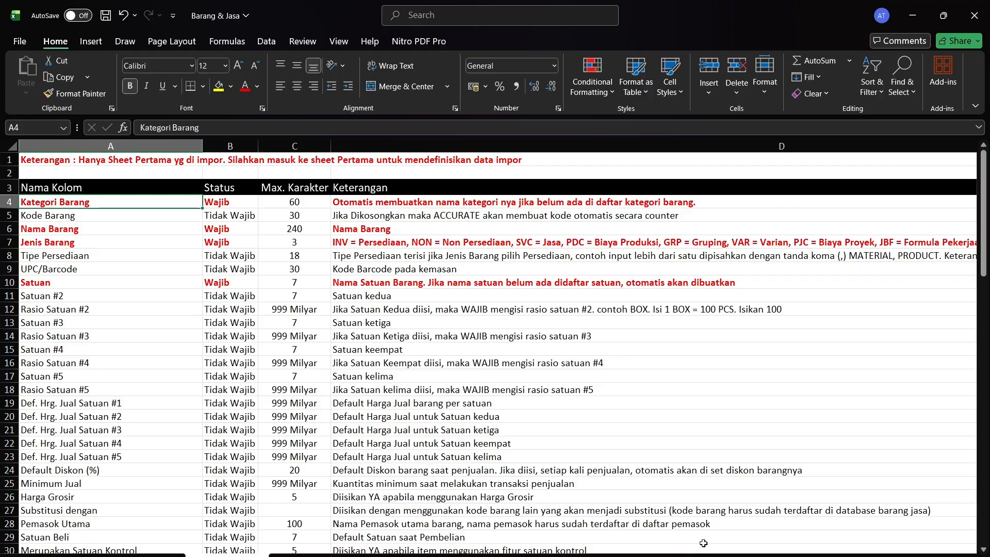
Step: Switch to Accurate Online and examine the Kategori Barang field and its available categories in the new item form
key(alt+Tab)
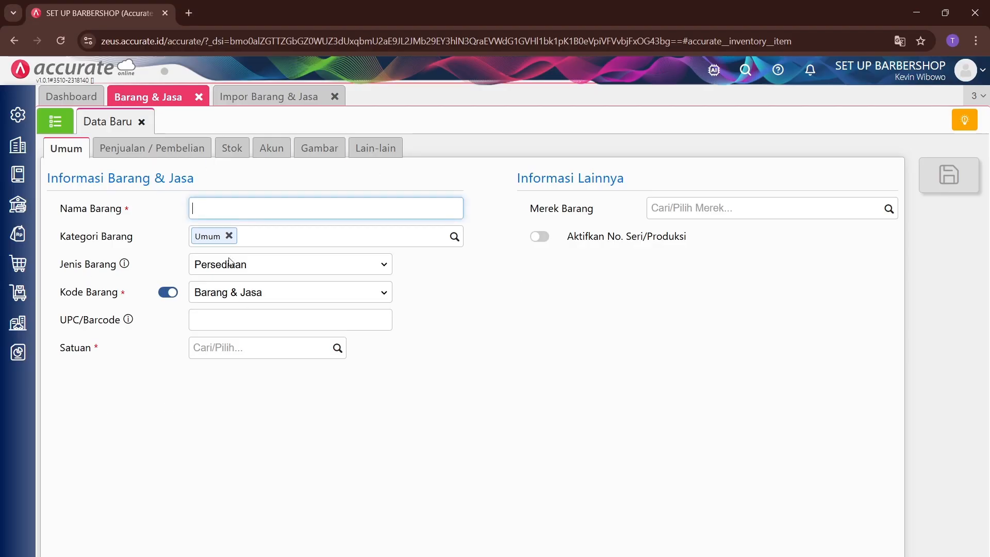
drag(155, 233, 213, 237)
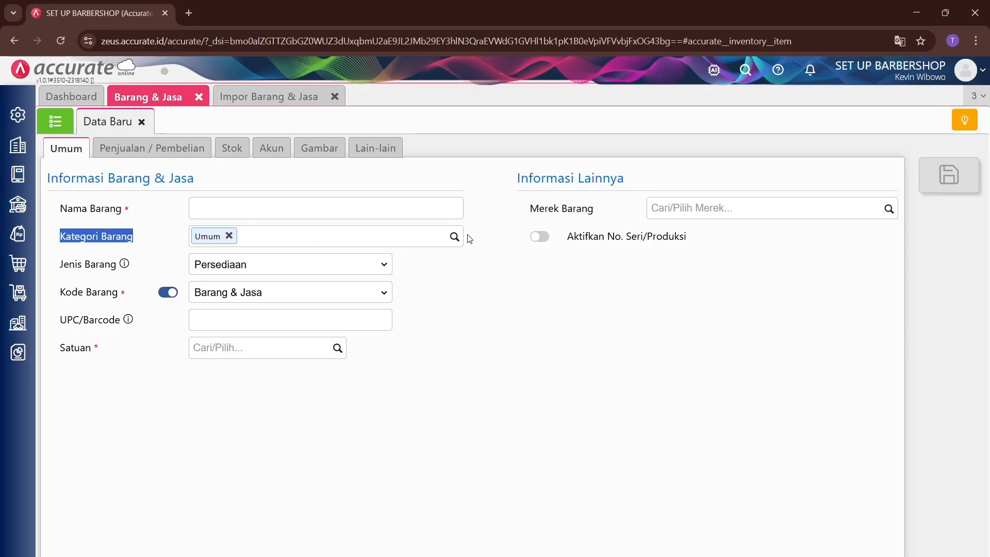
click(454, 236)
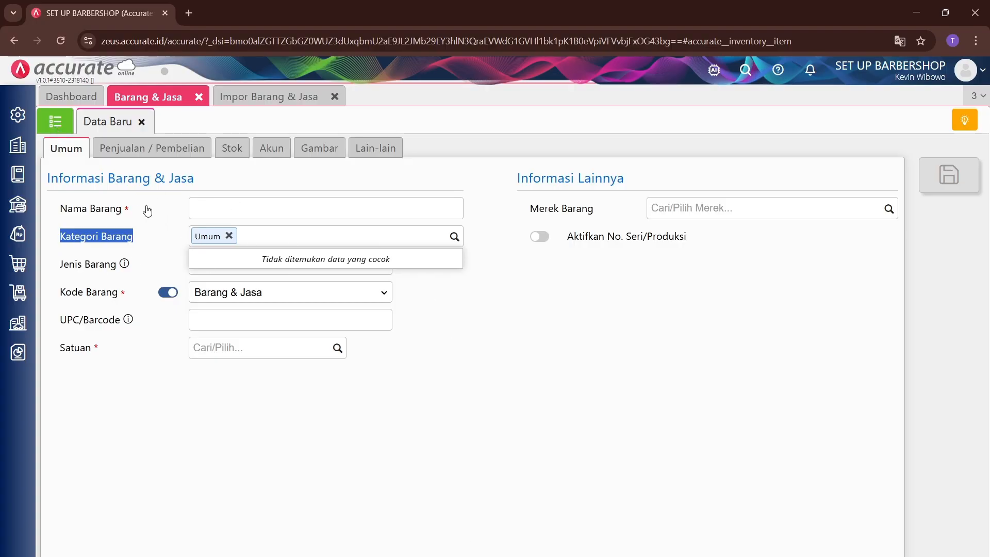
drag(252, 234, 184, 242)
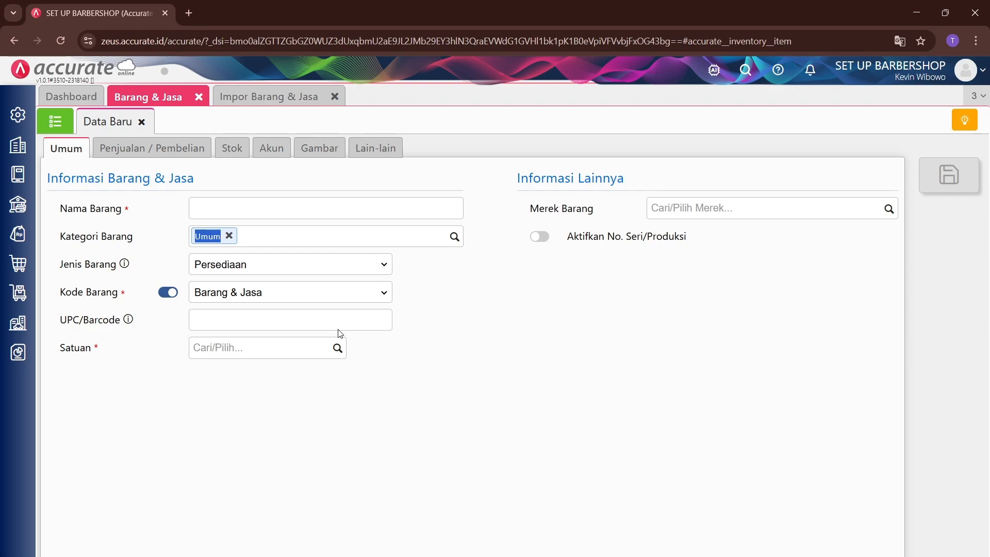
Step: Return to the Excel workbook and review the Kode Barang column and its description in the column guide
click(663, 556)
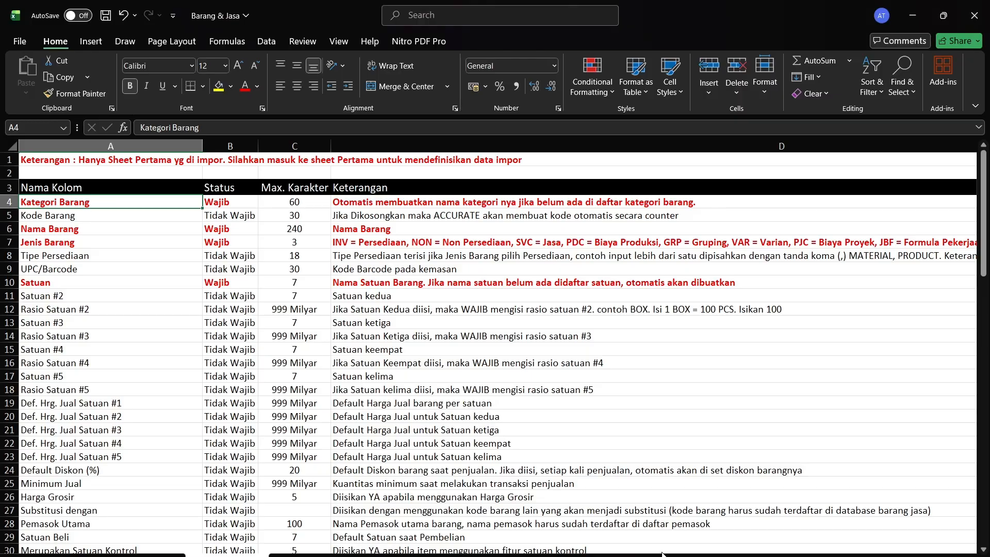
click(101, 556)
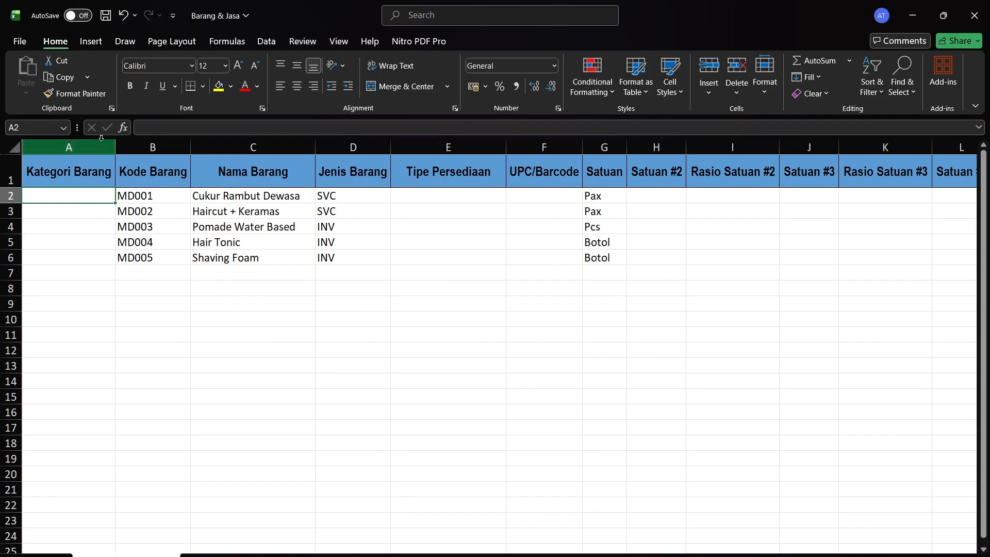
click(146, 172)
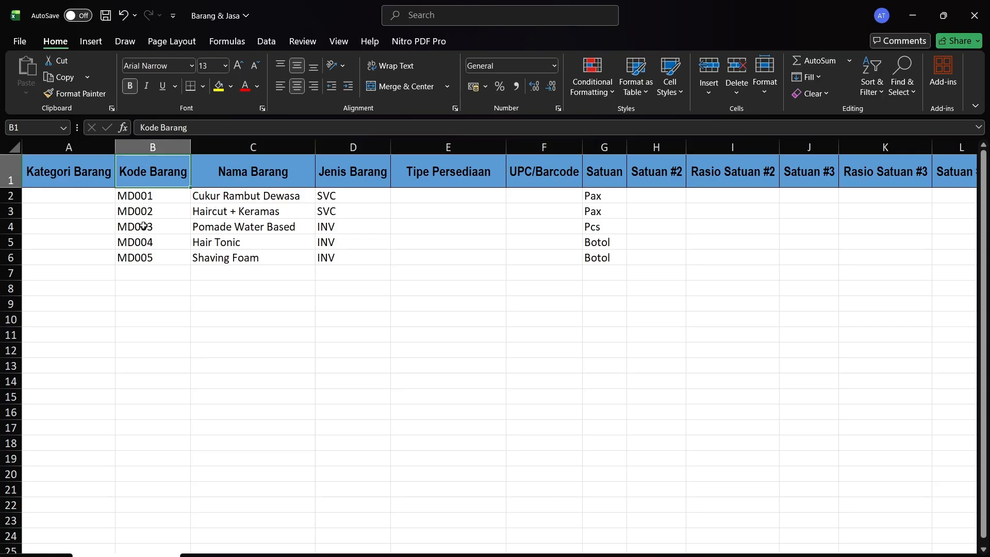
click(144, 226)
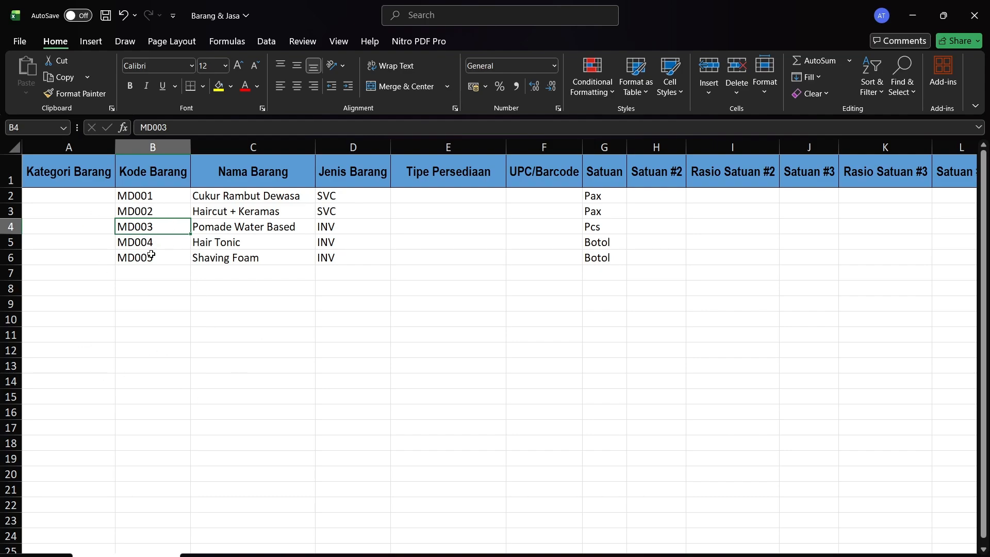
key(ctrl+Page_Down)
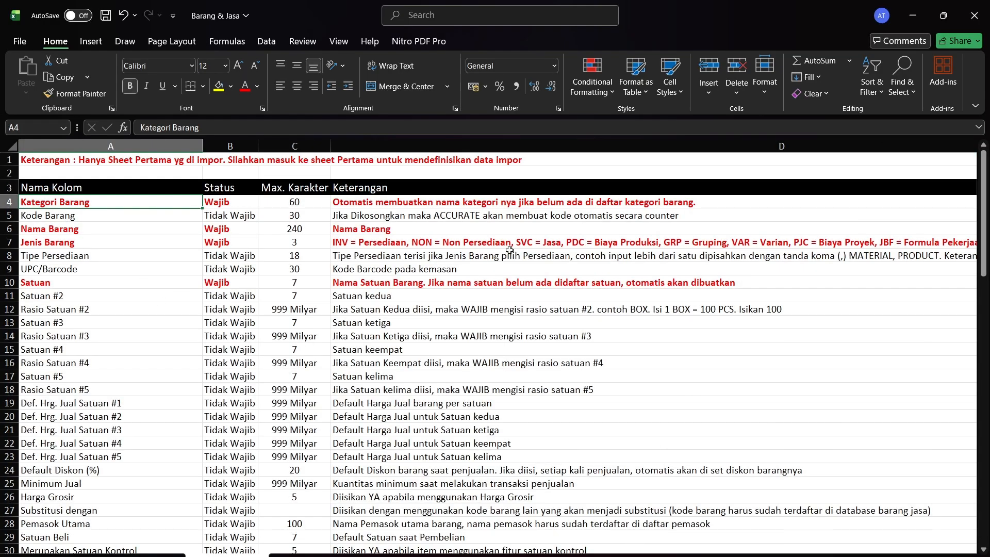
click(421, 215)
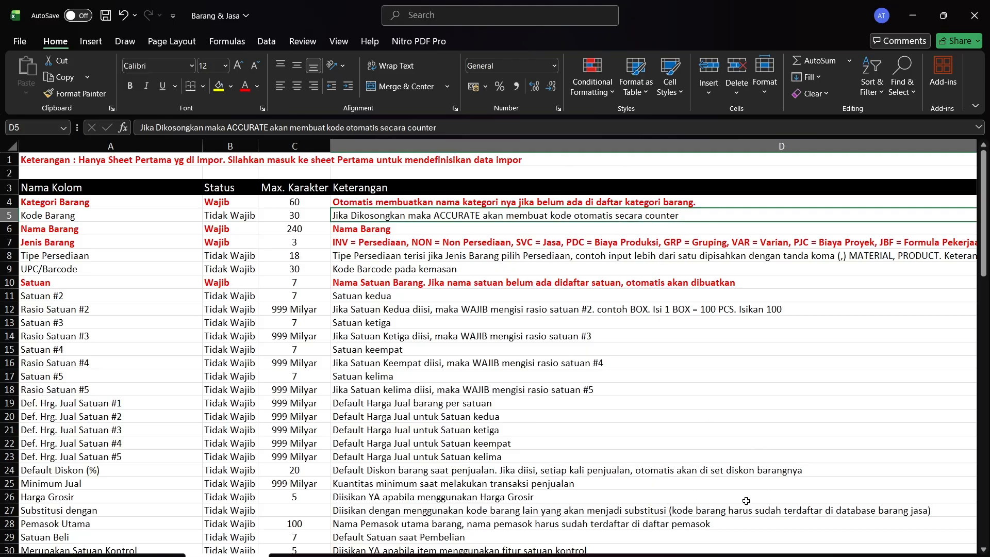
Step: Switch to Accurate Online and open the Penomoran settings
key(alt+Tab)
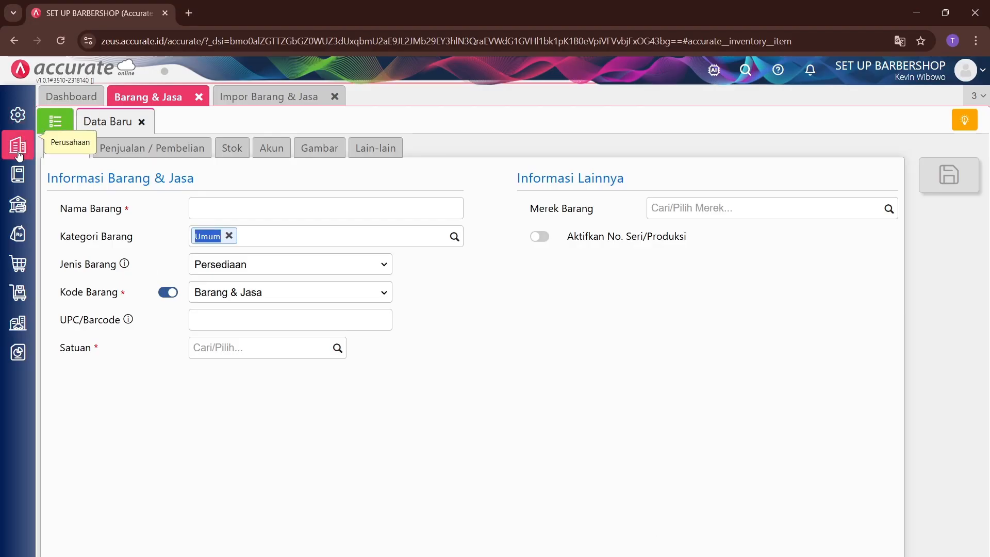
click(17, 122)
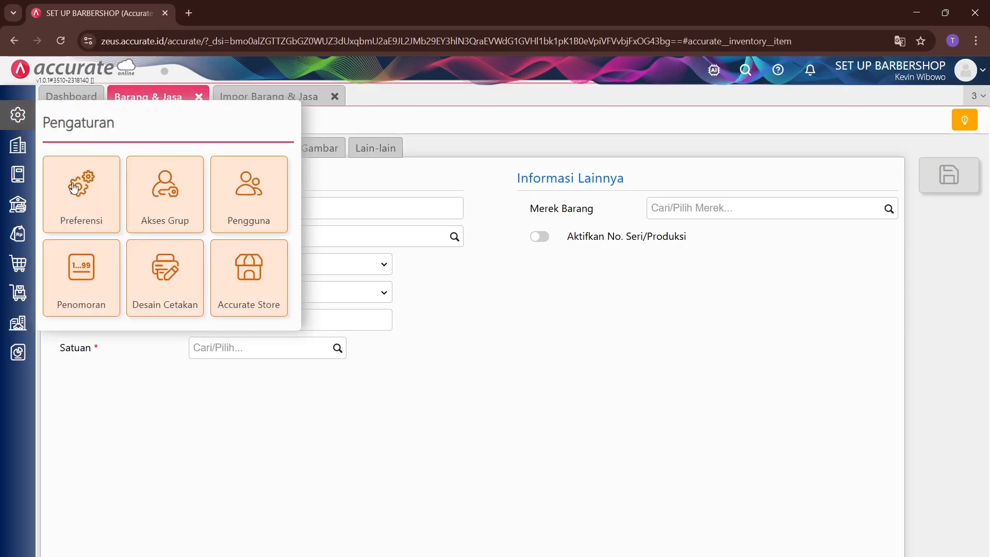
click(86, 283)
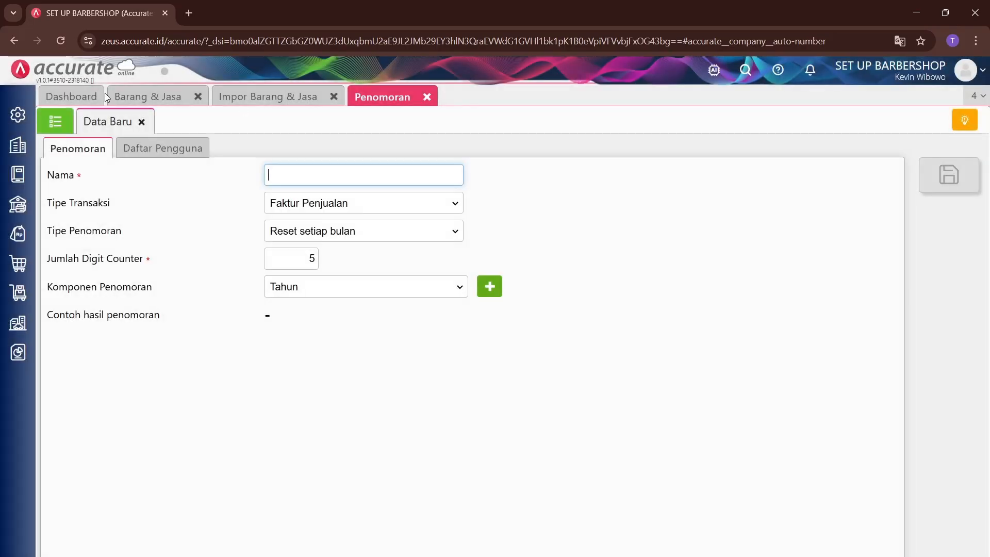
Step: Search the Penomoran list for "barang" and open the Barang & Jasa numbering record
click(55, 120)
click(843, 181)
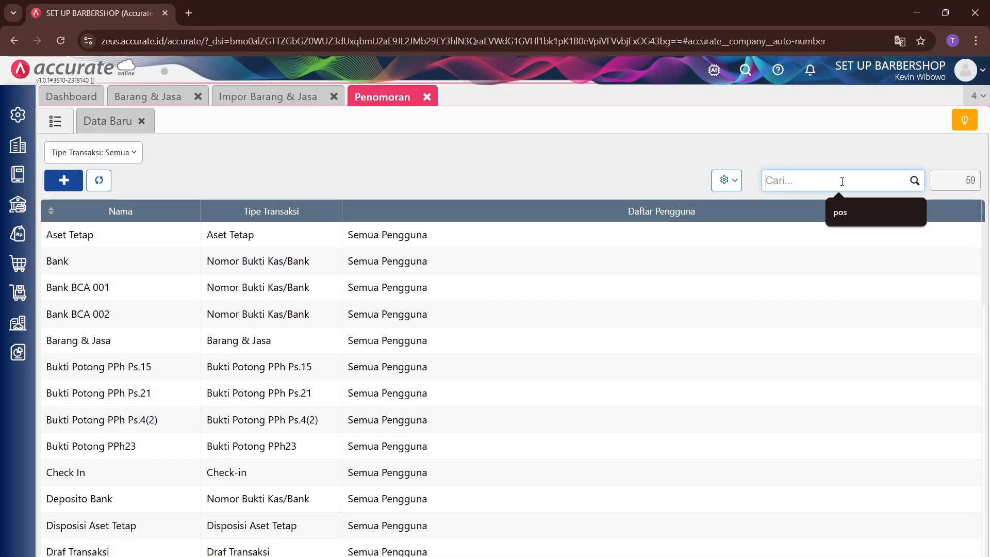
text(barang)
key(Return)
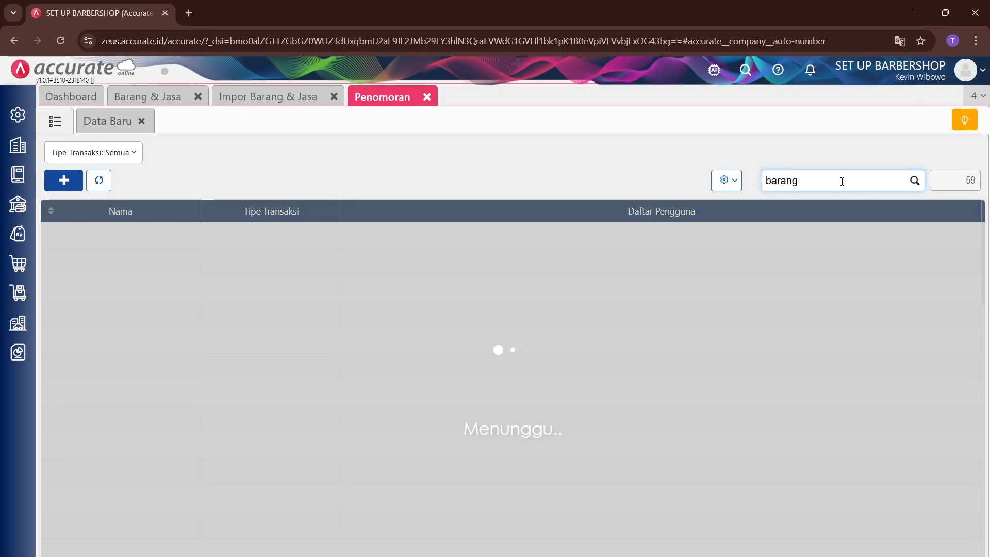
click(149, 232)
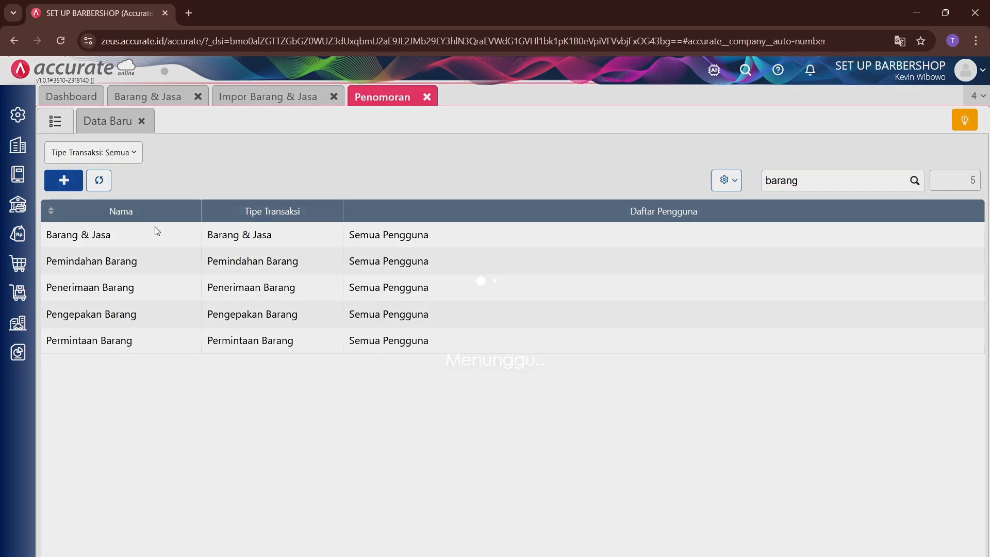
Step: Examine the sample numbering result and the available Komponen Penomoran options for Barang & Jasa
drag(385, 350, 259, 348)
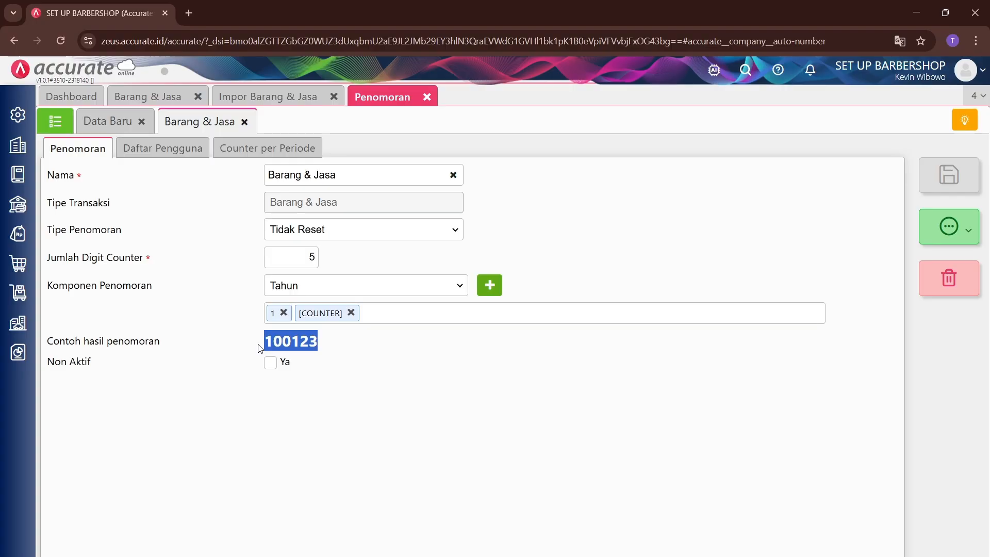
click(411, 285)
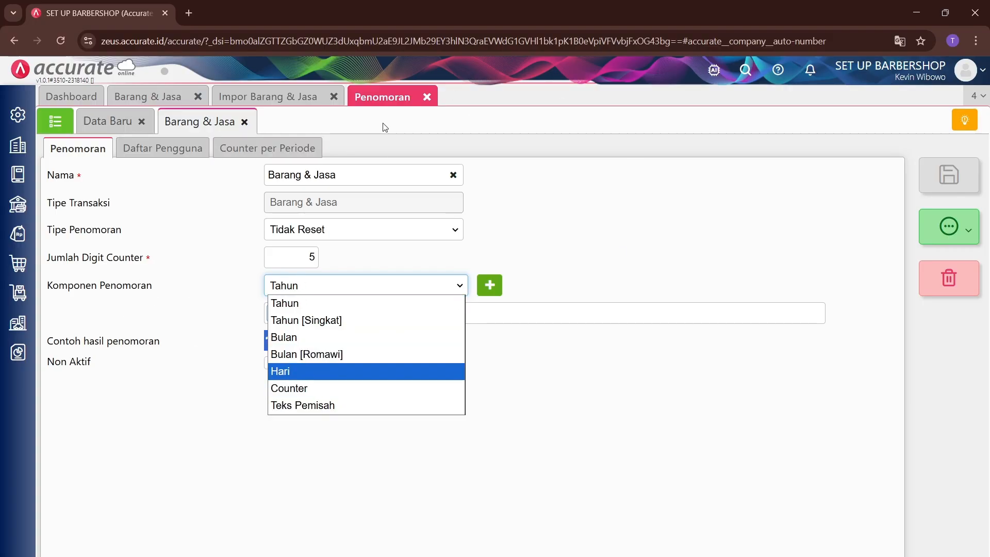
click(186, 277)
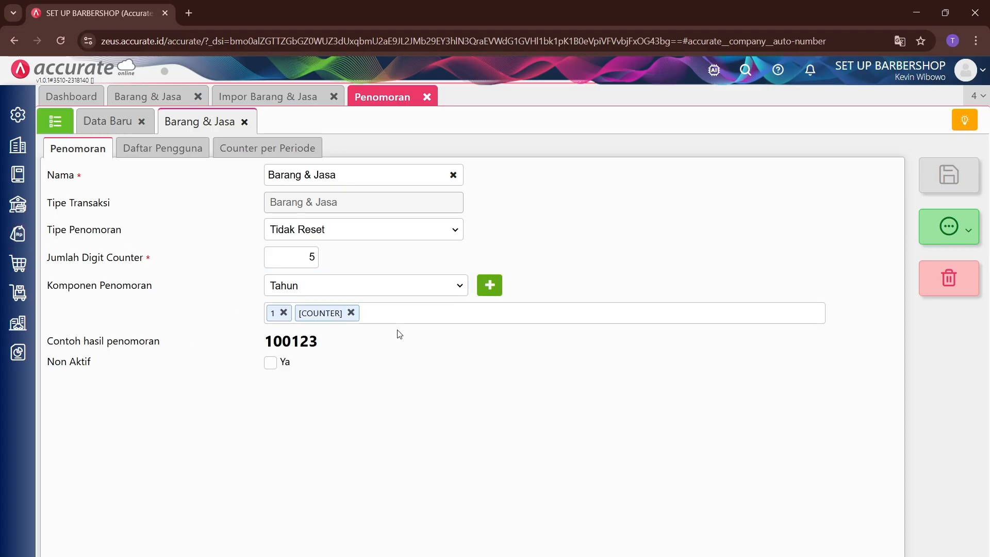
double_click(308, 341)
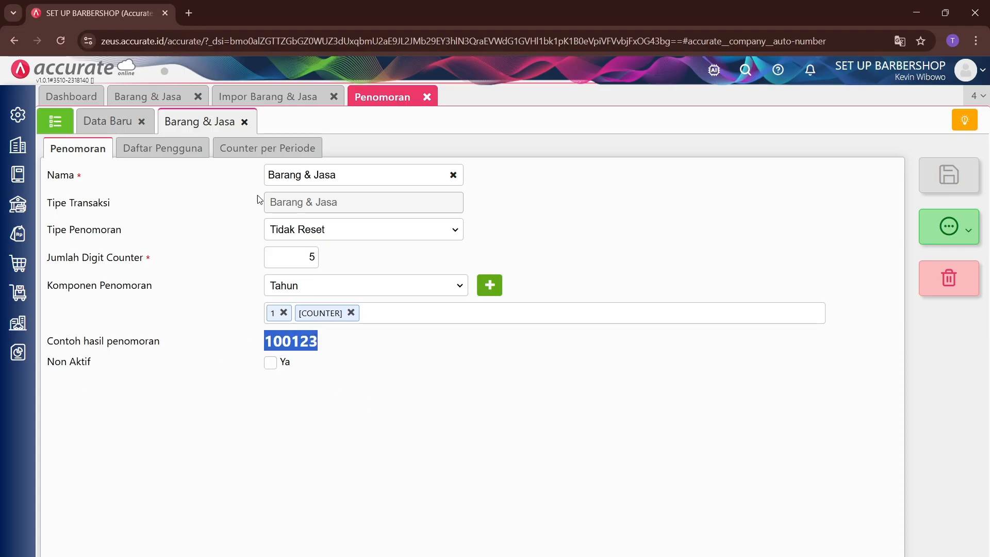
Step: Return to the Excel workbook and review the Kode Barang and Nama Barang columns on the import sheet
key(alt+Tab)
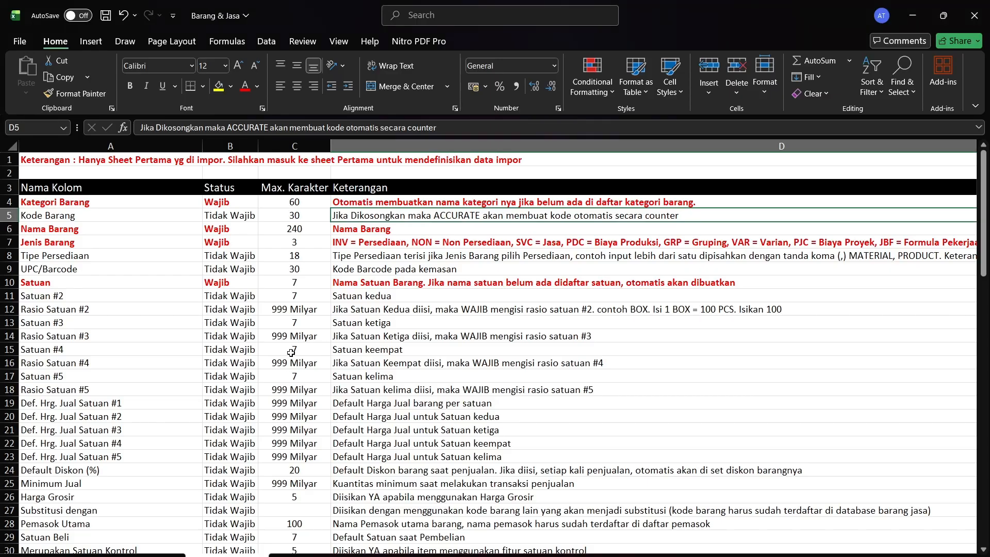
click(141, 556)
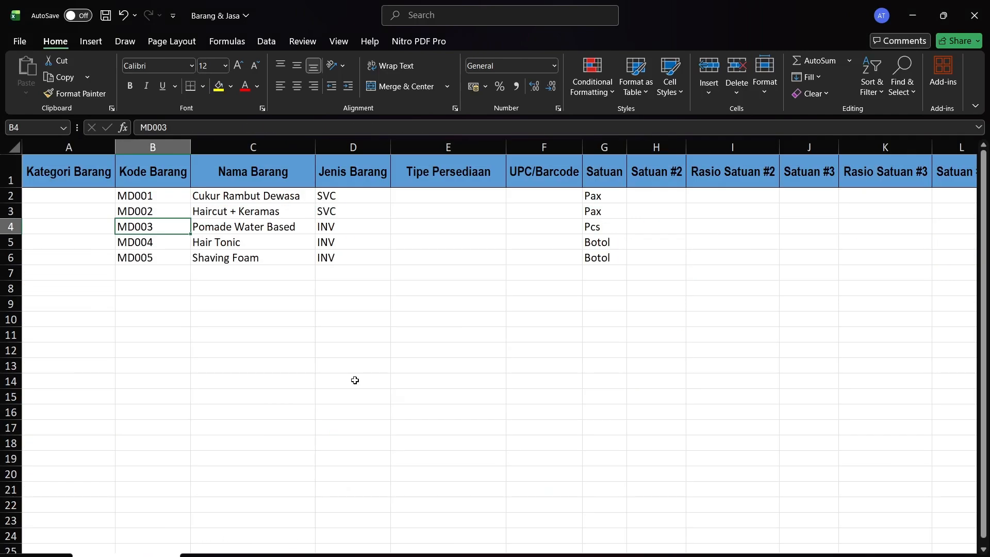
click(169, 179)
click(257, 174)
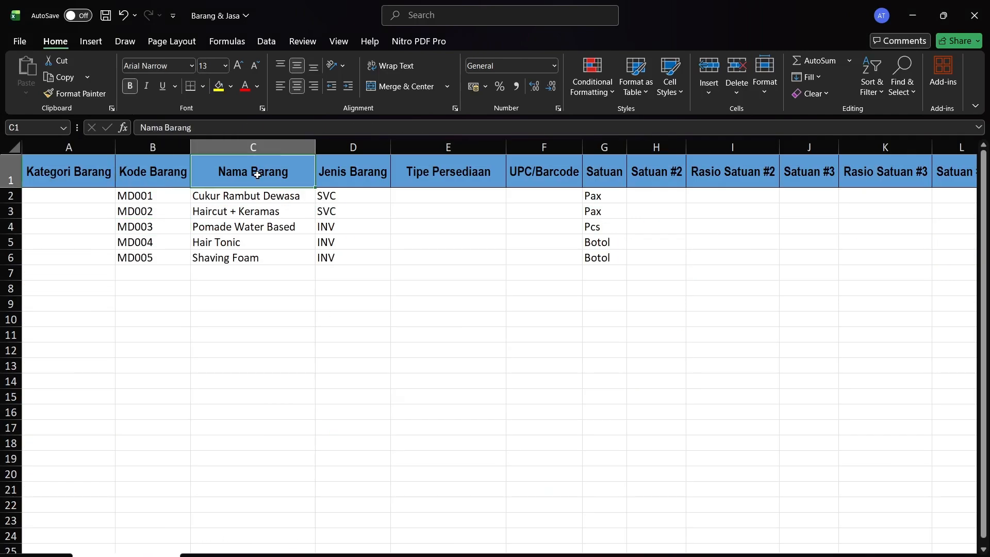
drag(274, 196, 274, 259)
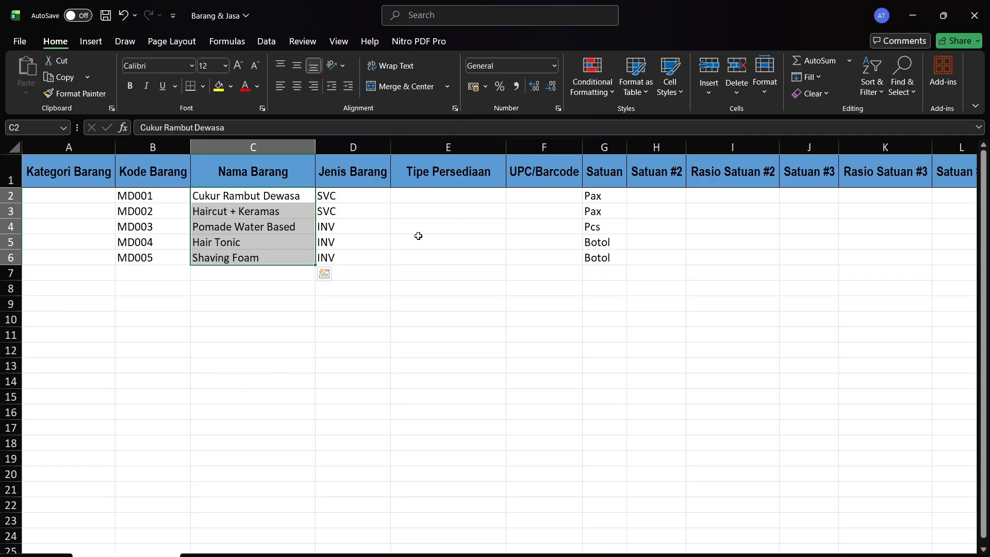
Step: Check the Jenis Barang entries on the import sheet against the code descriptions in the column guide
drag(365, 194, 371, 252)
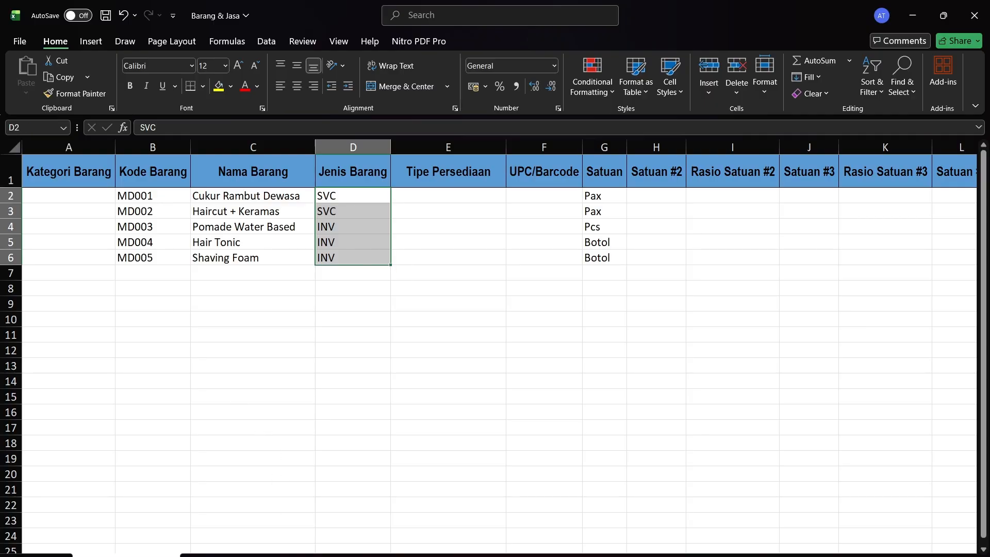
key(ctrl+Page_Down)
click(375, 242)
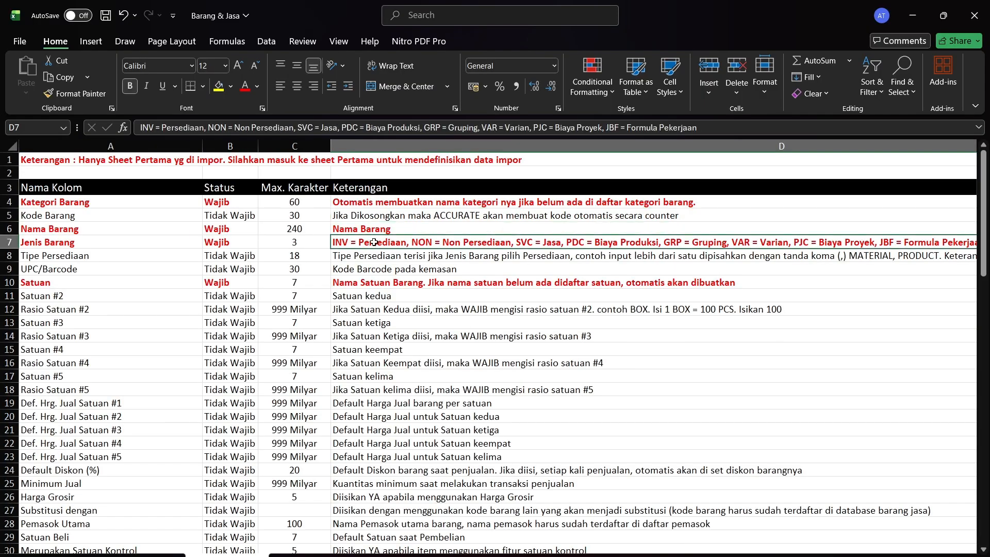
scroll(652, 433, right, 2)
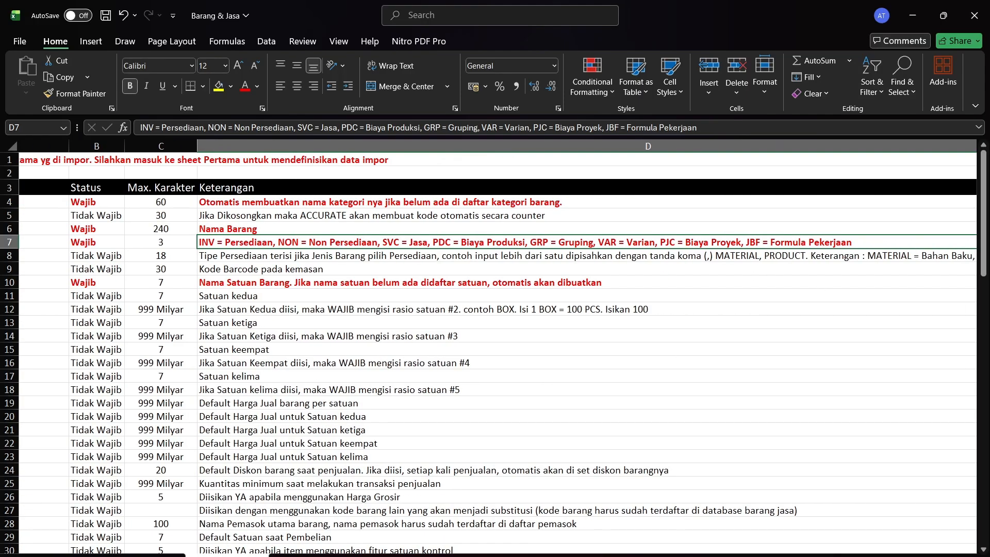
Step: Switch to Accurate Online, close the numbering and import pages, and examine the Jenis Barang options in the new item form
key(alt+Tab)
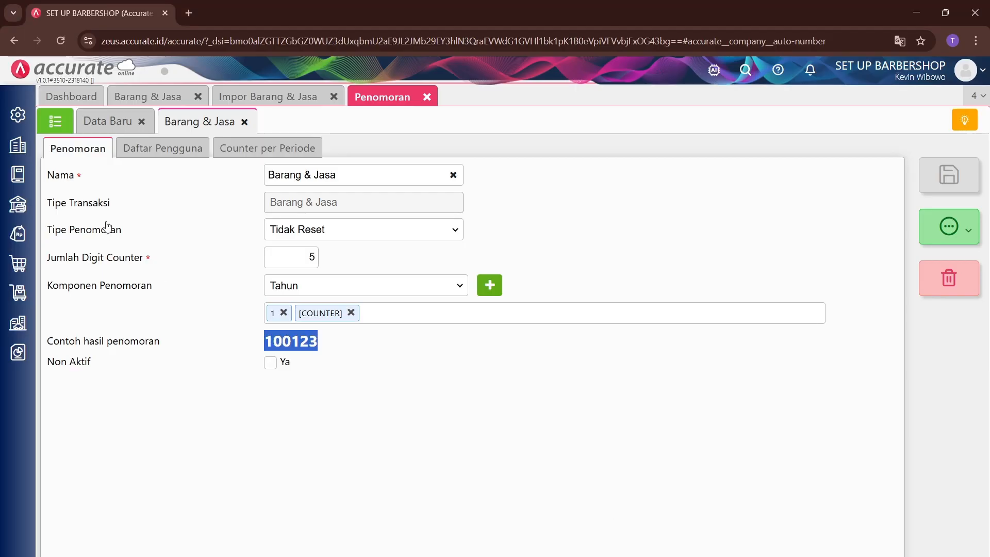
click(426, 97)
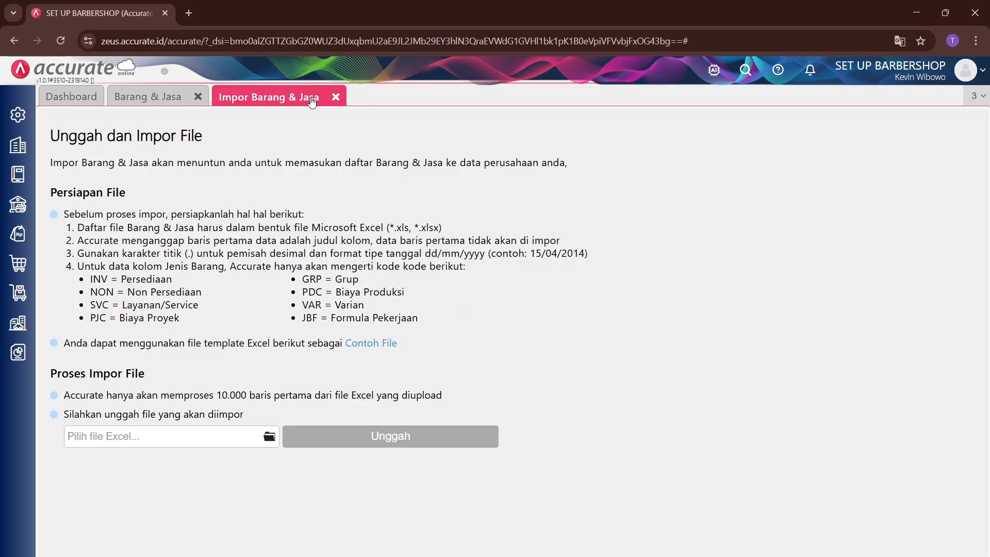
click(335, 97)
click(284, 265)
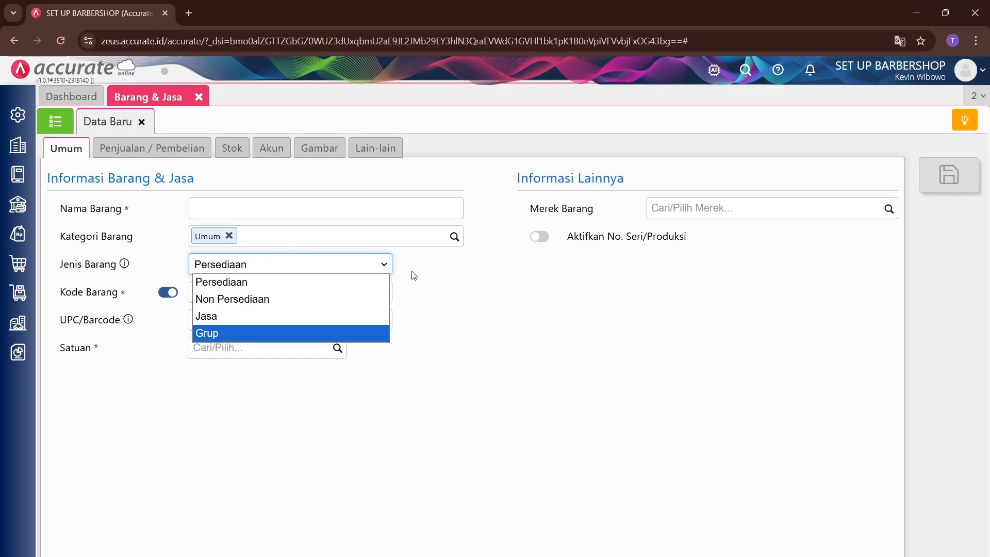
click(781, 477)
Step: Return to the Excel import sheet and compare the service items in rows 2–3 with the inventory items in rows 4–6
key(alt+Tab)
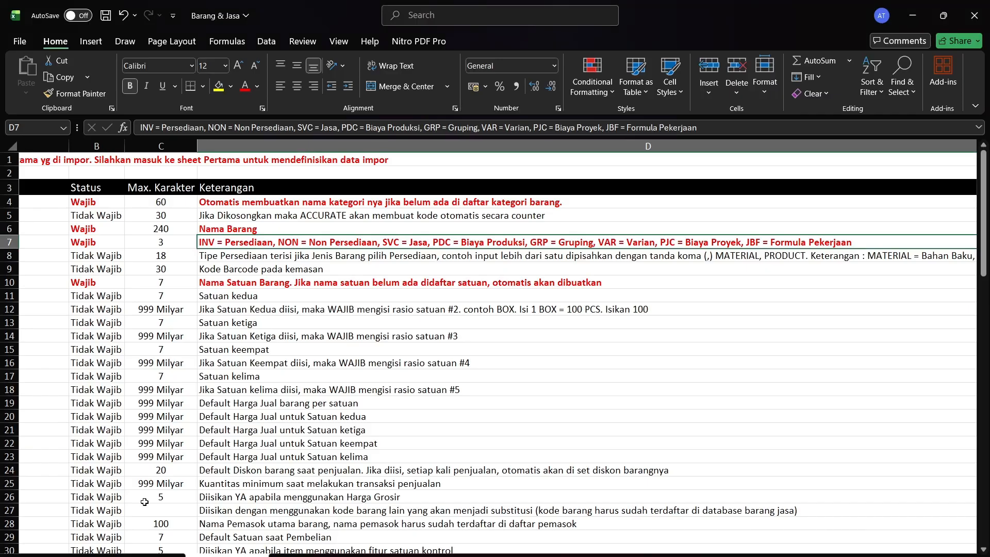
key(ctrl+Page_Up)
click(411, 209)
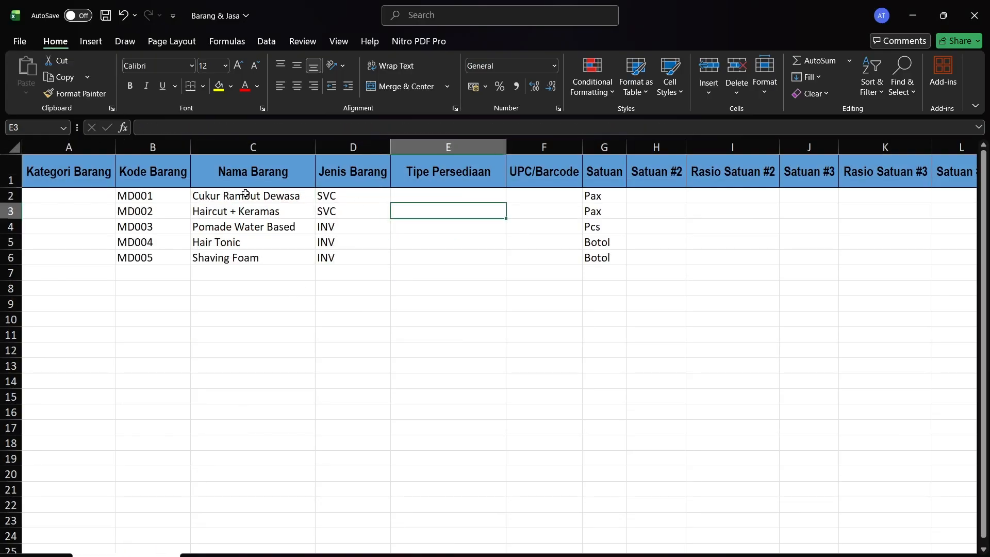
drag(255, 199, 255, 212)
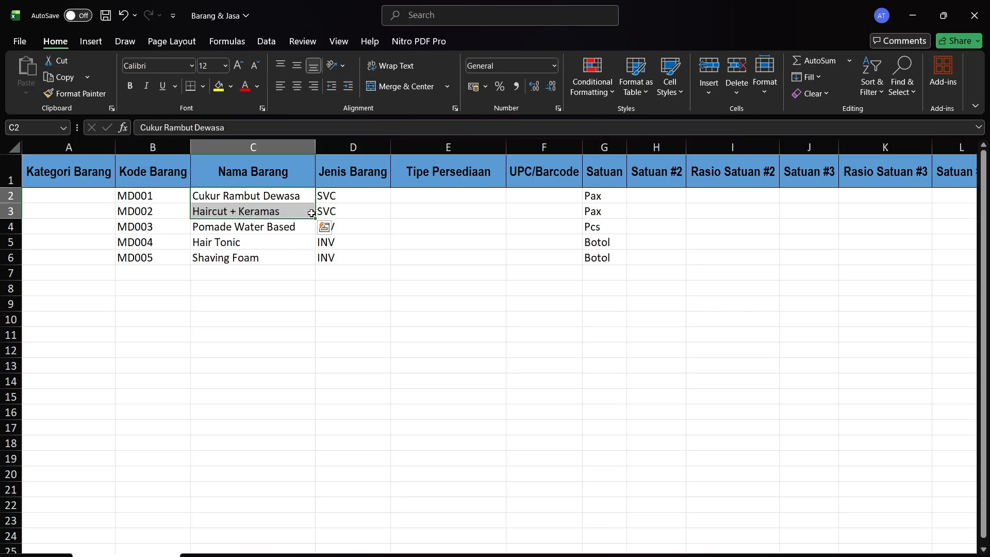
click(442, 229)
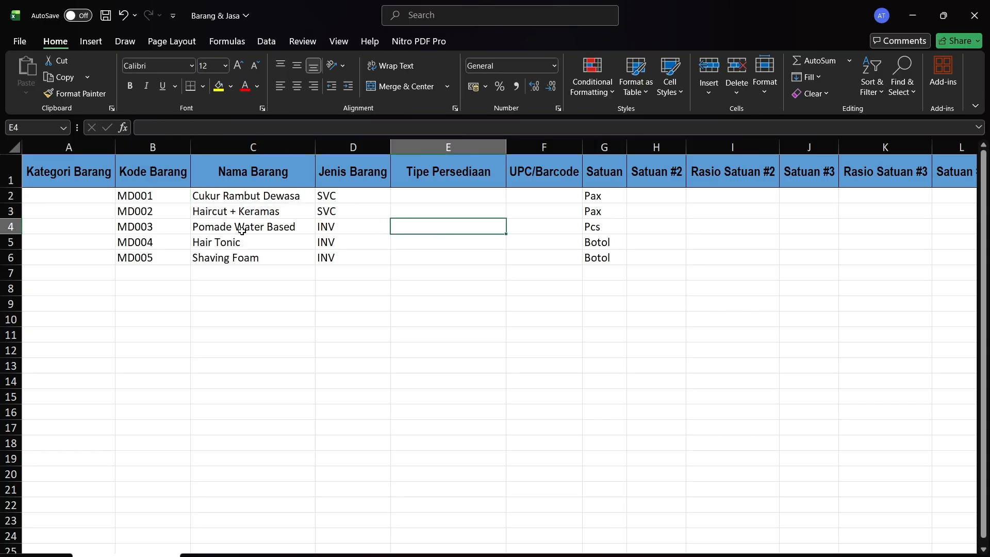
drag(242, 226, 240, 260)
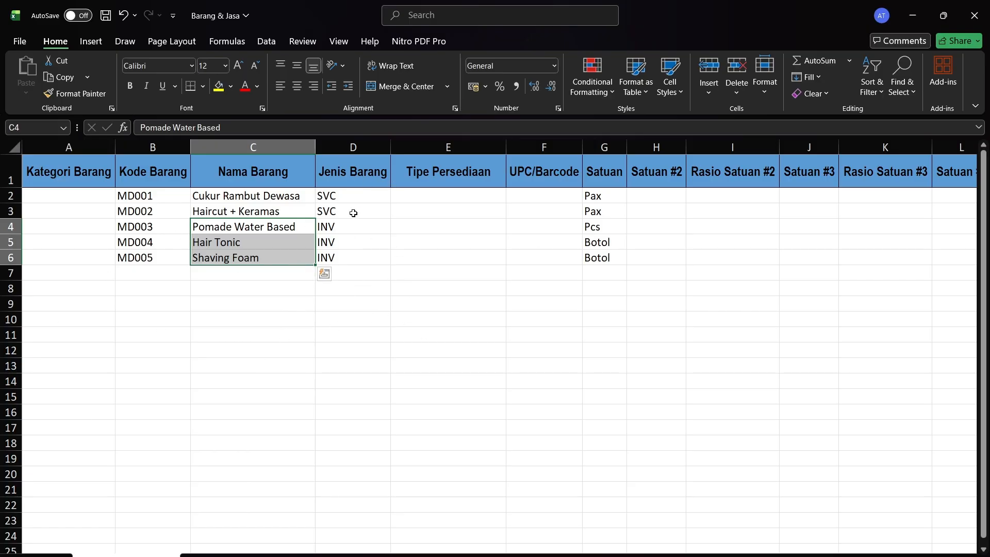
Step: Review the Tipe Persediaan column on the import sheet and its description in the column guide
key(ctrl+Page_Down)
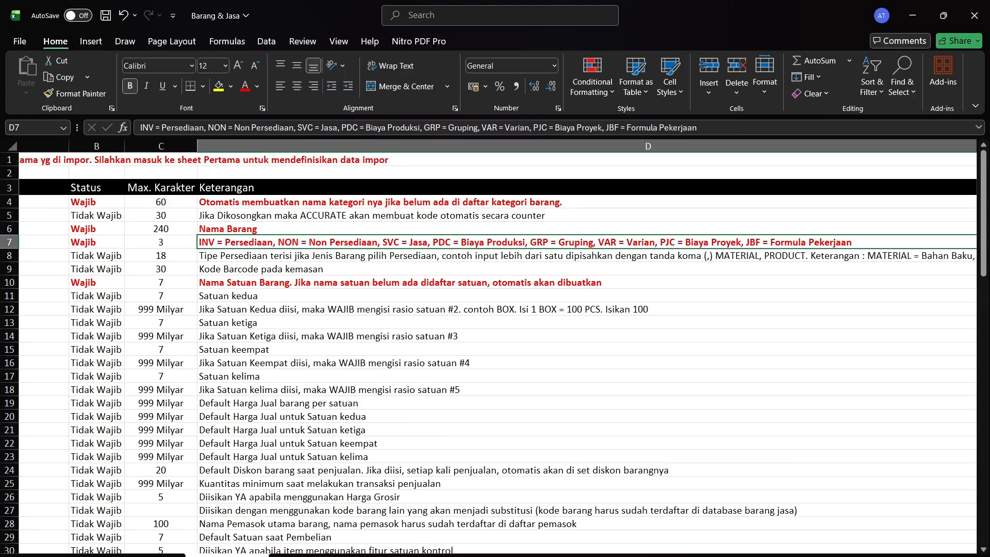
click(143, 556)
click(495, 224)
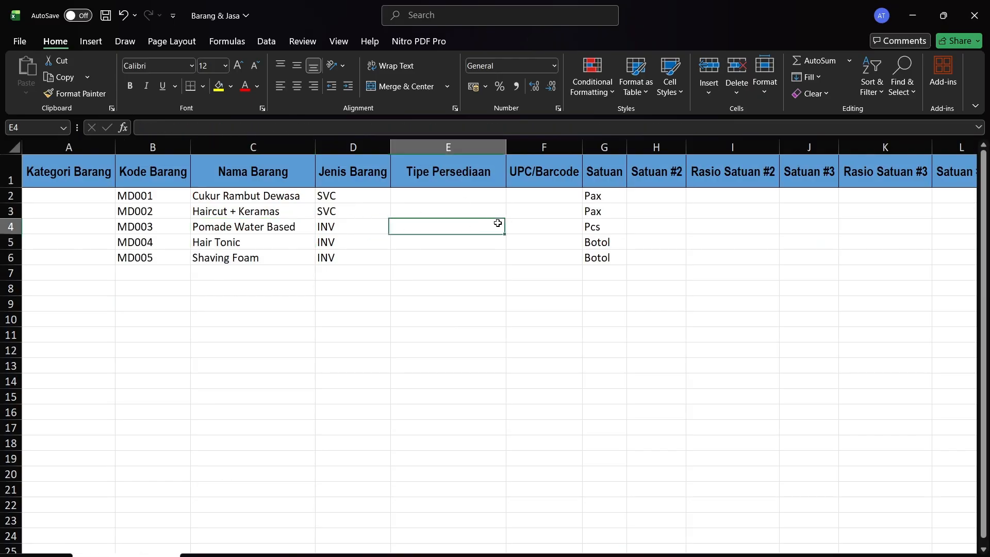
drag(458, 196, 460, 261)
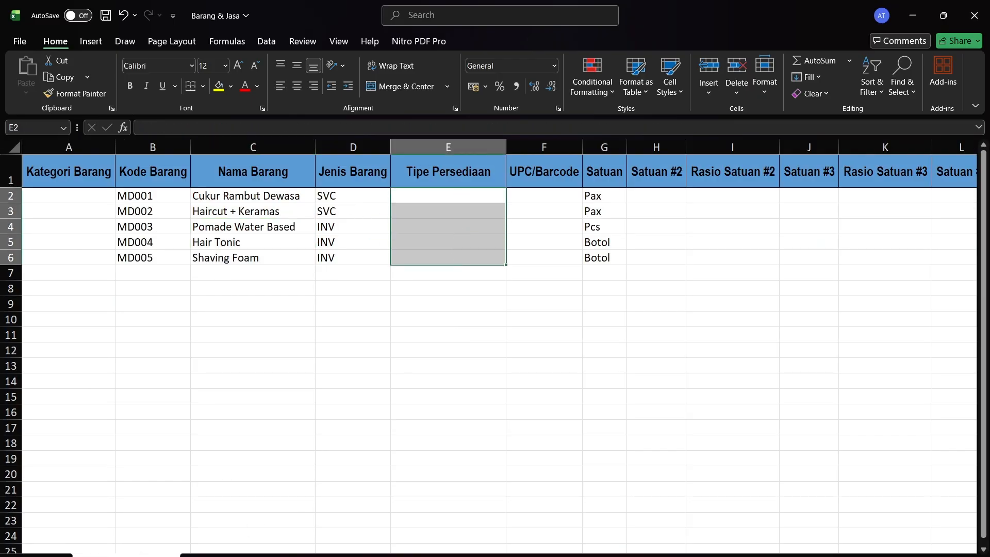
click(226, 556)
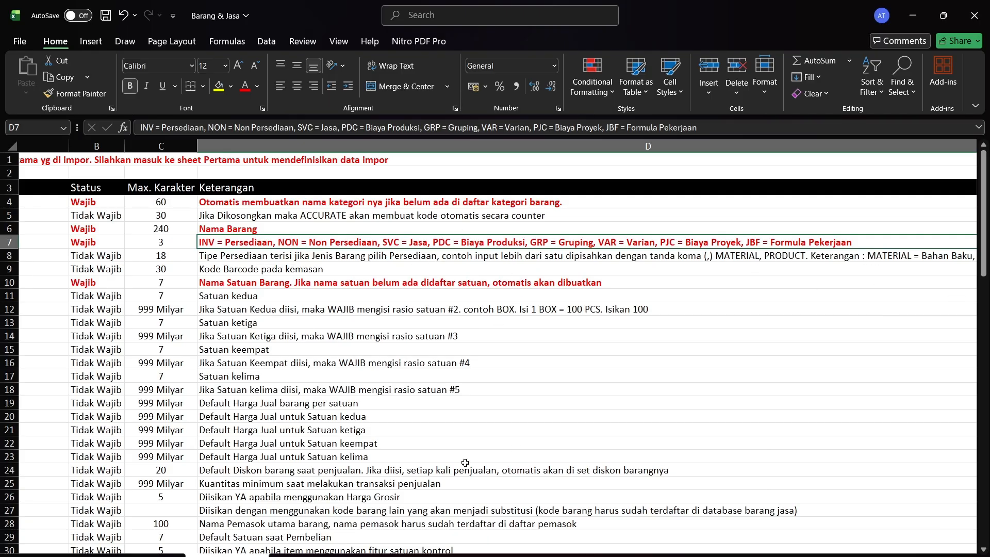
mouse_move(593, 556)
mouse_down()
mouse_move(636, 556)
mouse_move(591, 556)
mouse_up()
click(74, 263)
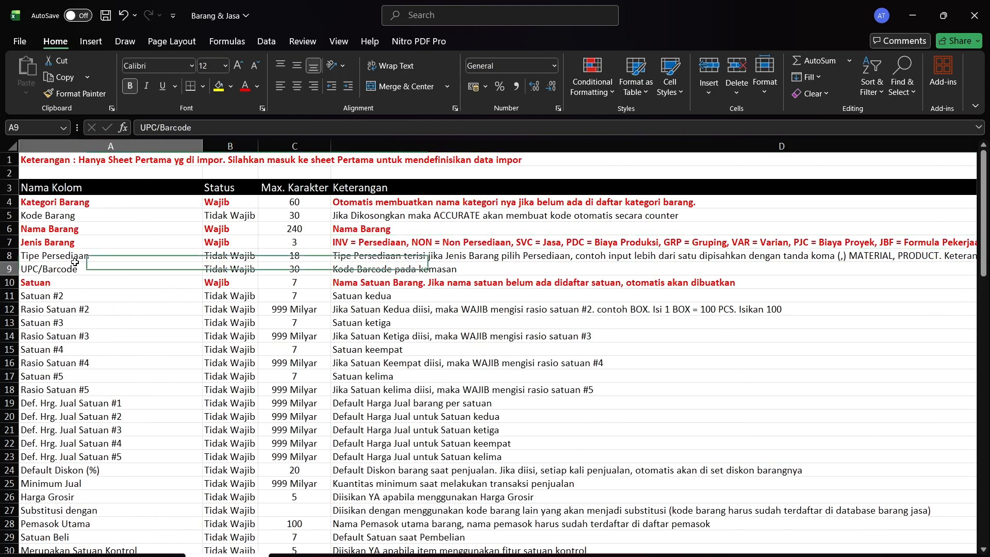
click(341, 258)
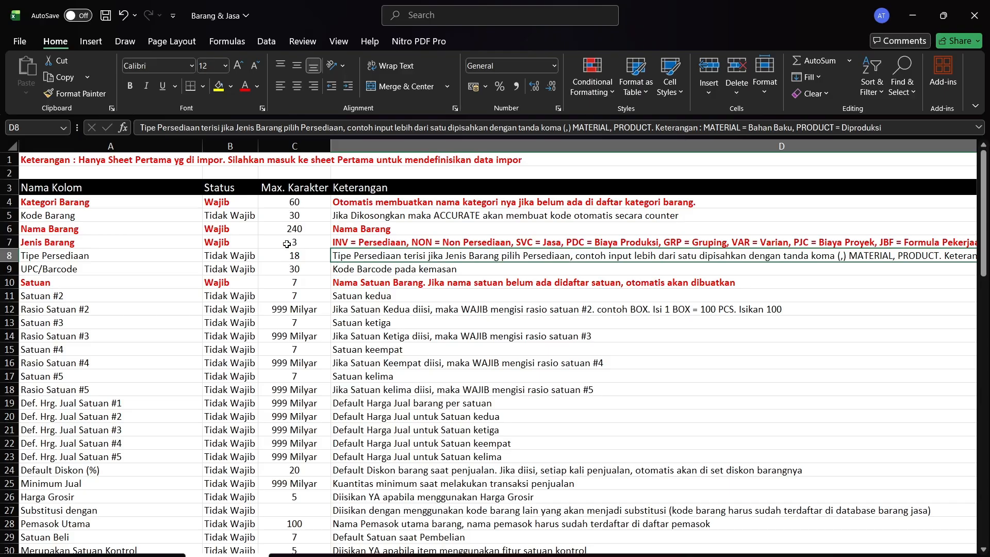
Step: Review the UPC/Barcode column and the Satuan columns on the import sheet, including the additional units and ratios
click(79, 268)
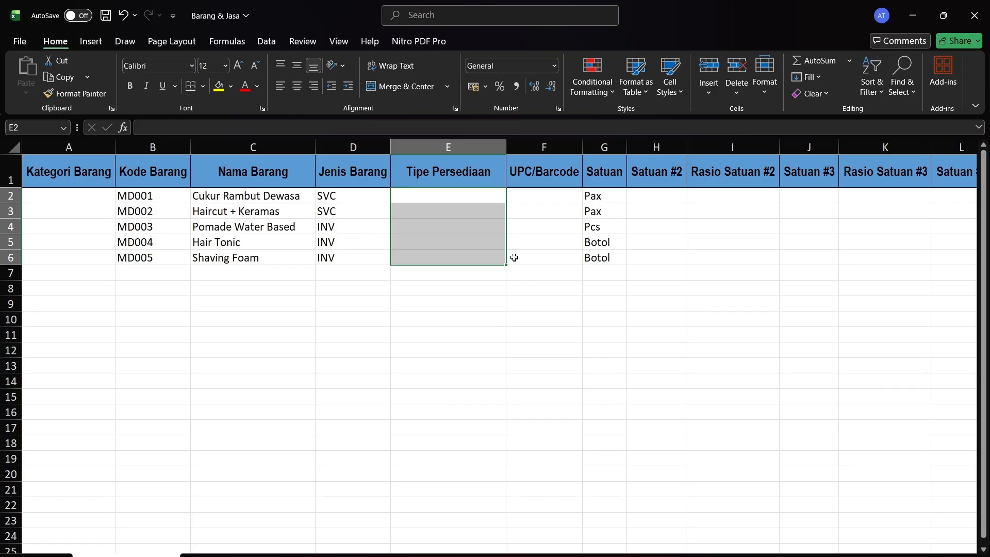
click(549, 216)
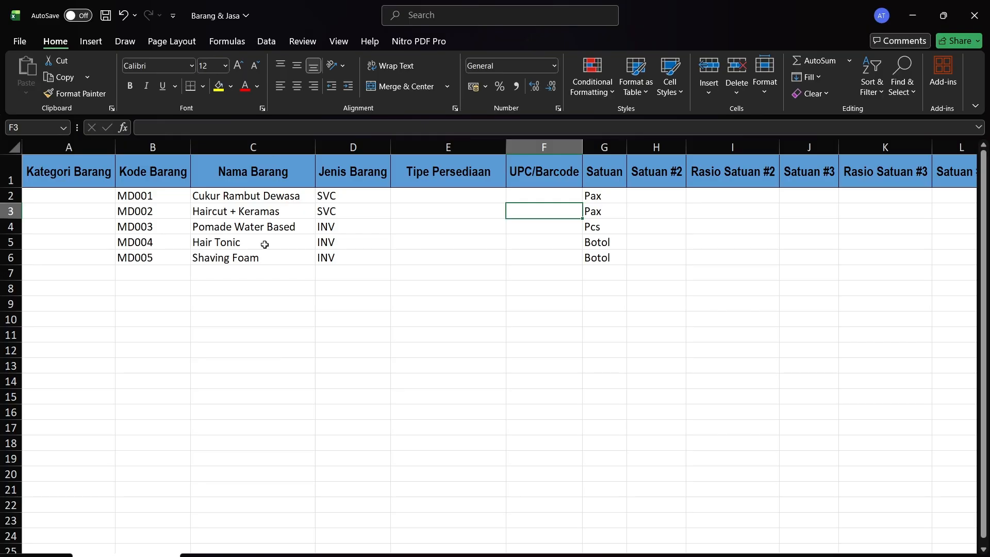
click(603, 197)
drag(610, 197, 619, 258)
scroll(355, 222, right, 5)
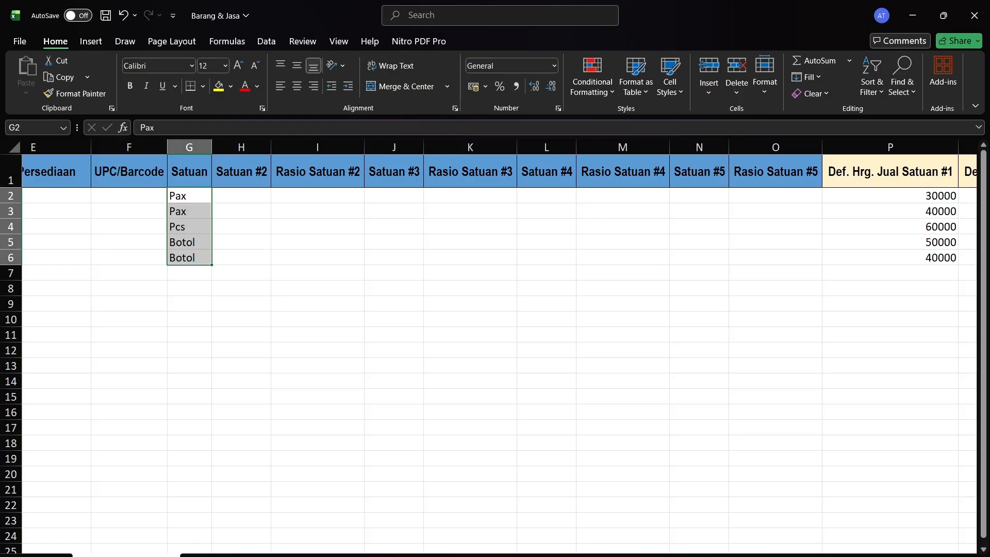
Step: Switch to Accurate Online and choose PCS as the Satuan in the new item form
key(alt+Tab)
click(325, 340)
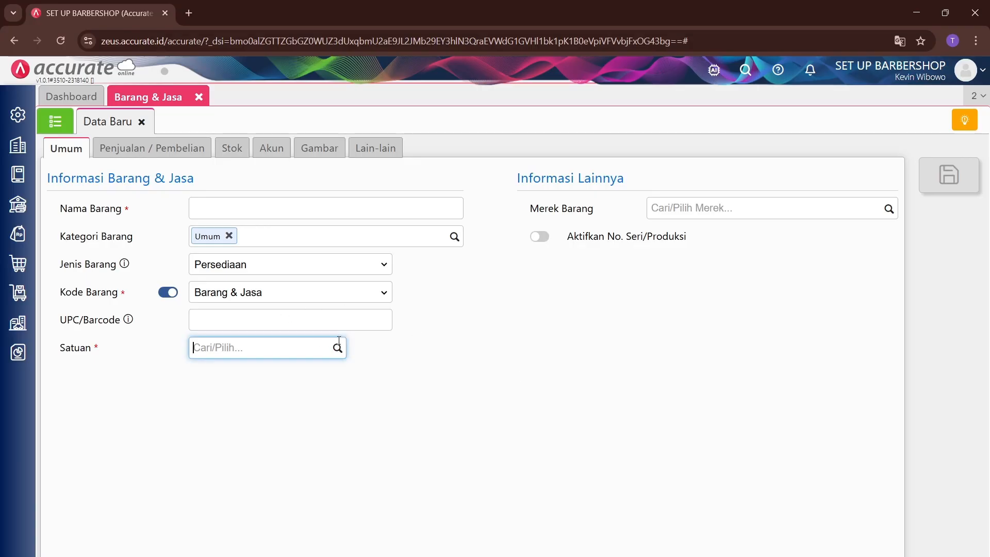
drag(98, 347, 53, 364)
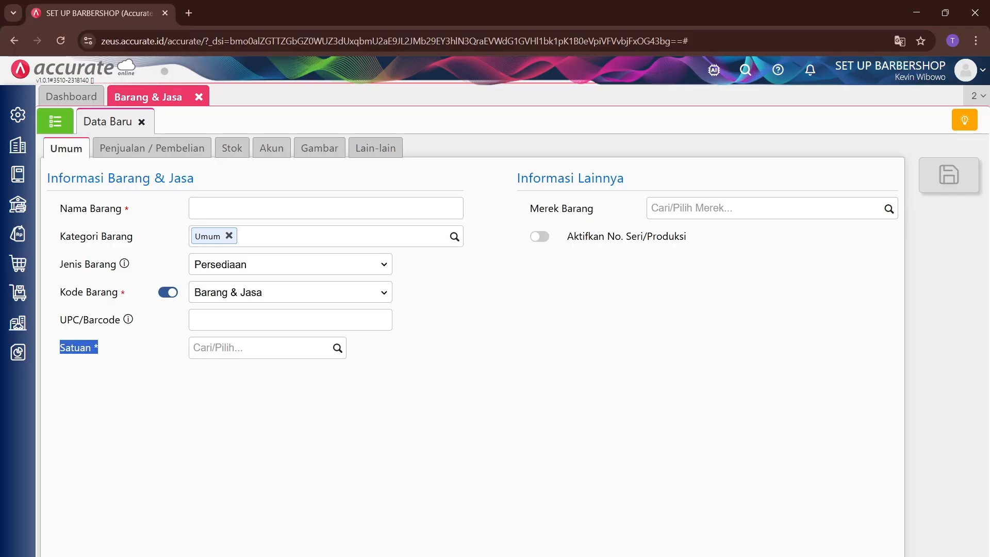
click(342, 351)
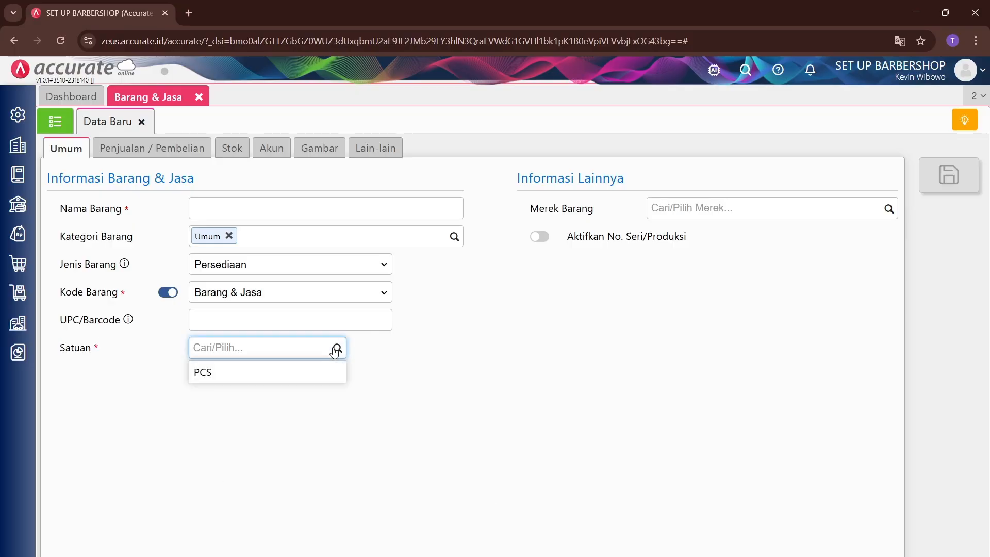
click(254, 372)
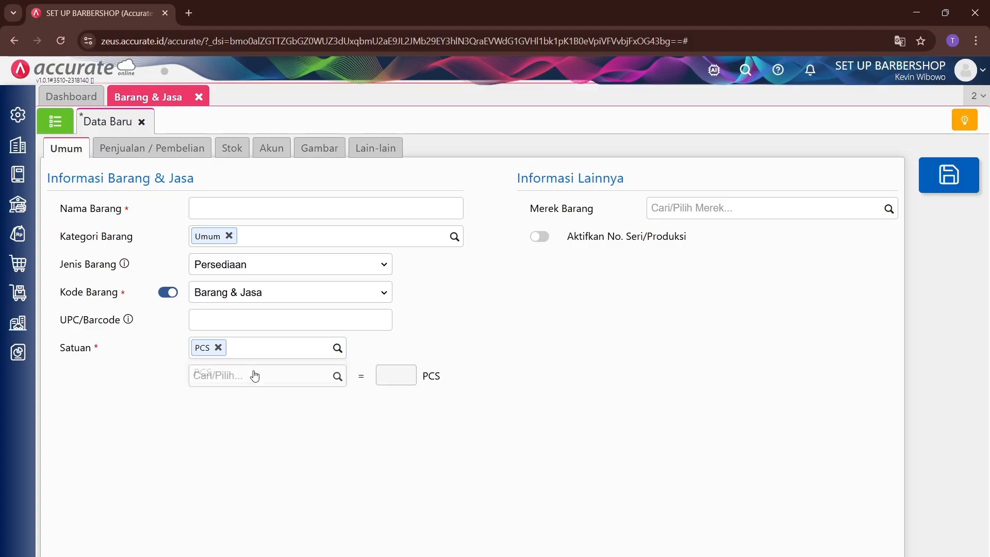
Step: Try entering Kardus as an additional unit for the new item and check its ratio field against PCS
click(338, 376)
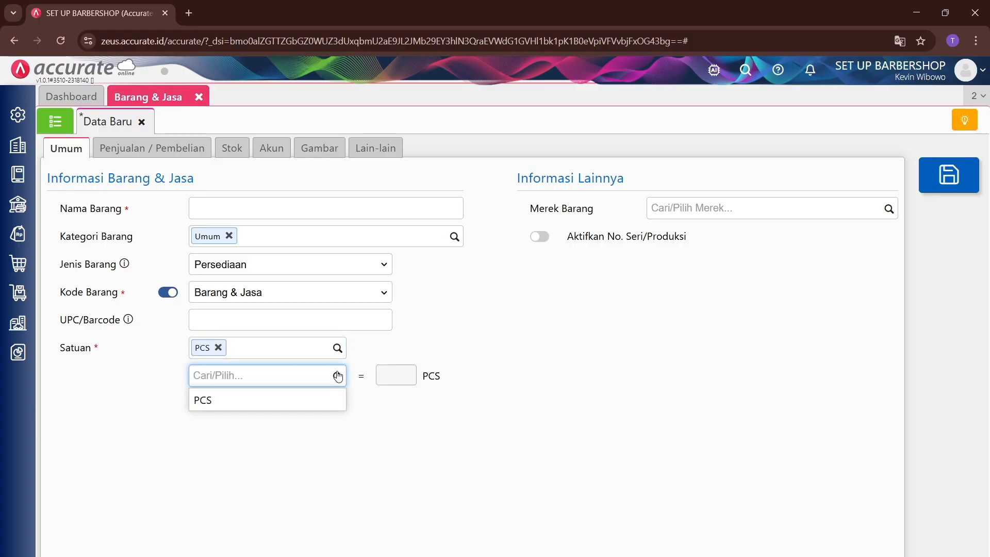
text(Kardus)
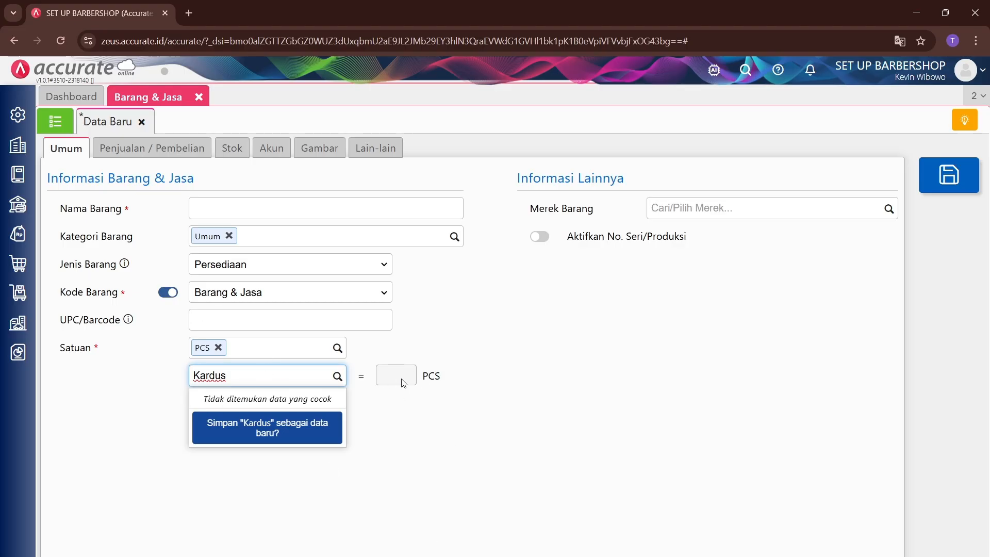
drag(451, 376, 405, 384)
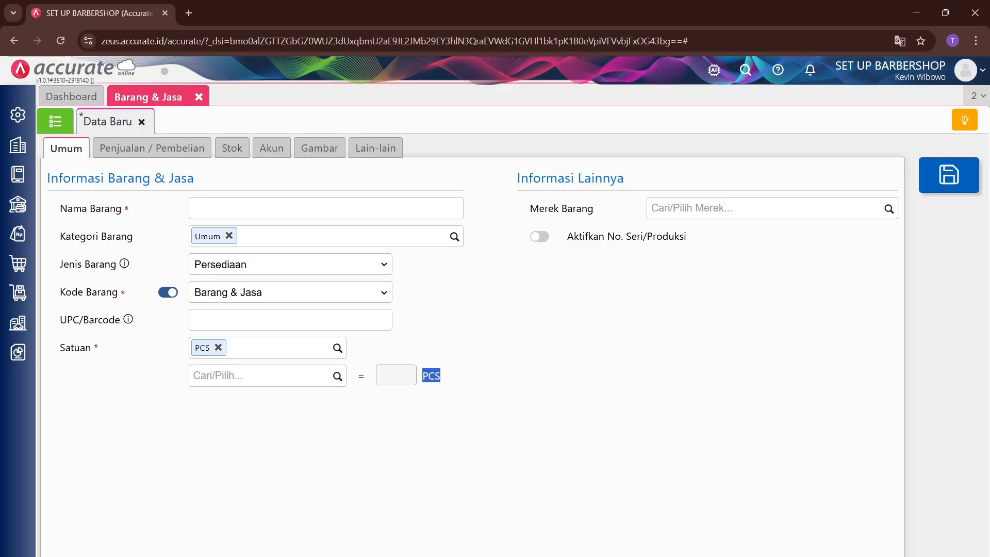
Step: Switch to the Excel import sheet and review the Satuan values in rows 2–6 and the additional unit columns through Rasio Satuan #5
key(alt+Tab)
click(275, 211)
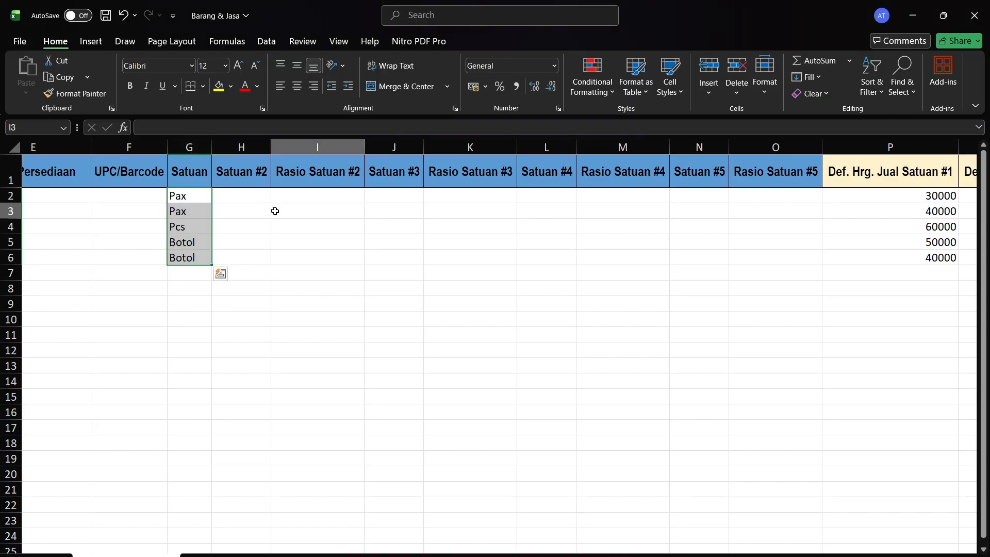
click(189, 172)
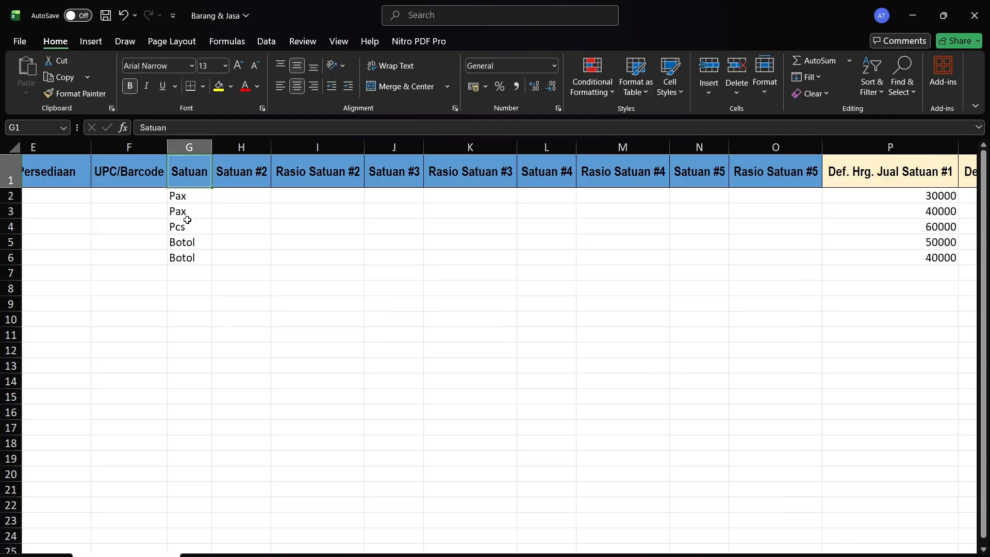
drag(194, 199, 201, 263)
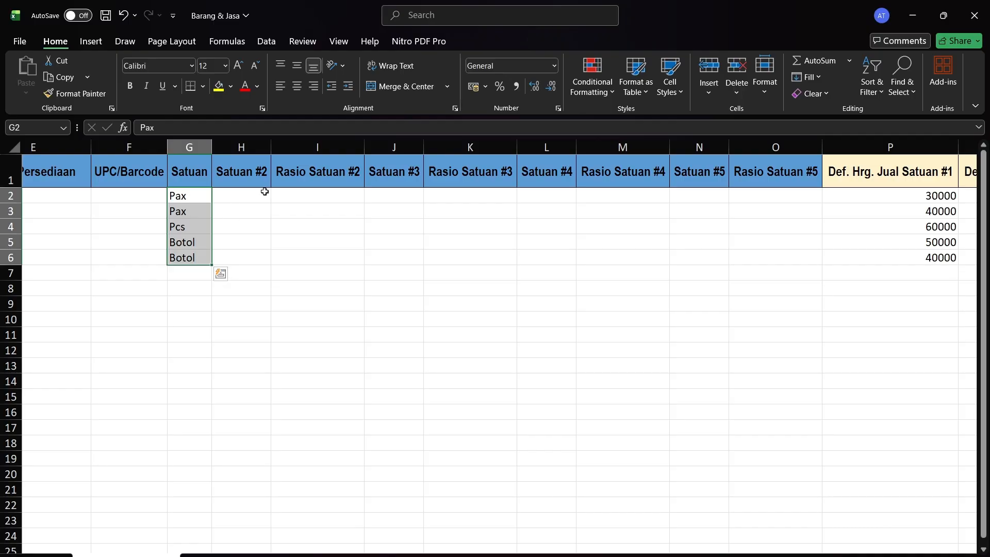
drag(265, 193, 267, 252)
drag(797, 193, 807, 262)
Step: Enter Kardus as Satuan #2 and 10 as Rasio Satuan #2 for the item in row 2
click(252, 202)
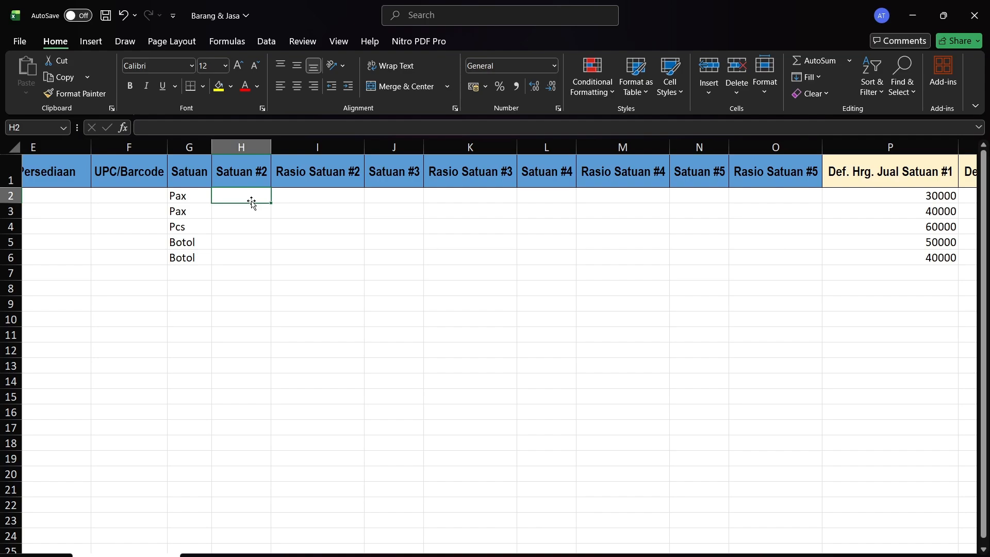
text(Kardus)
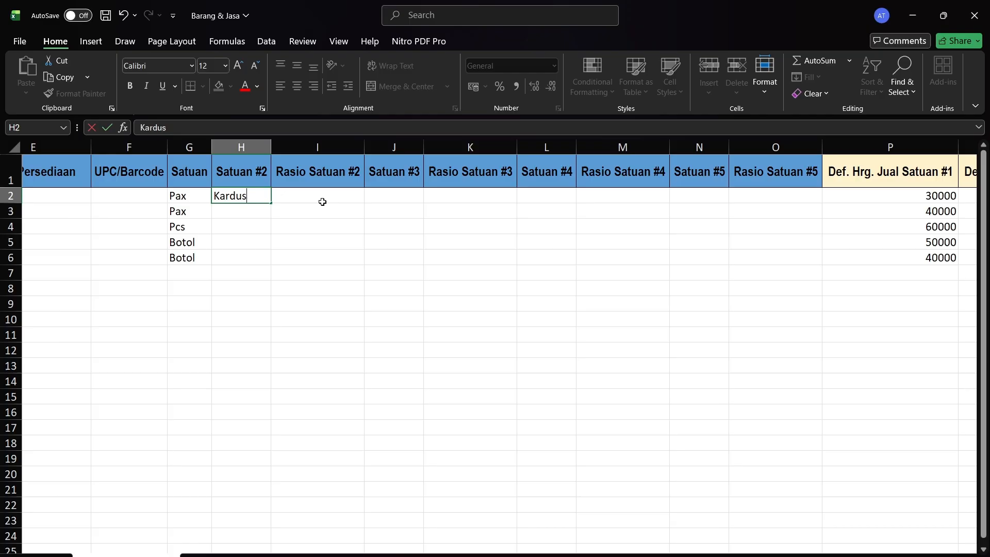
click(322, 202)
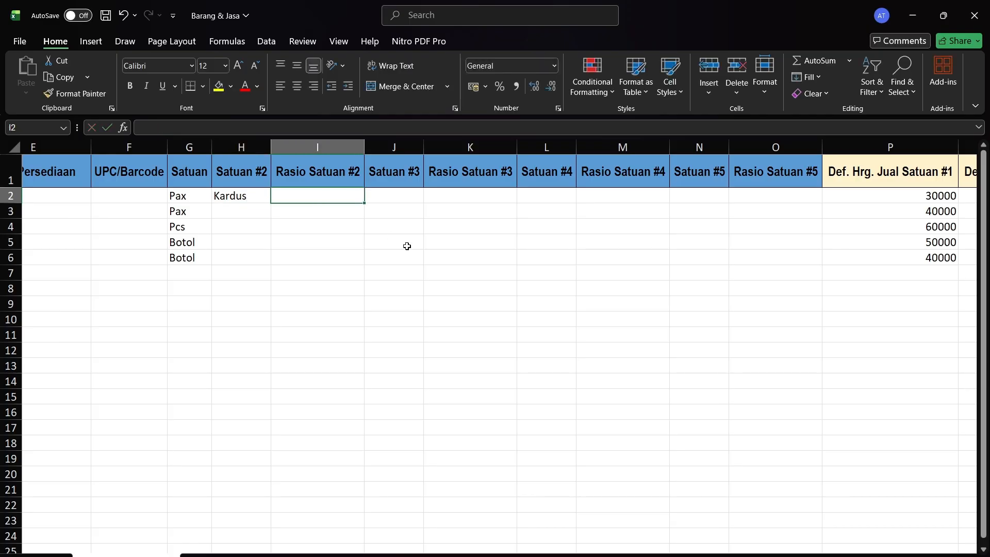
text(10)
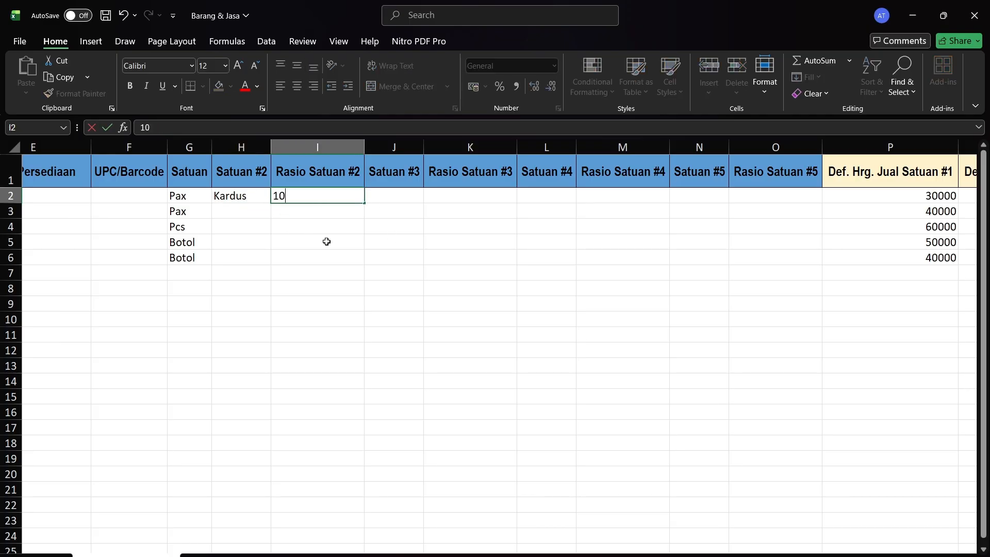
key(Return)
key(Up)
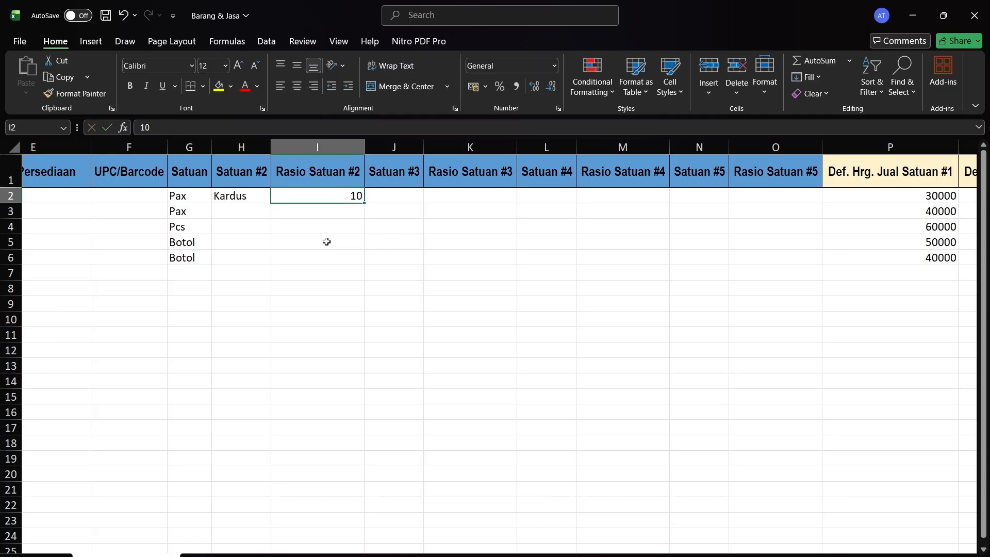
key(Down)
key(Up)
Step: Clear the sample Satuan #2 and Rasio Satuan #2 values from row 2, keeping only the main Satuan column filled
click(196, 178)
drag(191, 206, 192, 273)
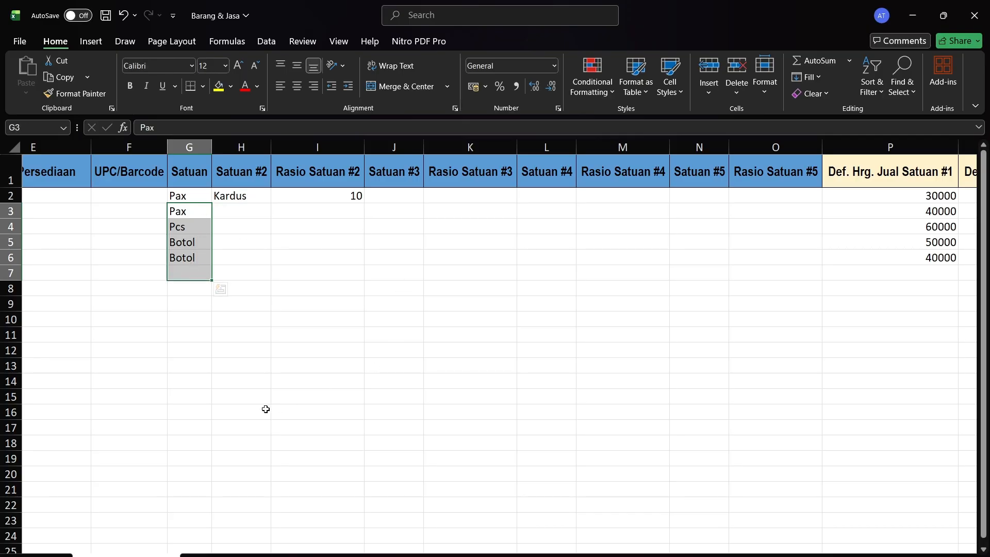
click(243, 208)
click(244, 199)
key(Delete)
click(354, 196)
key(Delete)
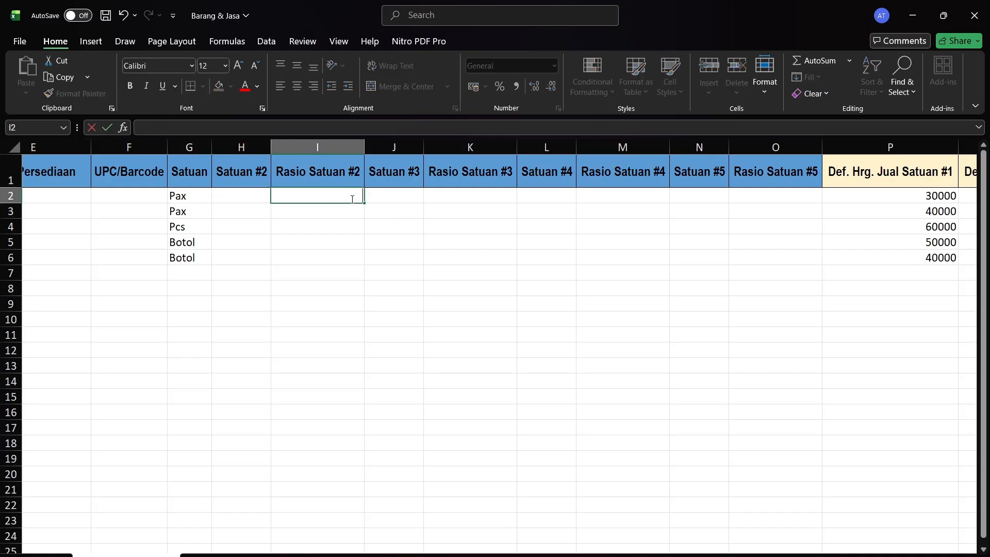
click(305, 208)
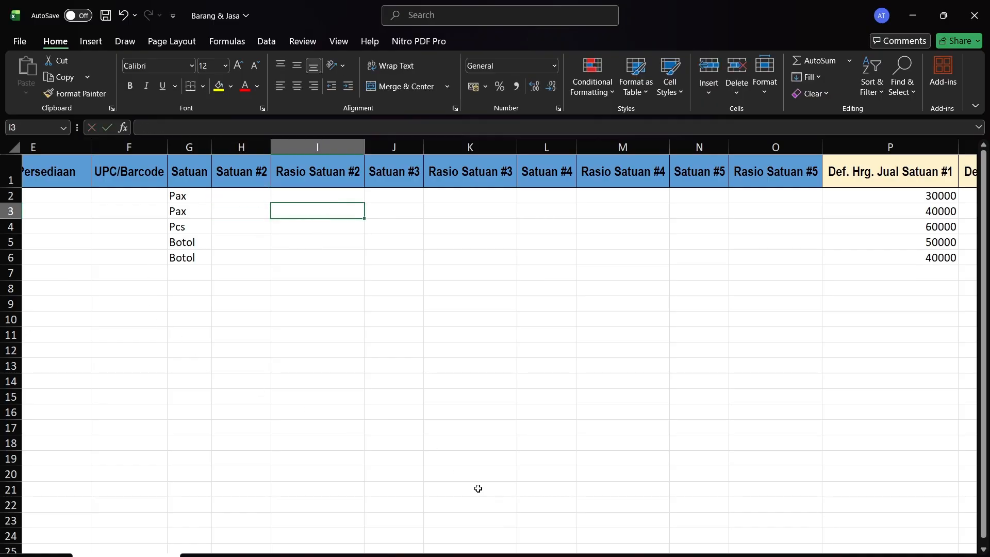
Step: Compare the Def. Hrg. Jual Satuan #1 column with its description in the column guide and with the Satuan column
scroll(246, 396, right, 5)
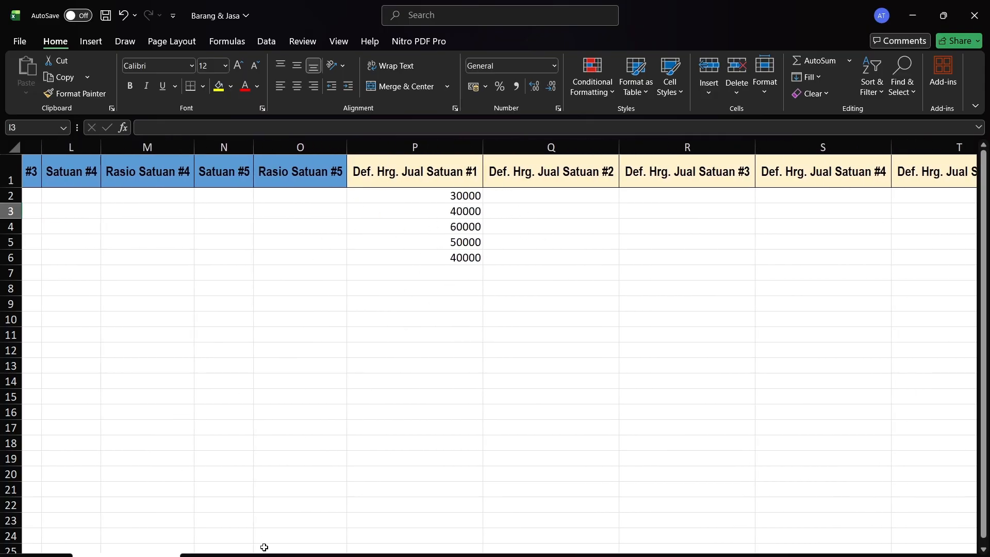
key(ctrl+Page_Up)
scroll(371, 488, down, 2)
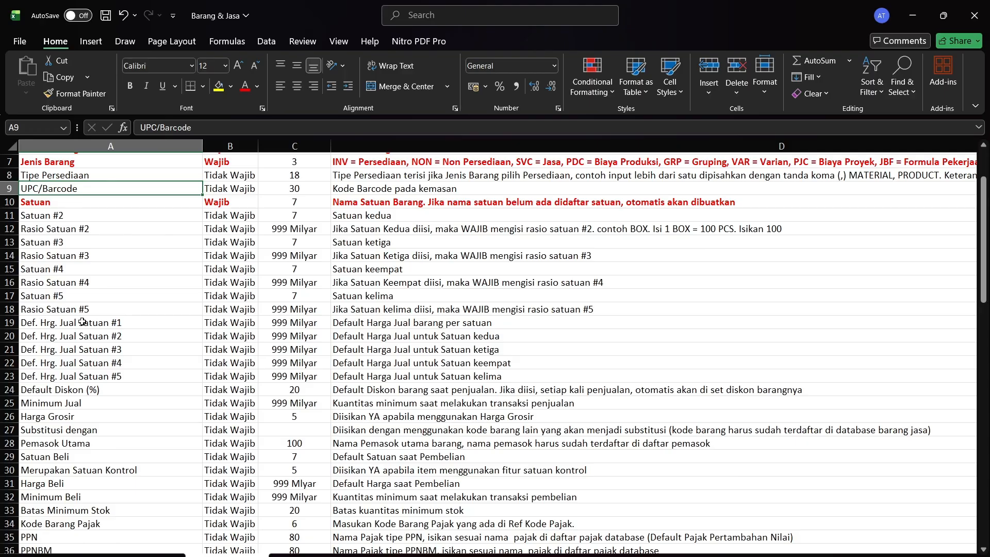
click(127, 555)
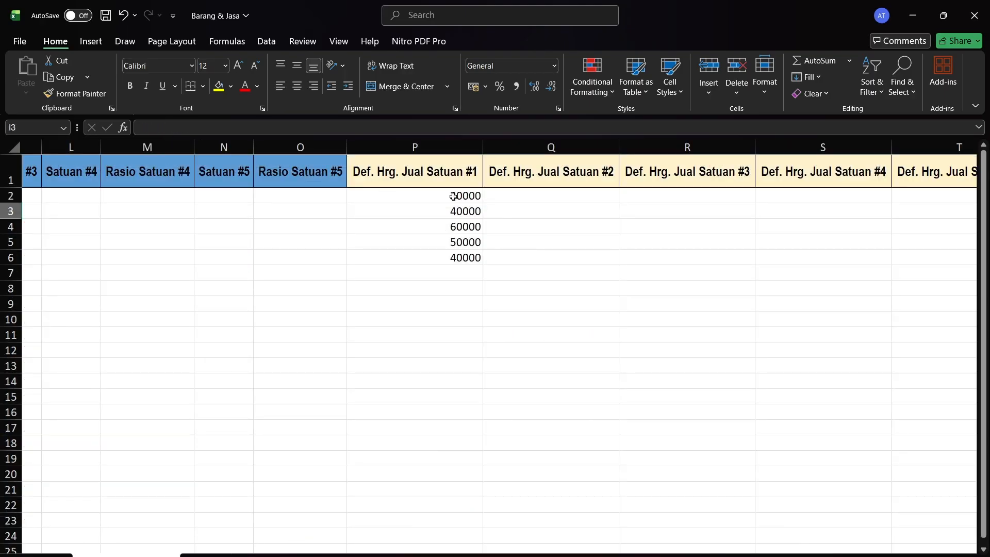
drag(627, 556, 578, 556)
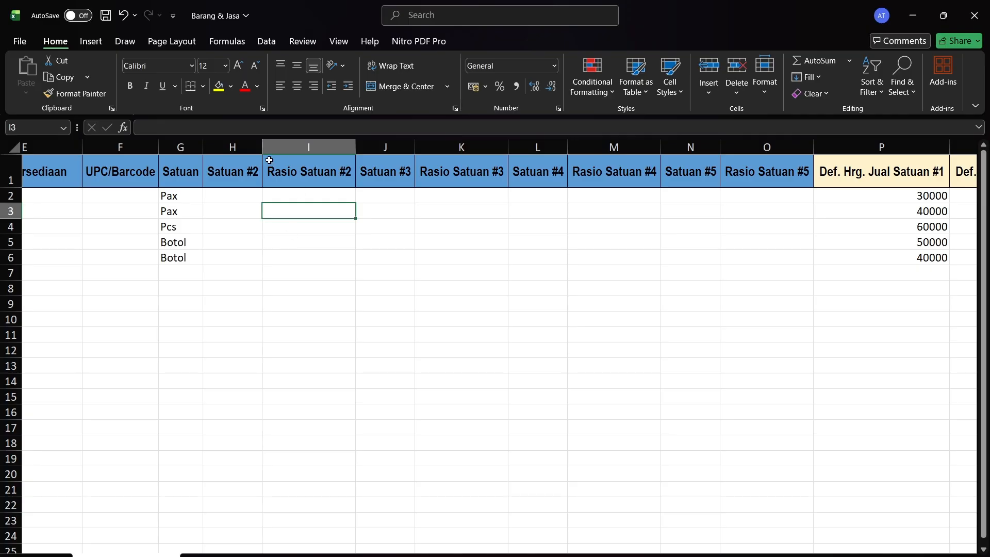
Step: Enter sample default selling prices in row 4: 100000 for Satuan #2 and 500000 for Satuan #3
drag(539, 556, 578, 556)
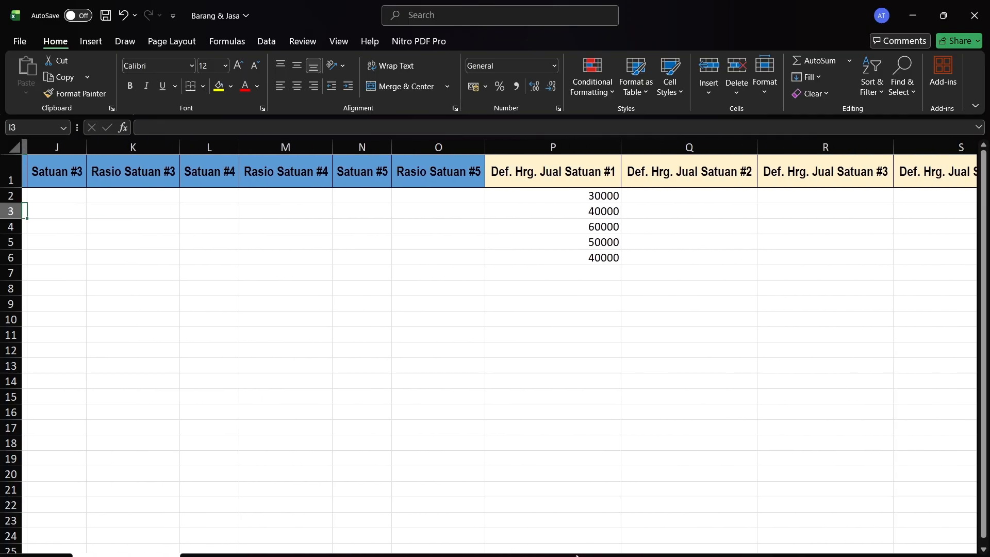
click(681, 228)
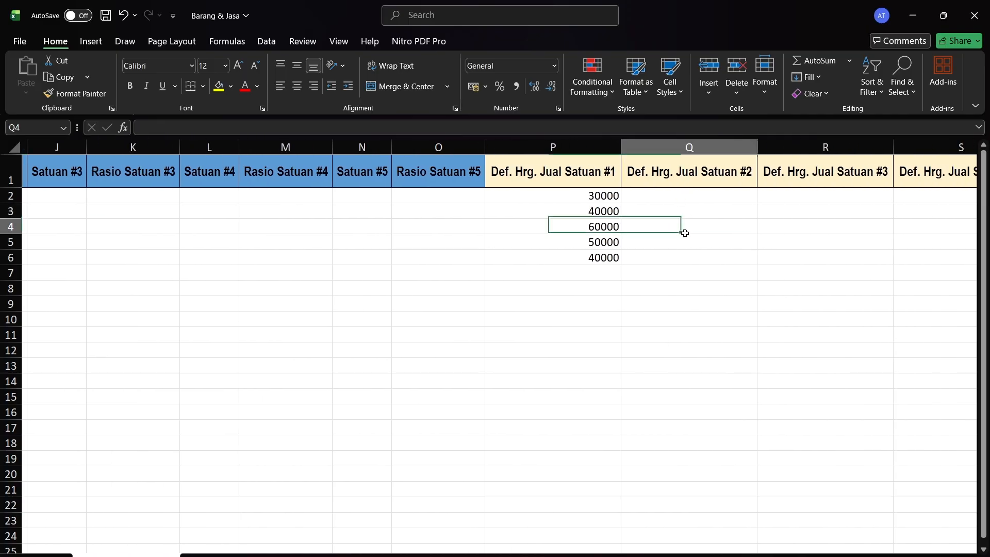
text(100)
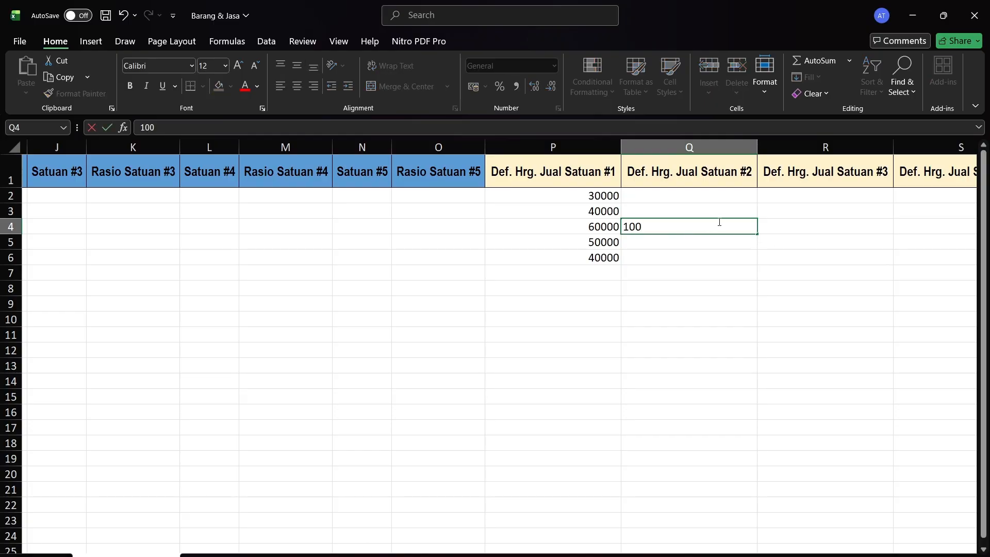
text(000)
key(Return)
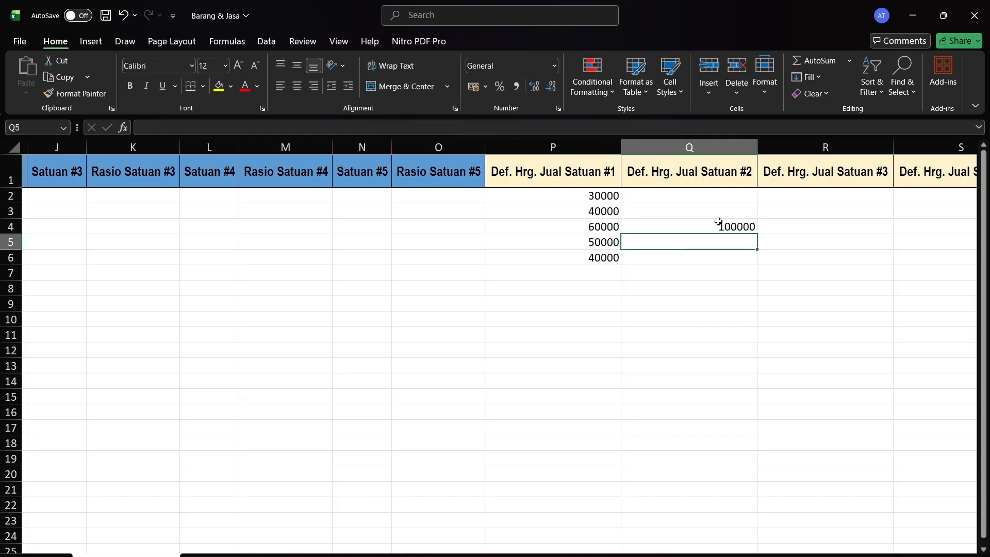
key(Up)
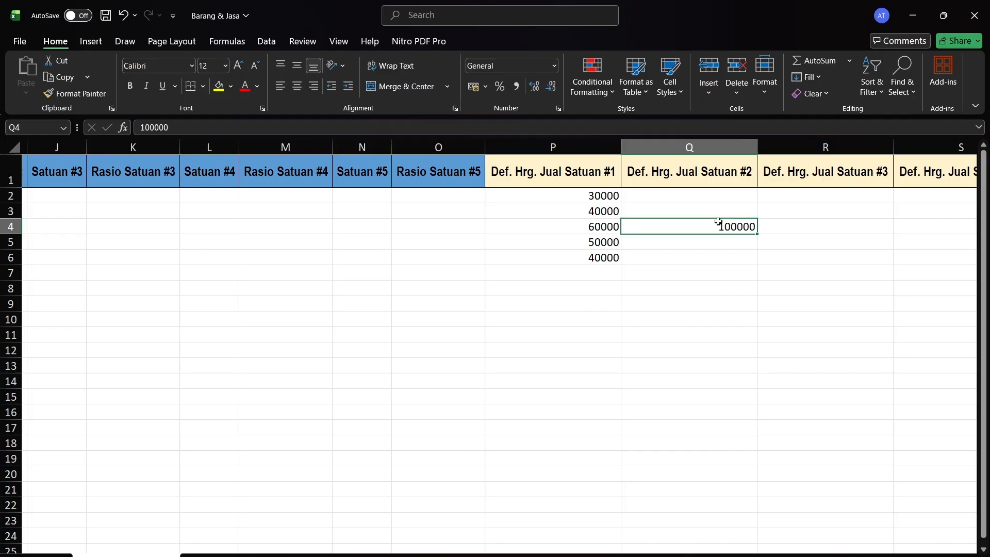
key(Right)
text(500)
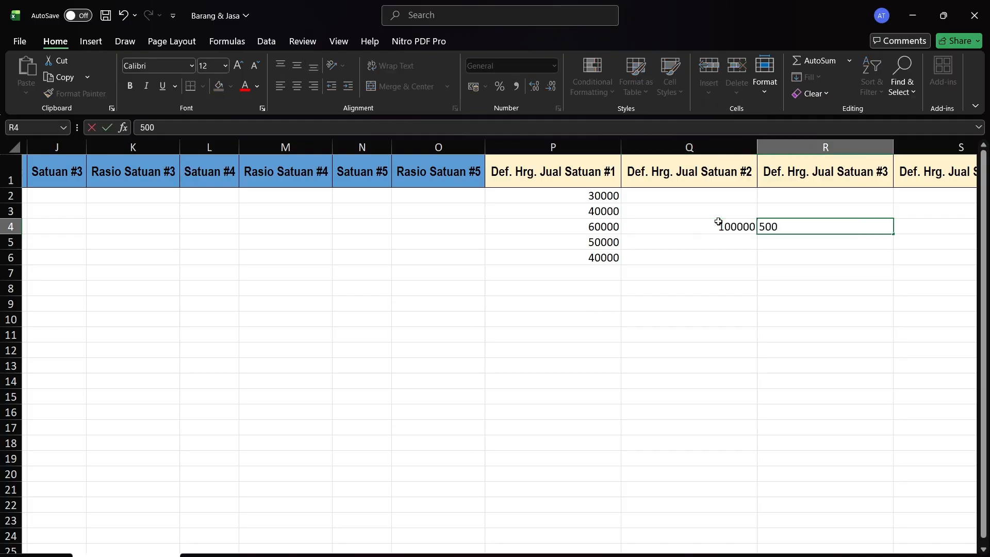
text(000)
key(Return)
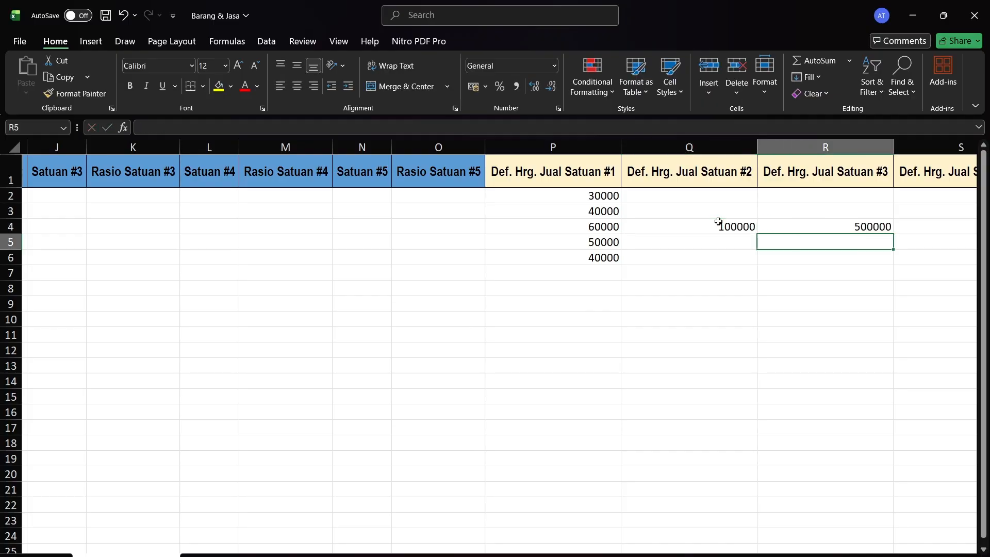
Step: Clear the sample Satuan #2 and Satuan #3 selling prices from row 4
click(732, 225)
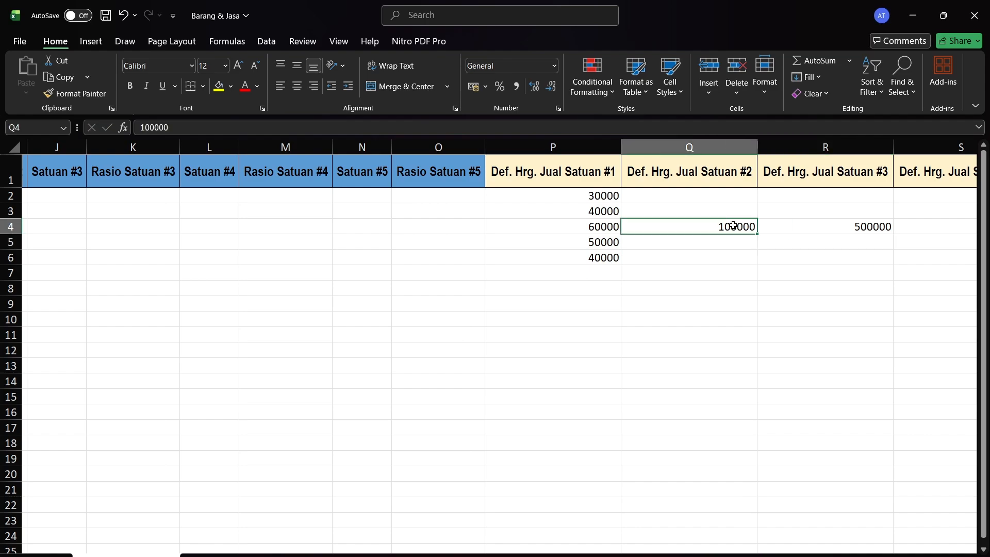
key(BackSpace)
click(842, 232)
key(BackSpace)
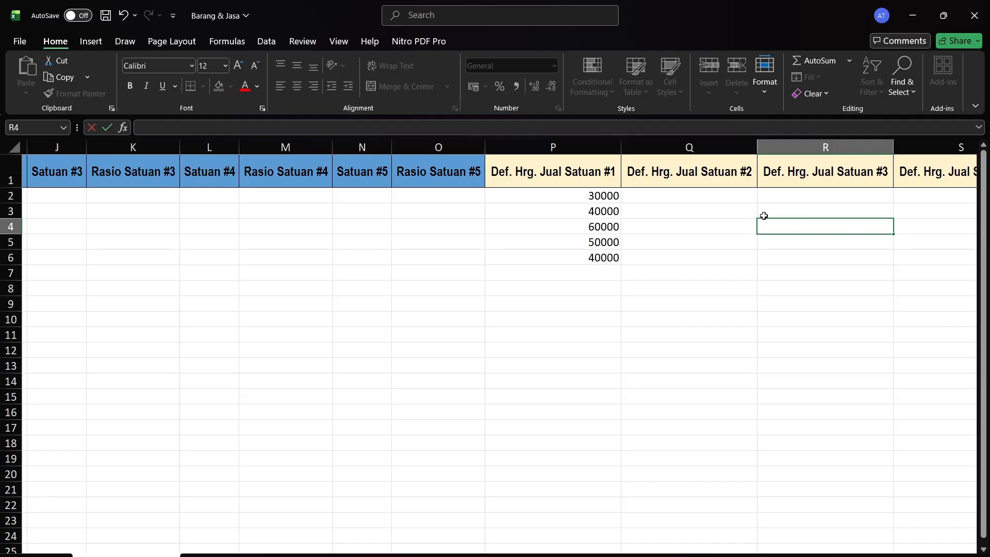
click(705, 225)
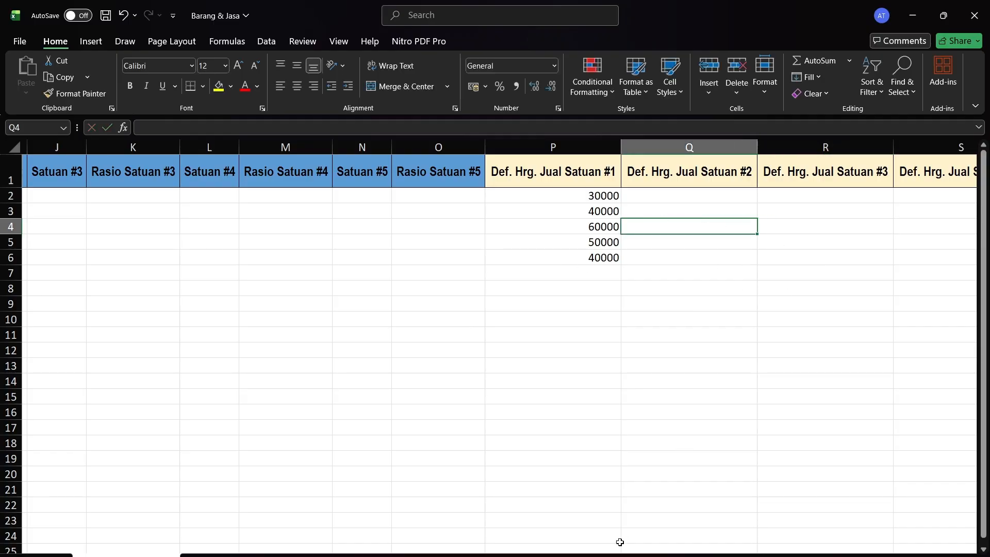
Step: Review the remaining sales columns, then in Accurate Online examine the new item's Default Diskon, Def. Hrg. Jual Satuan #1 and Minimum Jual fields
drag(620, 554, 634, 554)
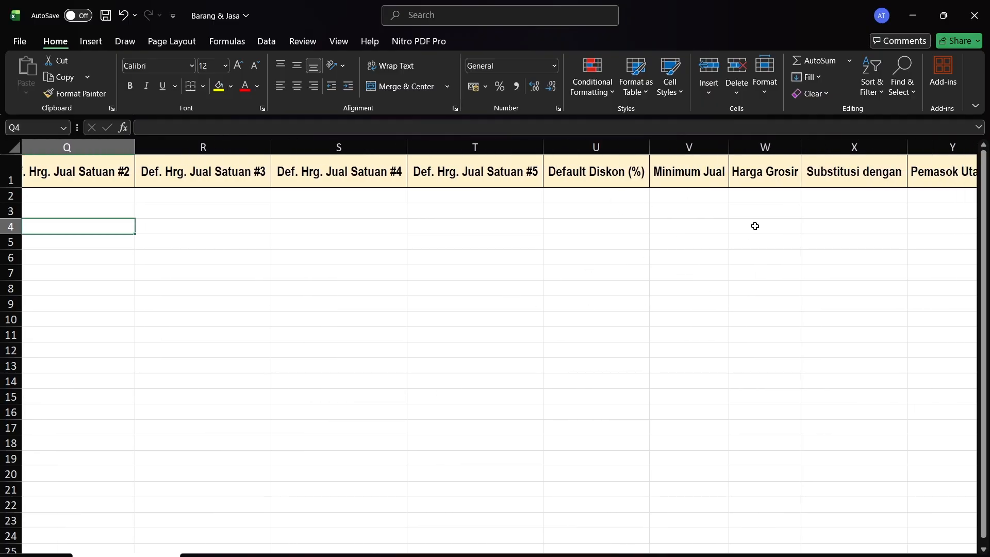
drag(635, 555, 640, 555)
key(alt+Tab)
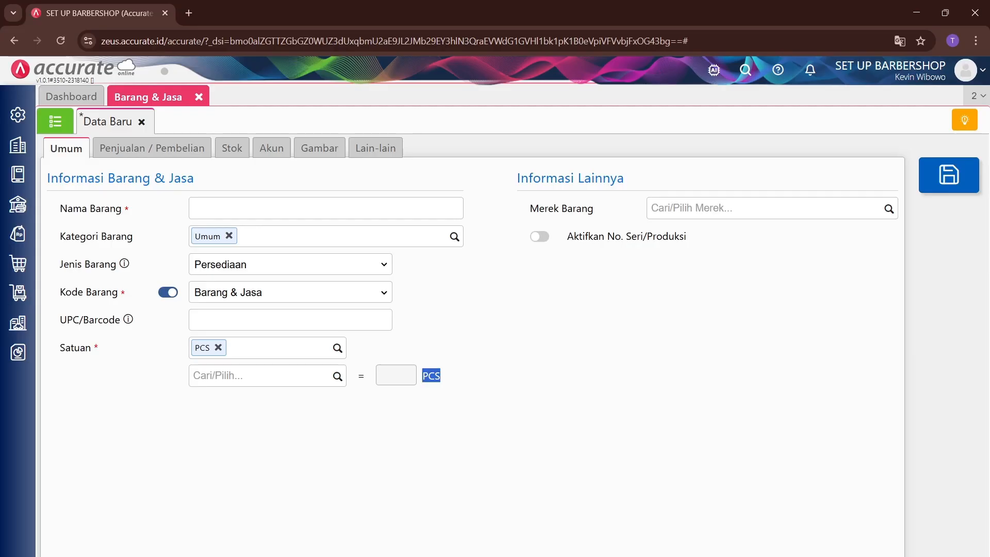
click(177, 152)
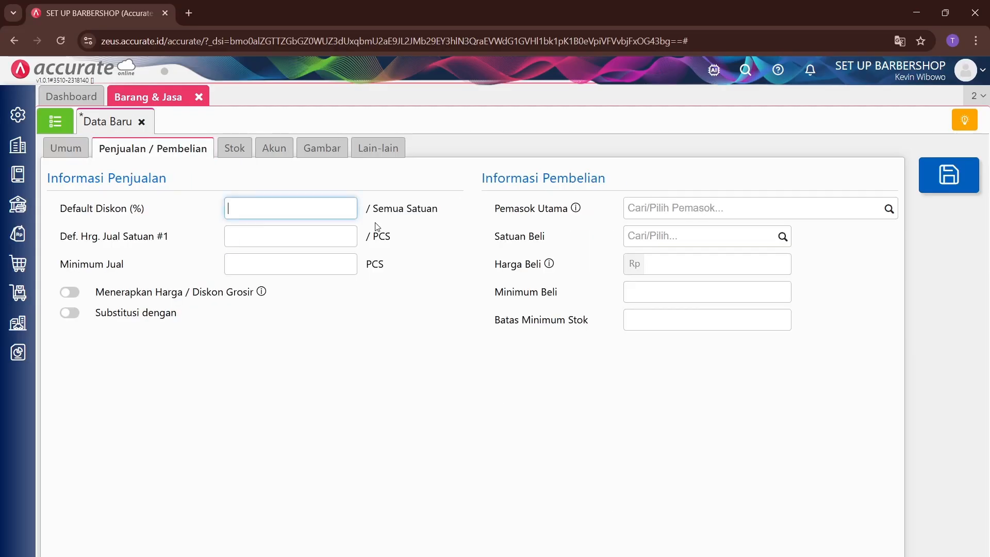
drag(175, 209, 52, 225)
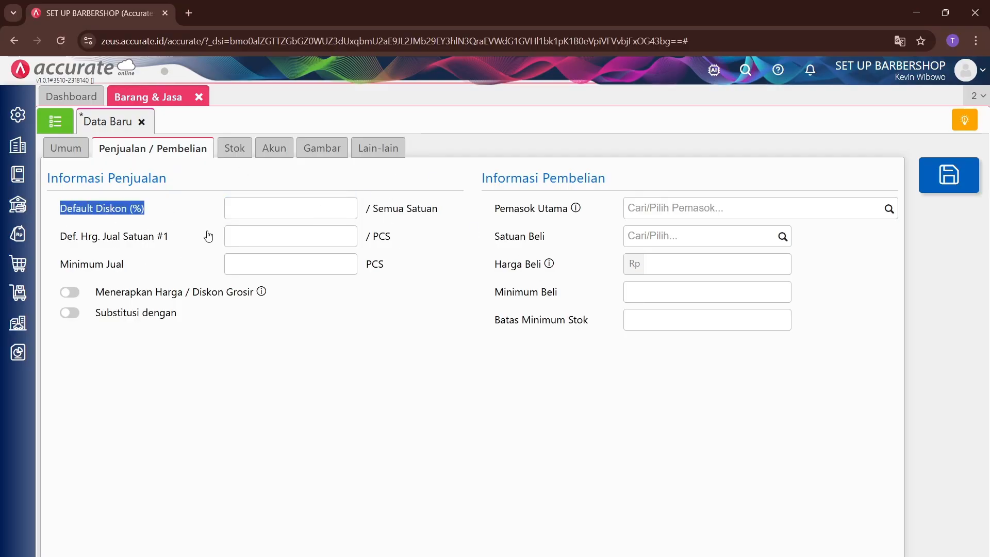
drag(170, 235, 46, 240)
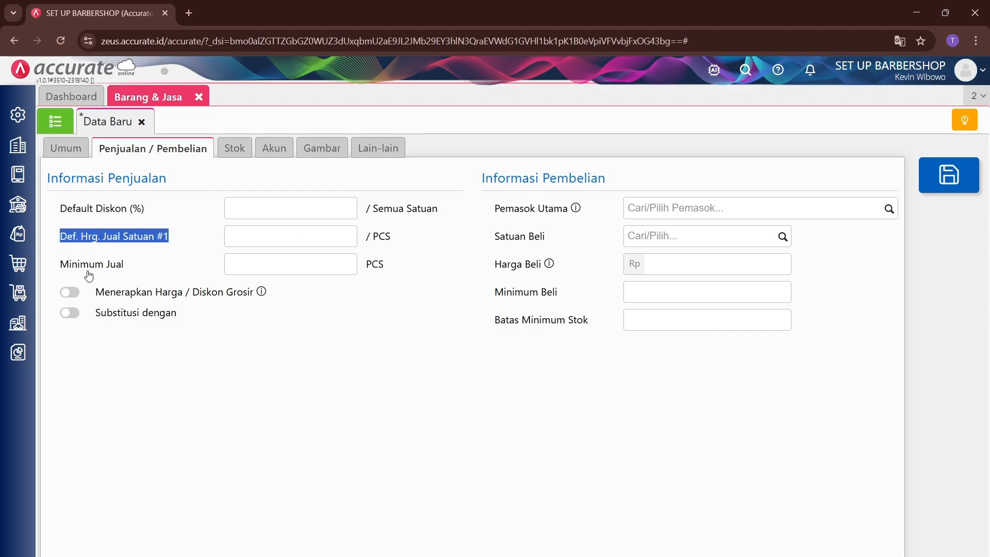
drag(363, 263, 389, 267)
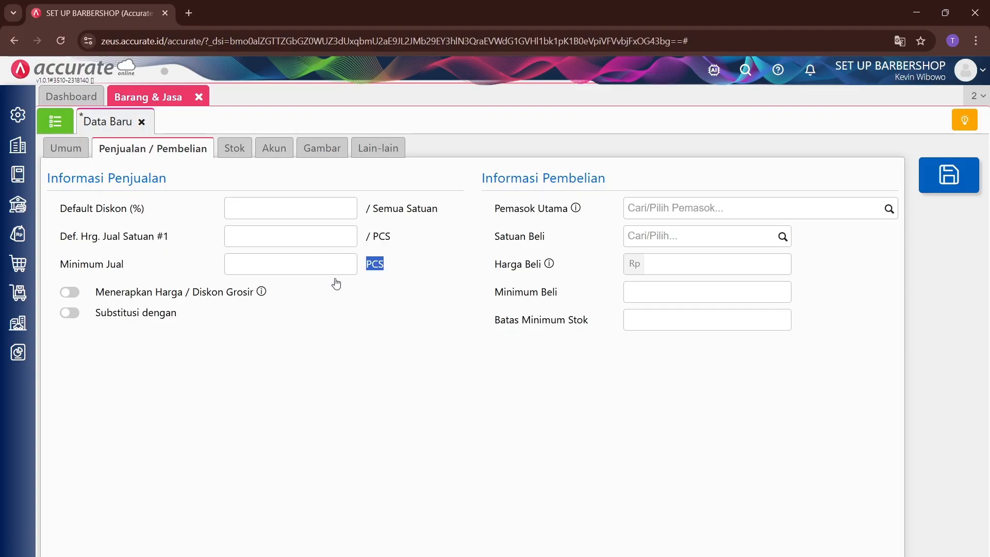
click(406, 233)
drag(155, 257, 36, 270)
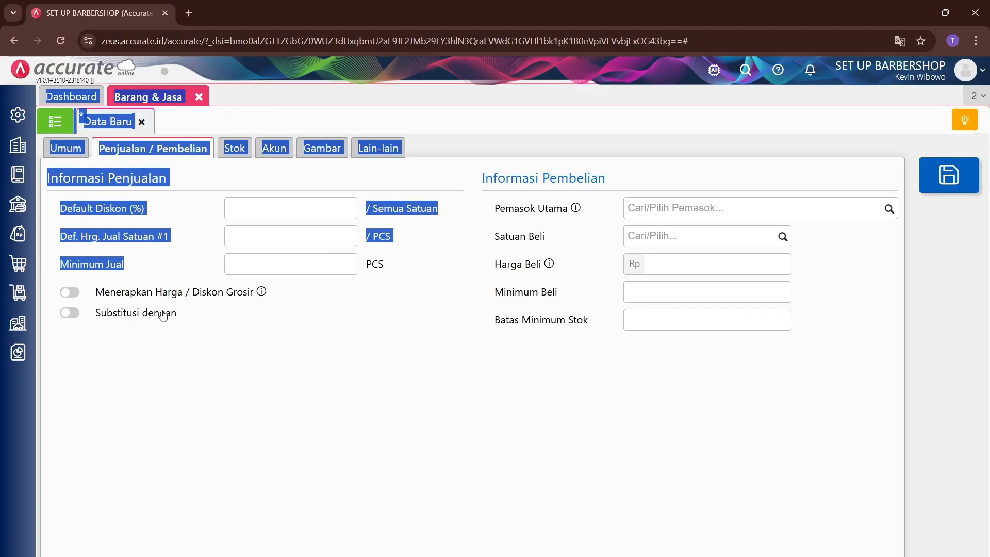
Step: Compare the new item's wholesale price and substitution options with the Harga Grosir and Substitusi dengan columns of the Excel template
click(429, 303)
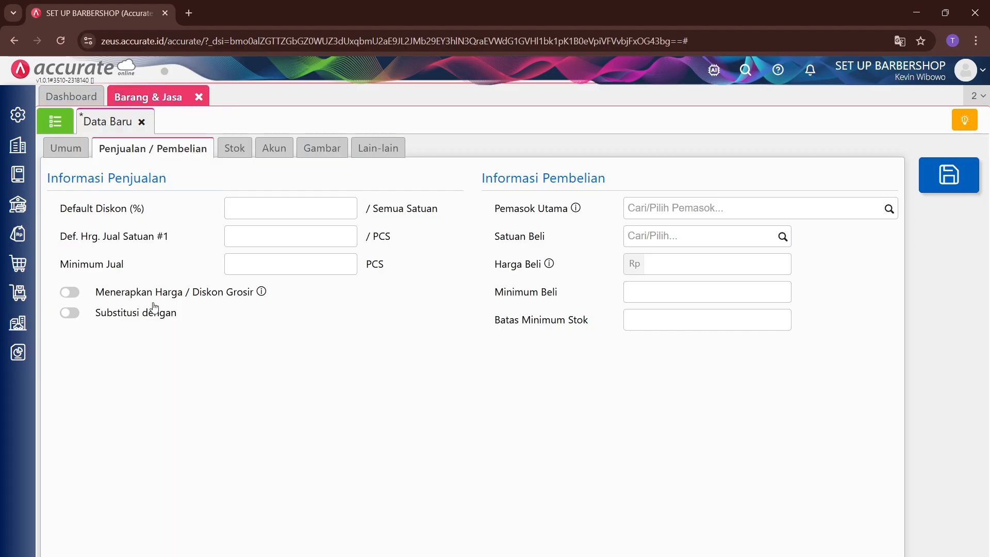
mouse_move(266, 296)
key(alt+Tab)
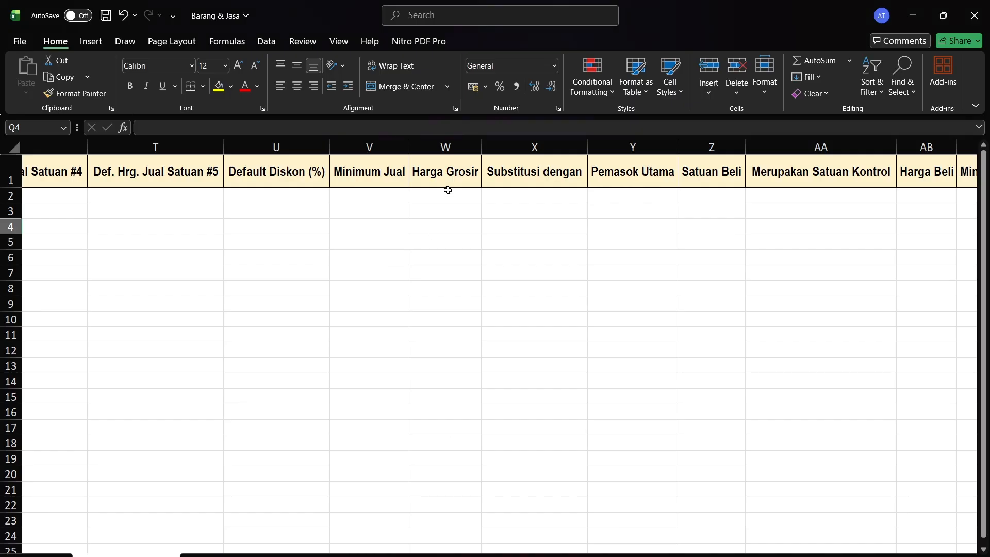
scroll(509, 170, right, 2)
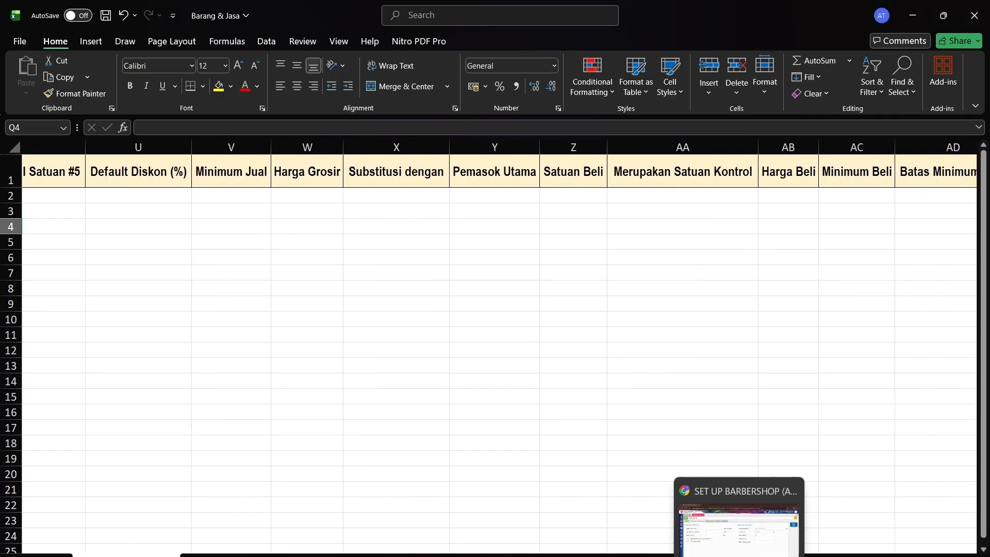
click(691, 534)
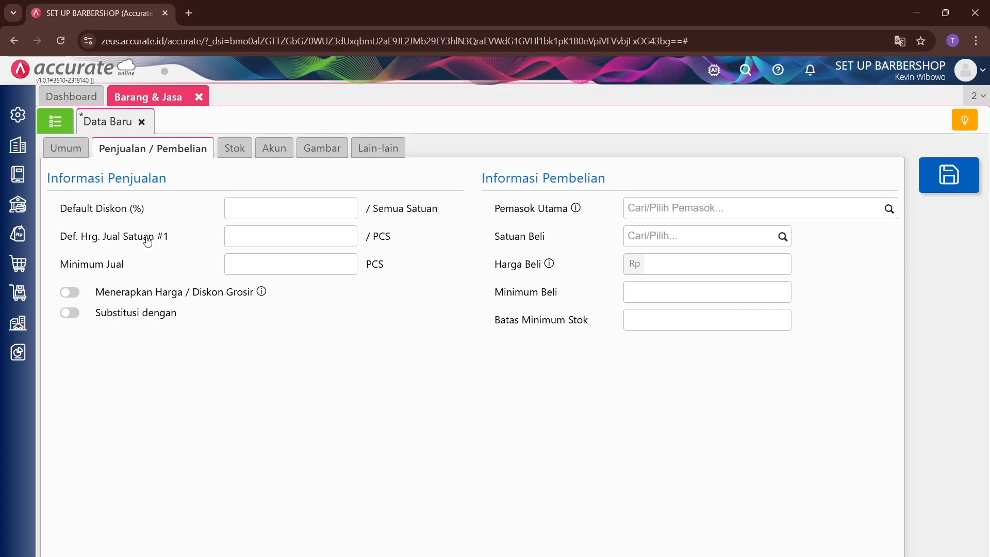
Step: In Accurate Online, examine the new item's Def. Hrg. Jual Satuan #1 field and its Informasi Pembelian section
drag(418, 242, 56, 251)
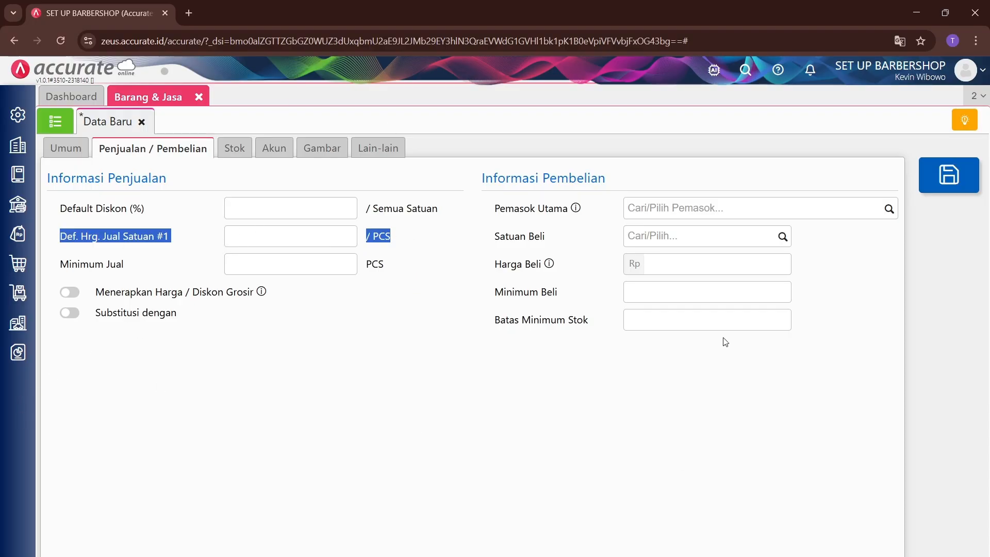
drag(663, 184, 416, 185)
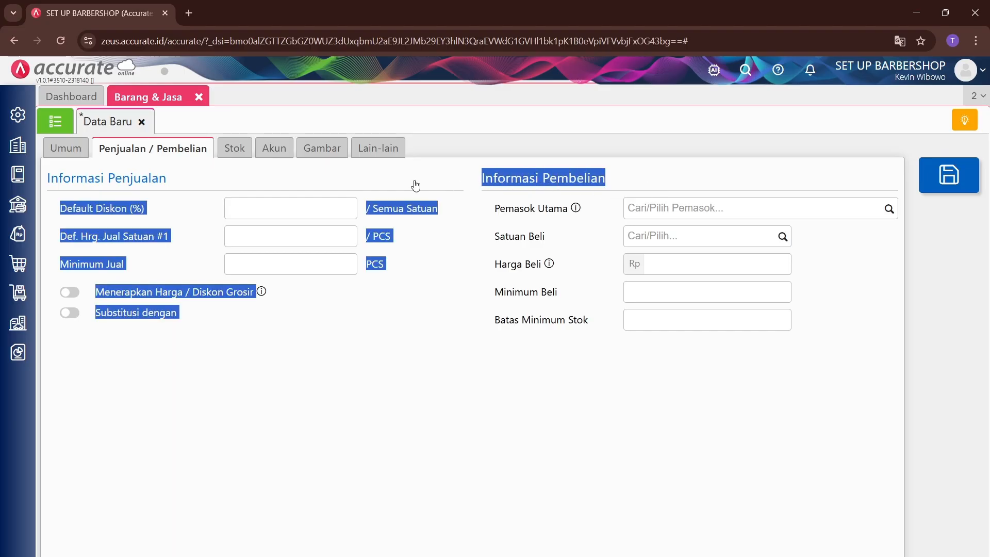
click(668, 420)
drag(613, 185, 162, 181)
click(547, 327)
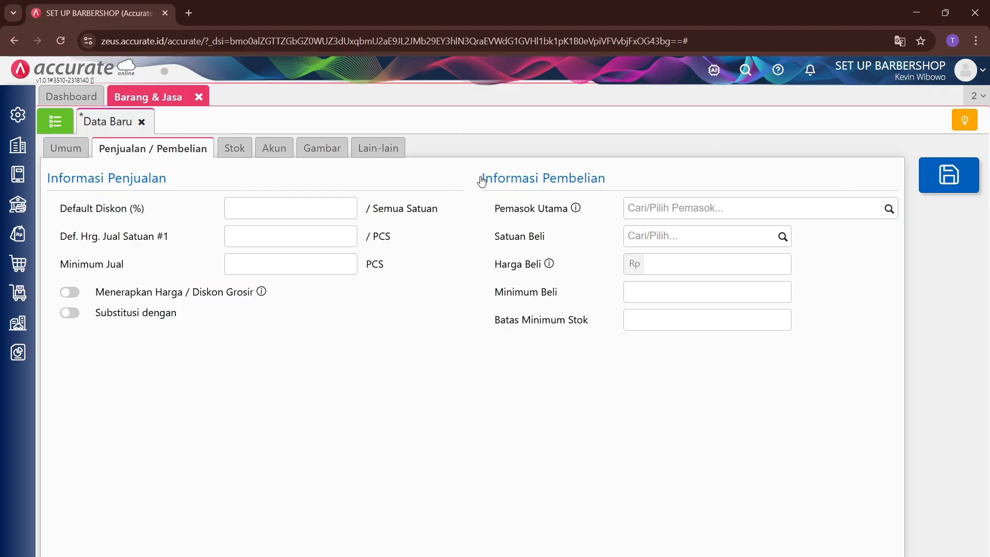
drag(479, 178, 608, 179)
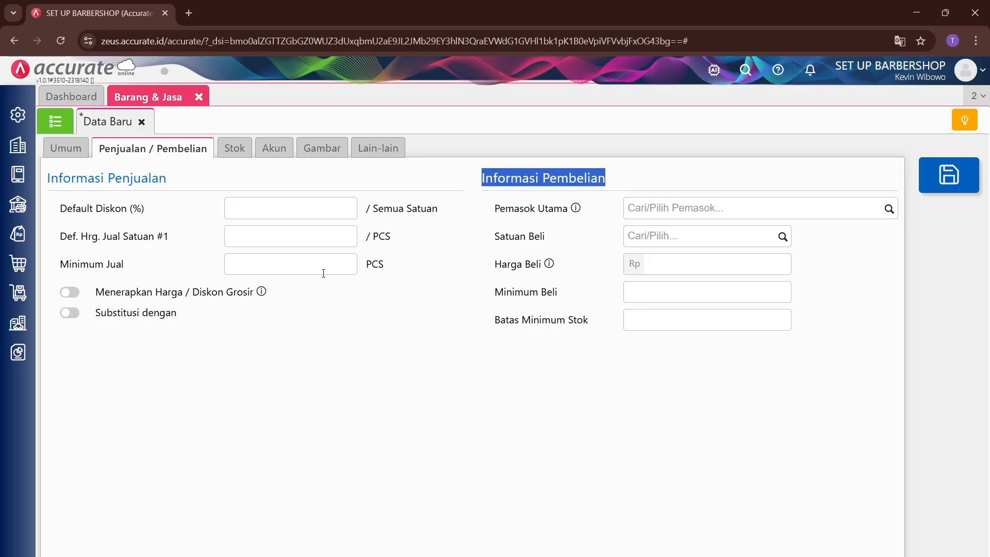
drag(169, 236, 49, 246)
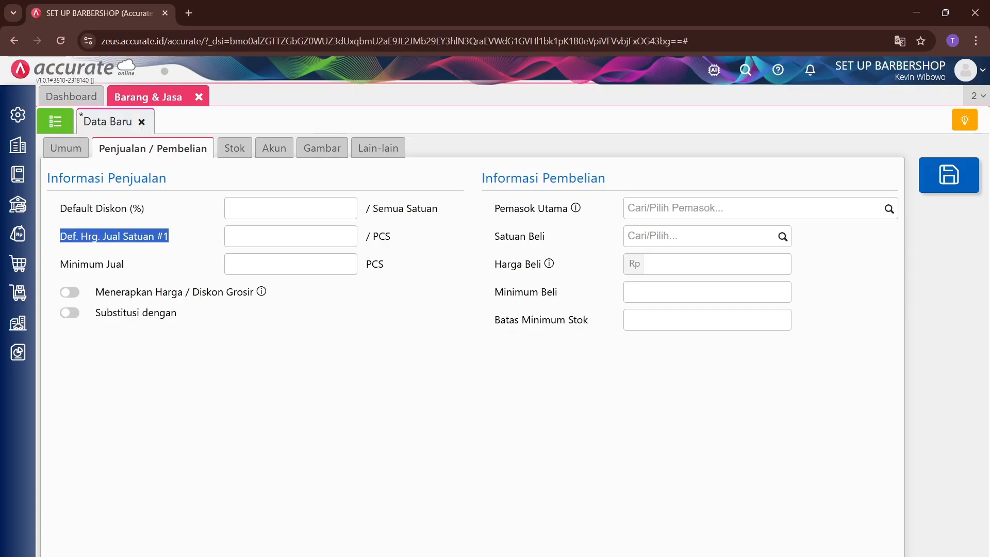
Step: Review the template's purchase, tax and opening-balance columns in Excel, then view the new item's Stok Awal section in Accurate Online
key(alt+Tab)
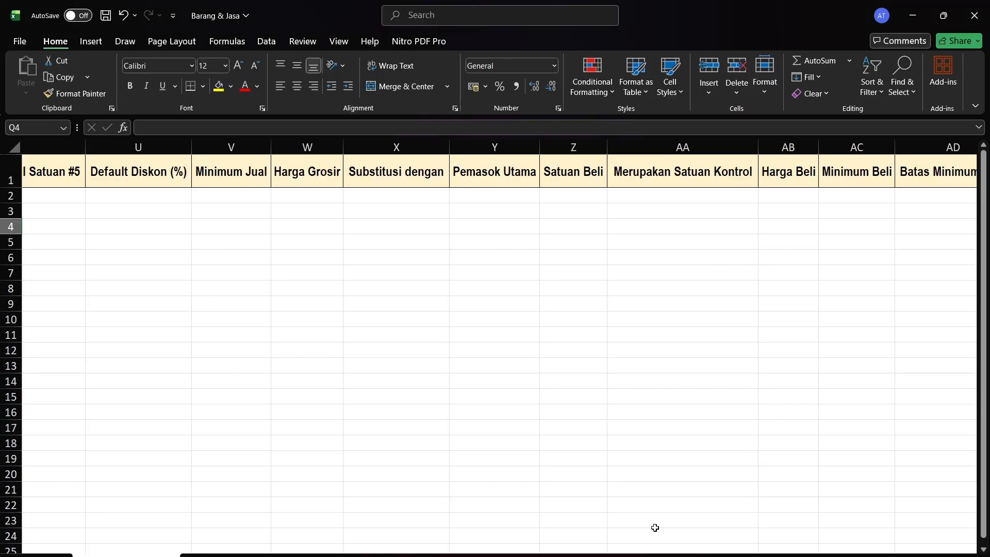
scroll(542, 265, right, 5)
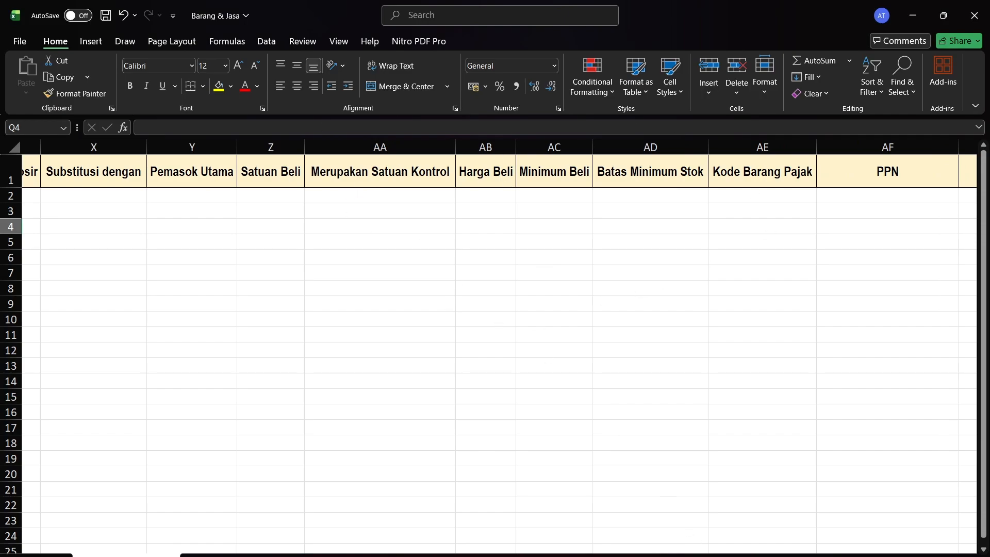
scroll(686, 541, right, 10)
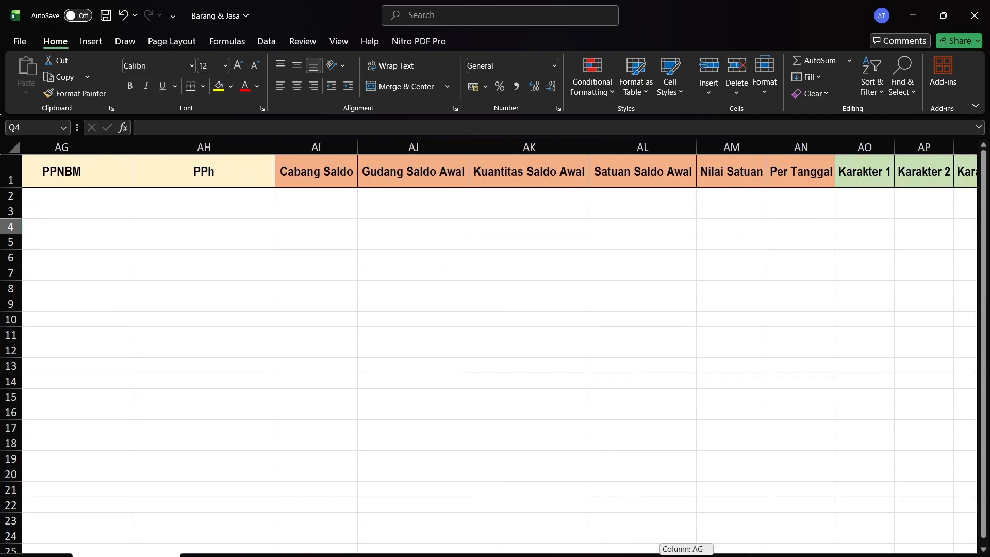
drag(745, 556, 747, 556)
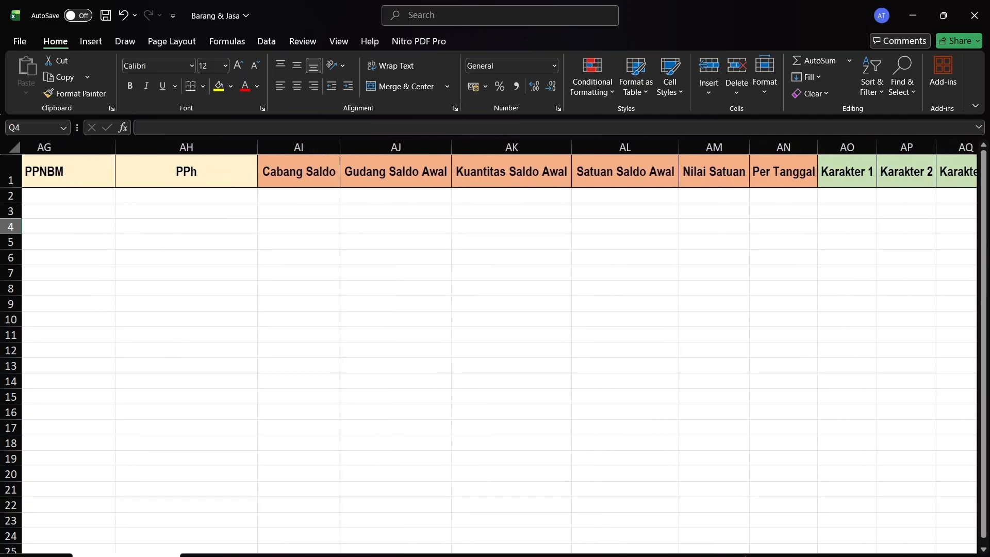
click(318, 230)
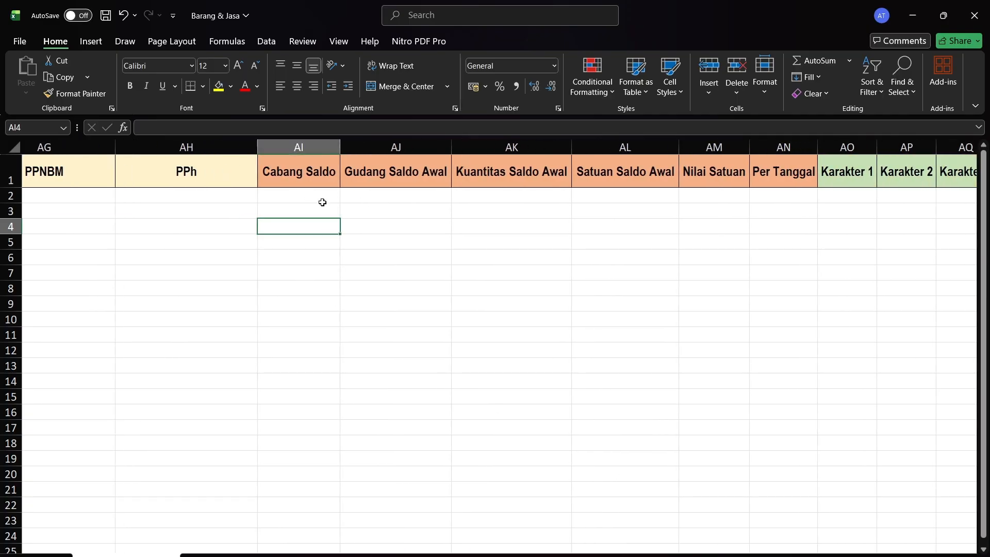
key(alt+Tab)
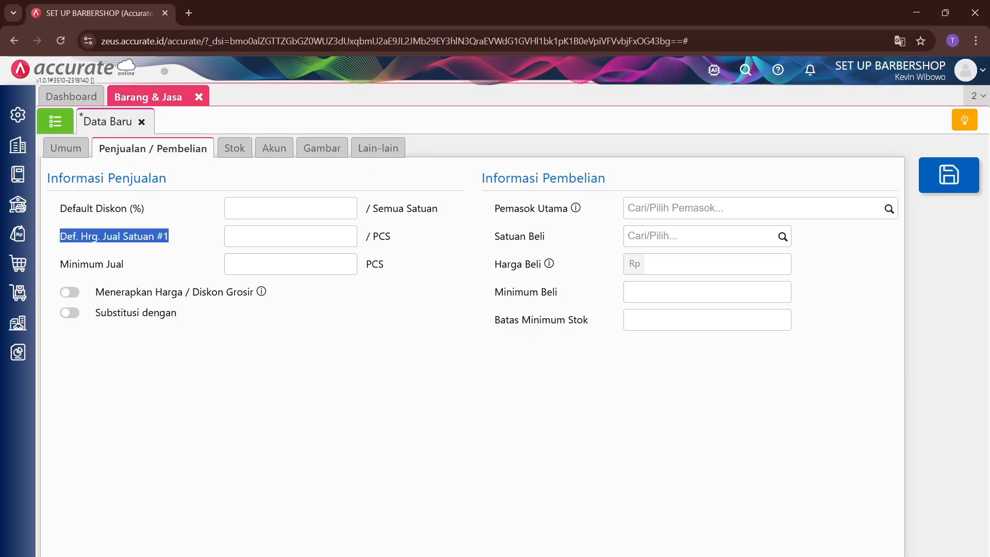
click(232, 148)
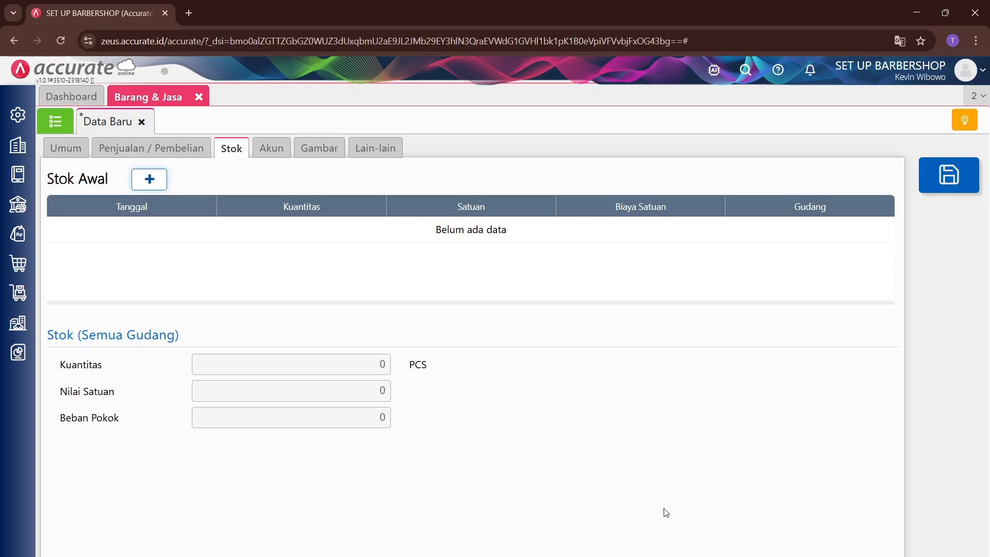
Step: Return to Excel and read the column guide's descriptions for Cabang Saldo, Gudang Saldo Awal and the other opening-balance columns
key(alt+Tab)
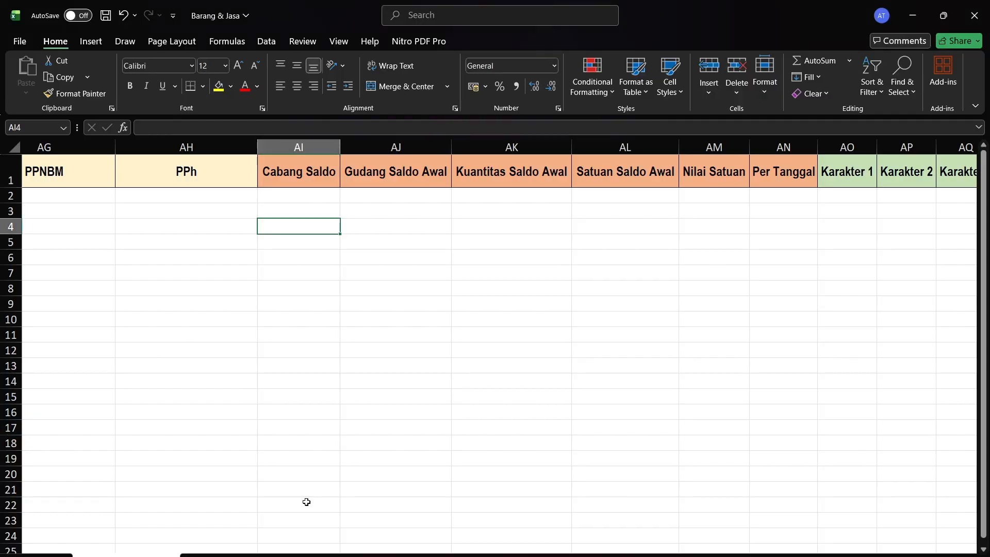
click(227, 556)
scroll(582, 419, down, 3)
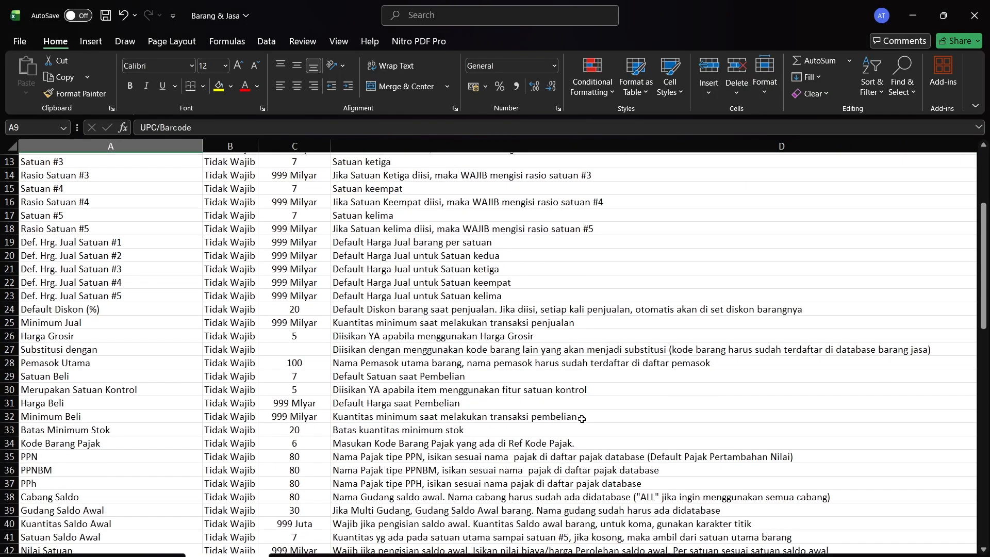
scroll(77, 449, down, 1)
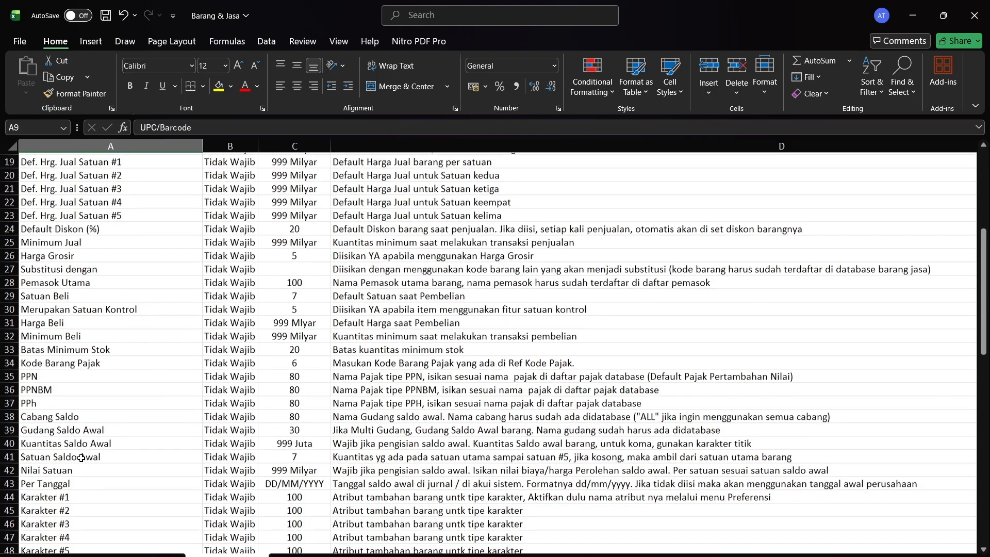
click(46, 432)
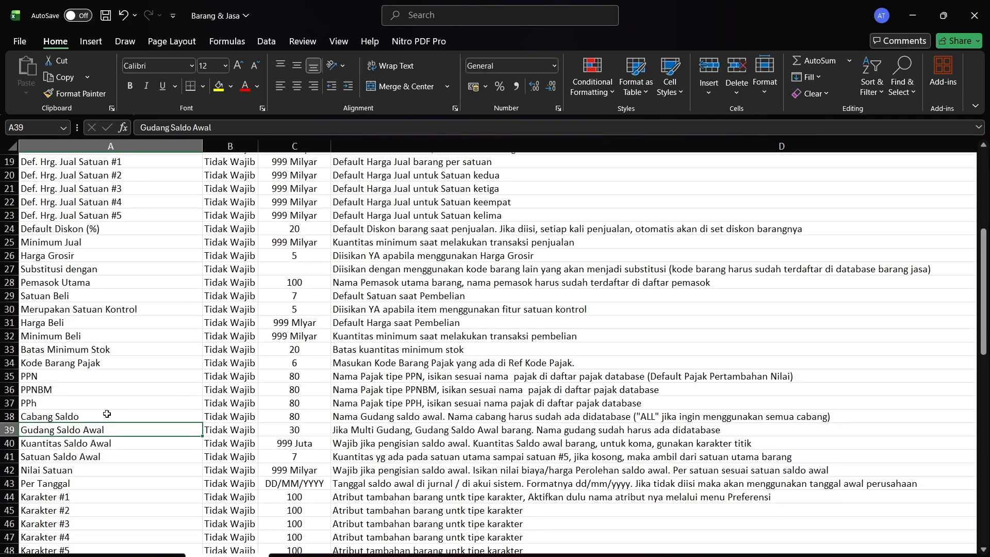
click(75, 416)
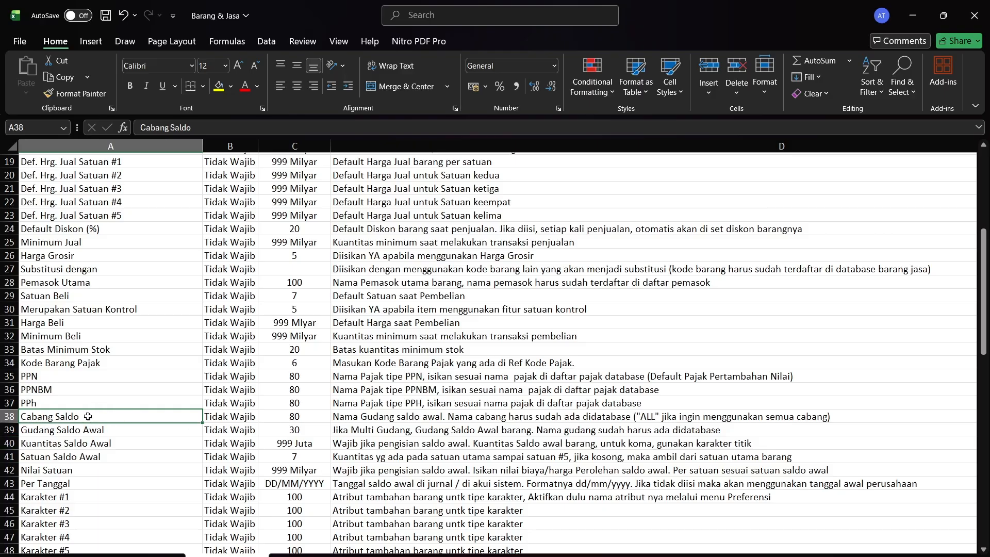
click(70, 429)
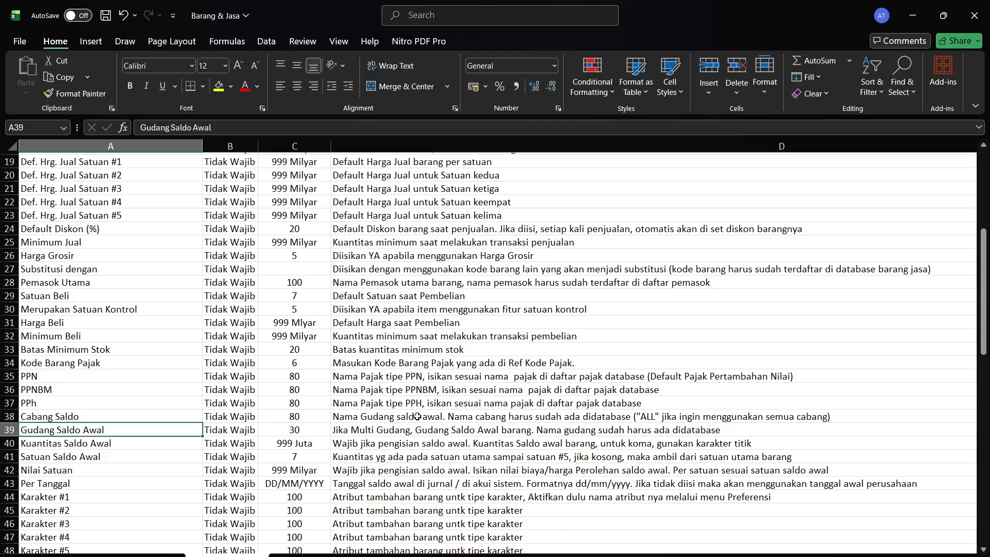
click(360, 431)
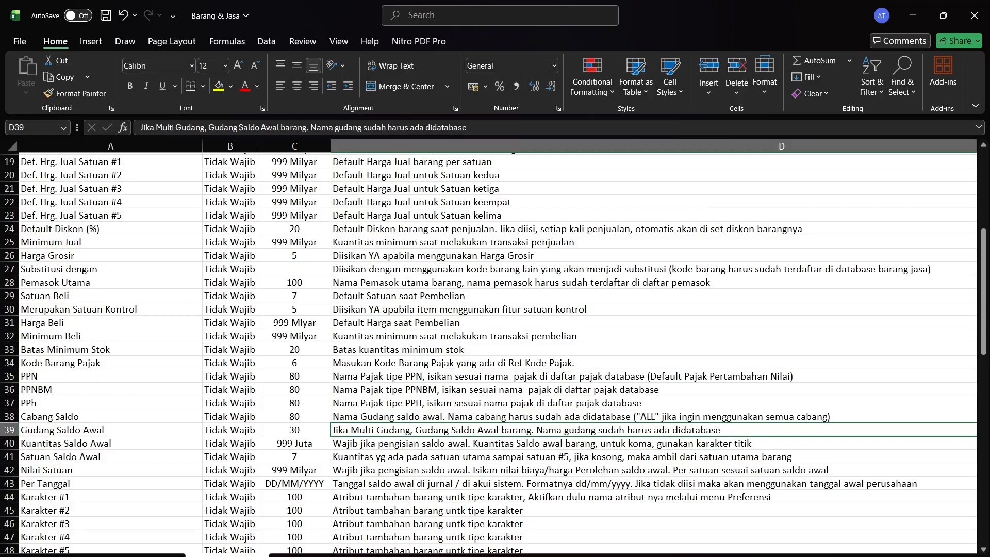
scroll(671, 169, up, 6)
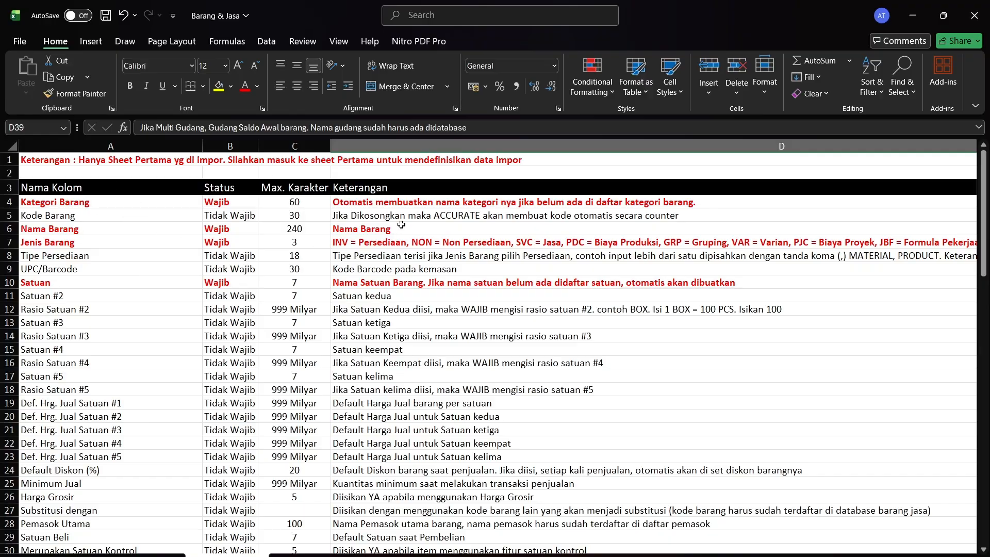
drag(985, 211, 986, 329)
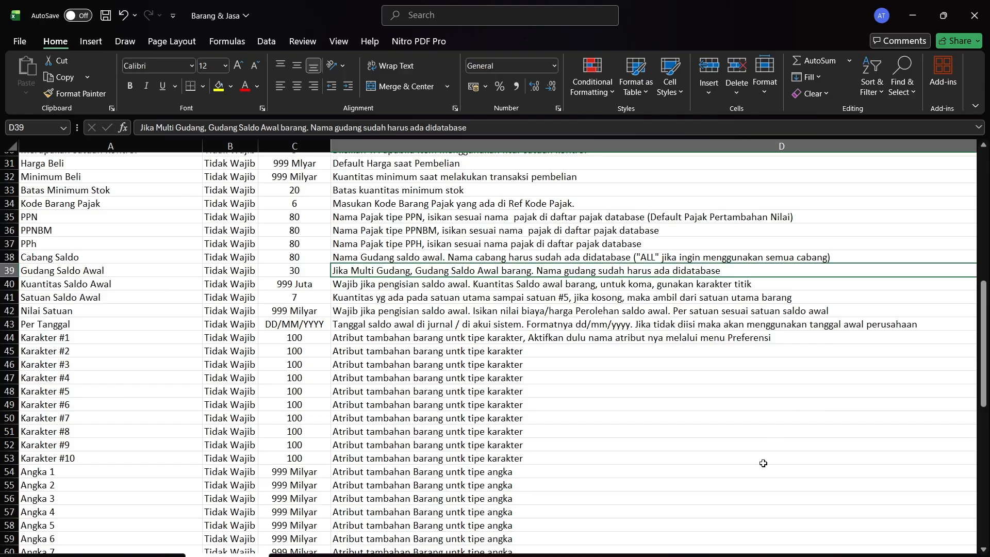
Step: Switch to Accurate Online, open the Gudang module under Persediaan and display the list of existing warehouses
key(alt+Tab)
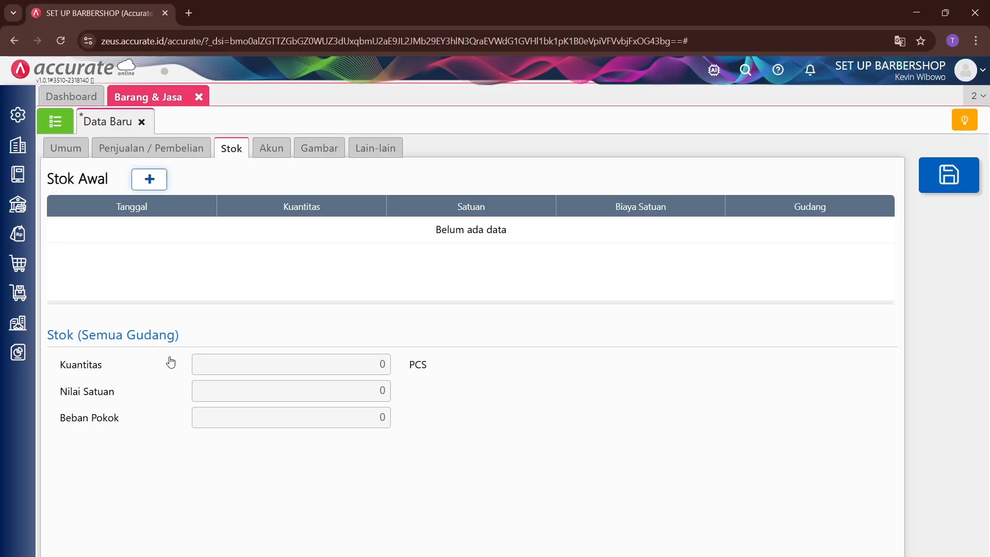
click(18, 296)
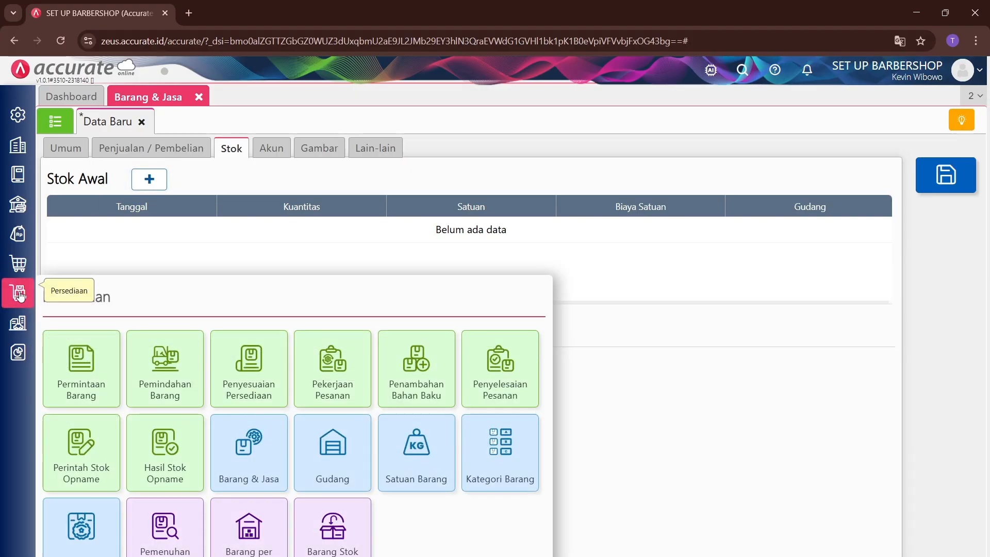
click(332, 449)
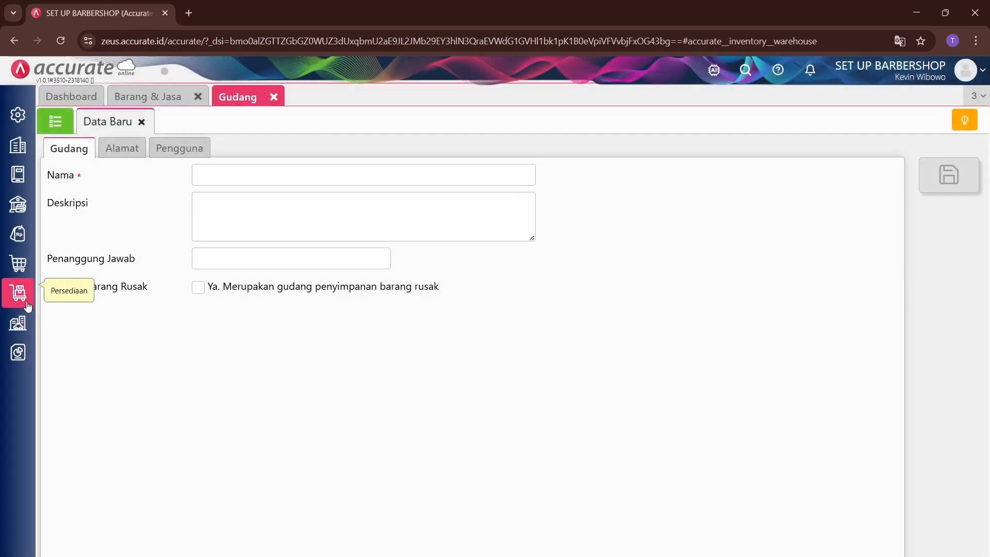
click(27, 306)
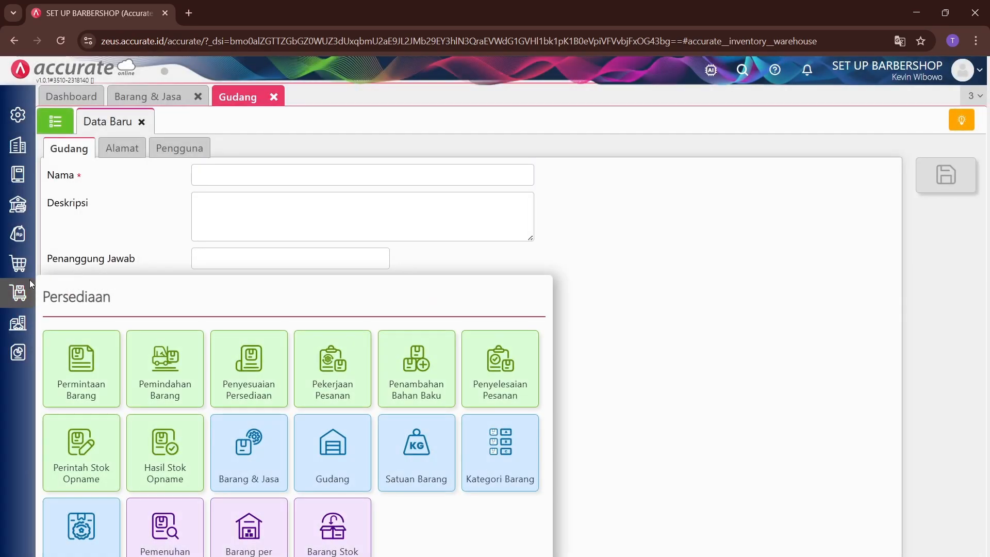
click(718, 418)
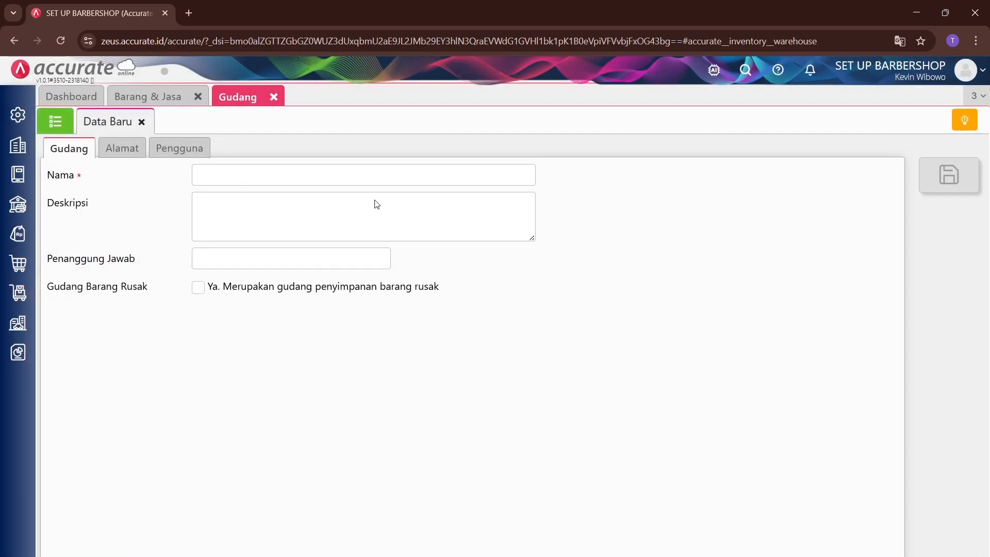
click(55, 121)
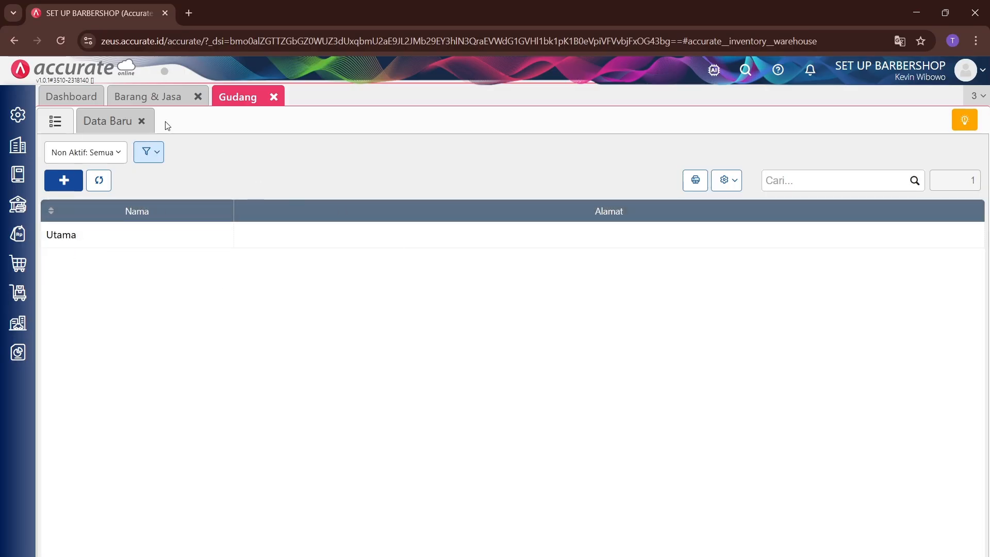
Step: Create and save a new warehouse named Bekasi
click(106, 118)
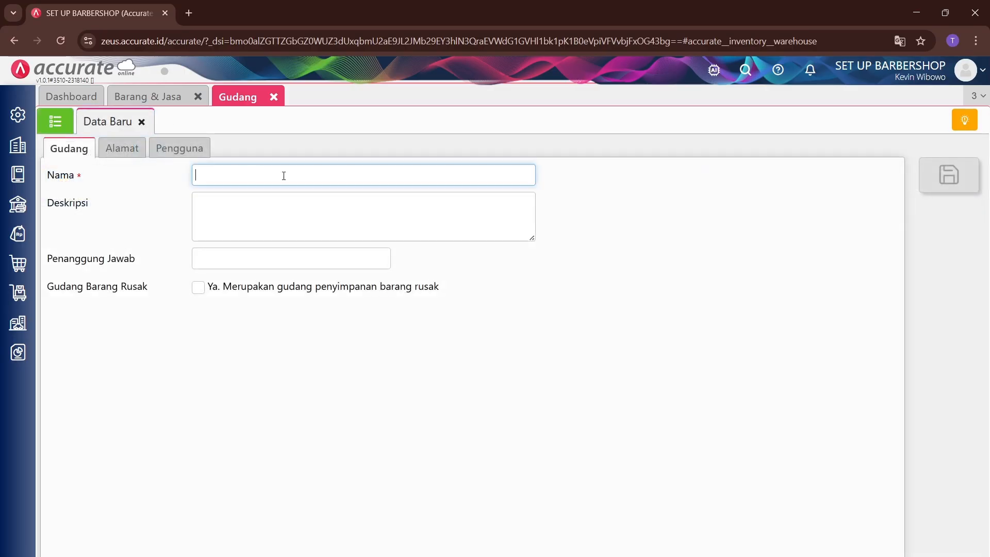
text(Bekasi)
key(ctrl+s)
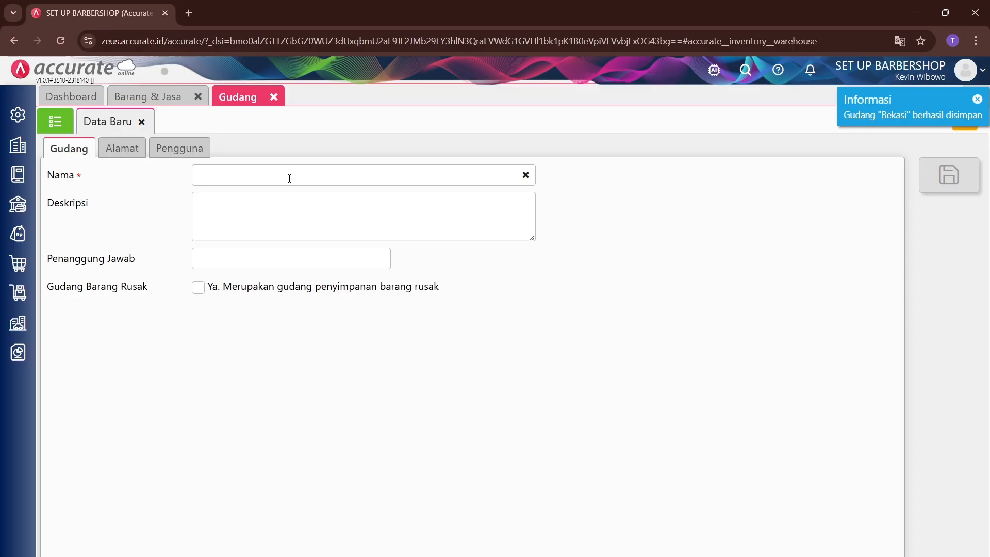
Step: Create and save a new warehouse named Jakarta, then display the warehouse list
click(287, 177)
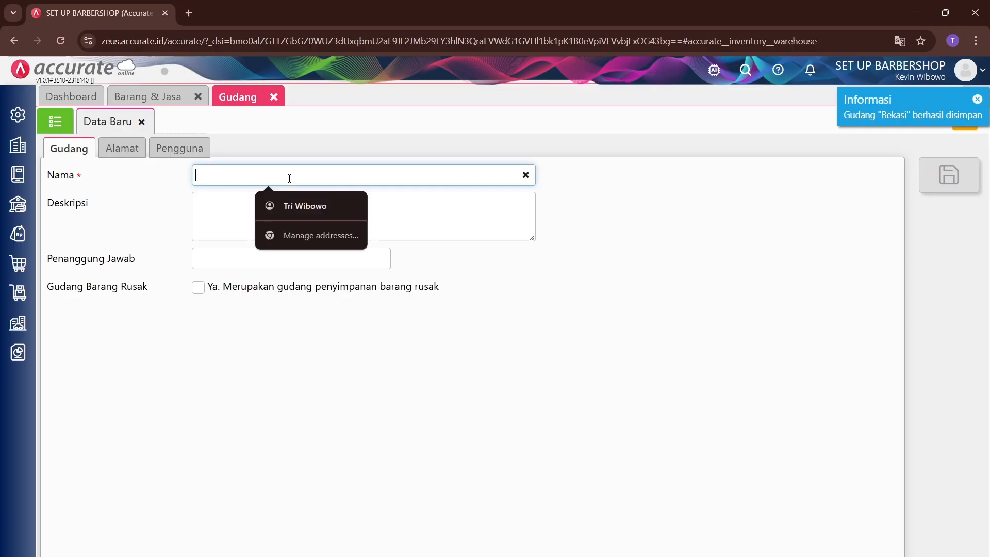
text(Jakarta)
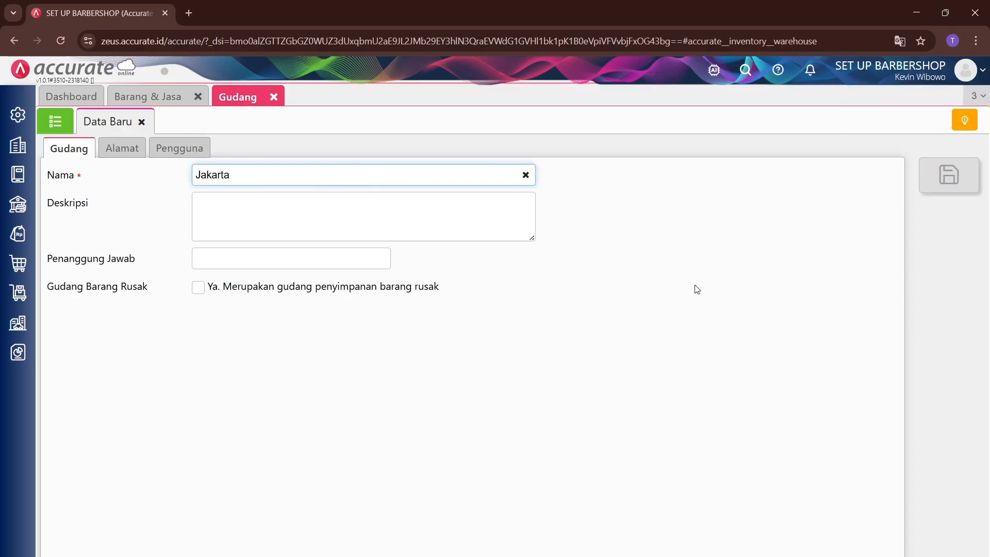
key(ctrl+s)
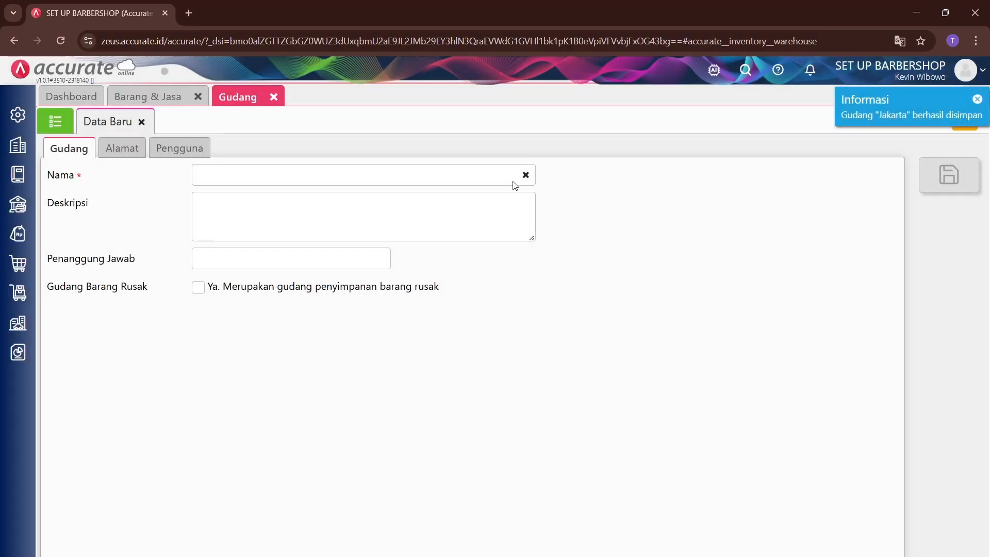
click(54, 124)
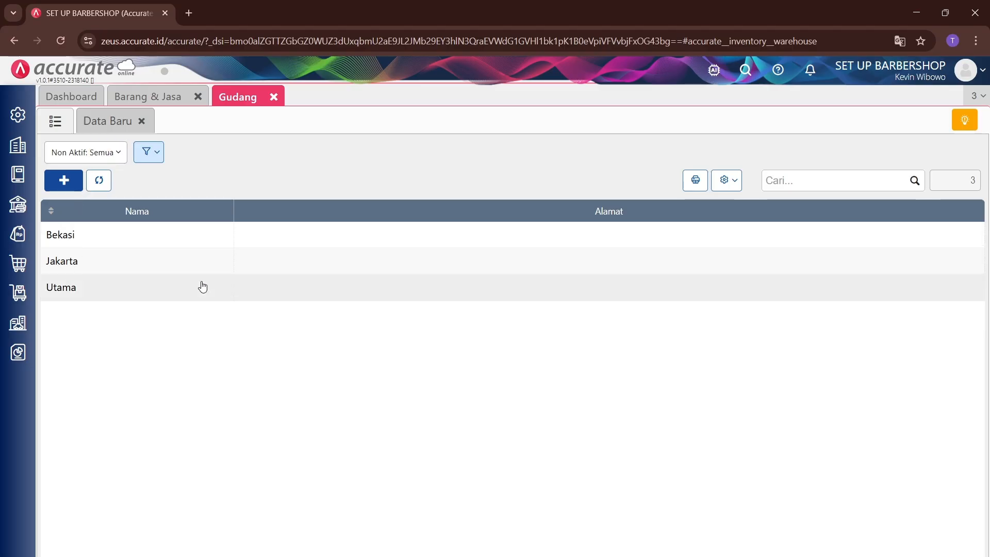
Step: Switch to Excel and enter Bekasi under Gudang Saldo Awal in row 4, checking the name against Accurate Online's warehouse list
key(alt+Tab)
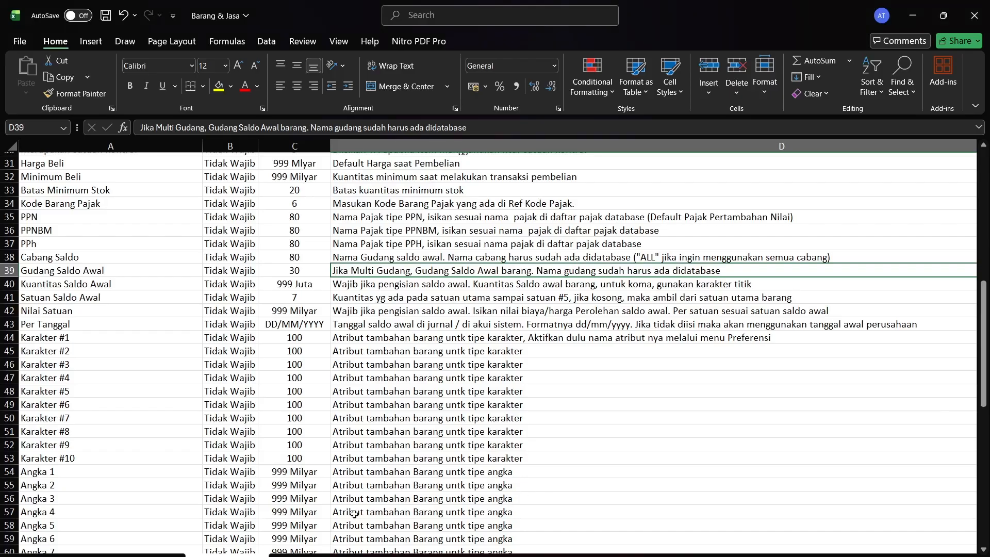
click(127, 555)
drag(722, 556, 699, 556)
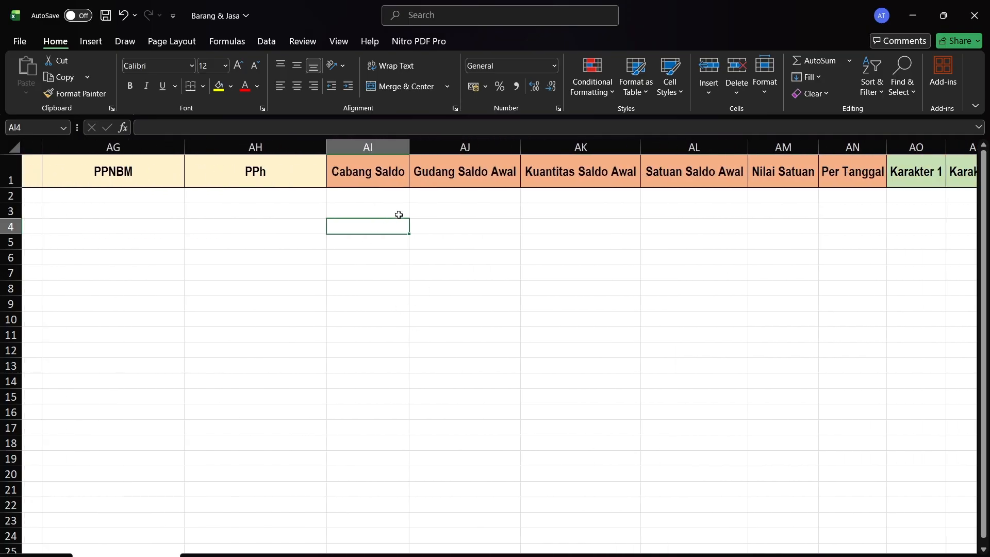
click(465, 233)
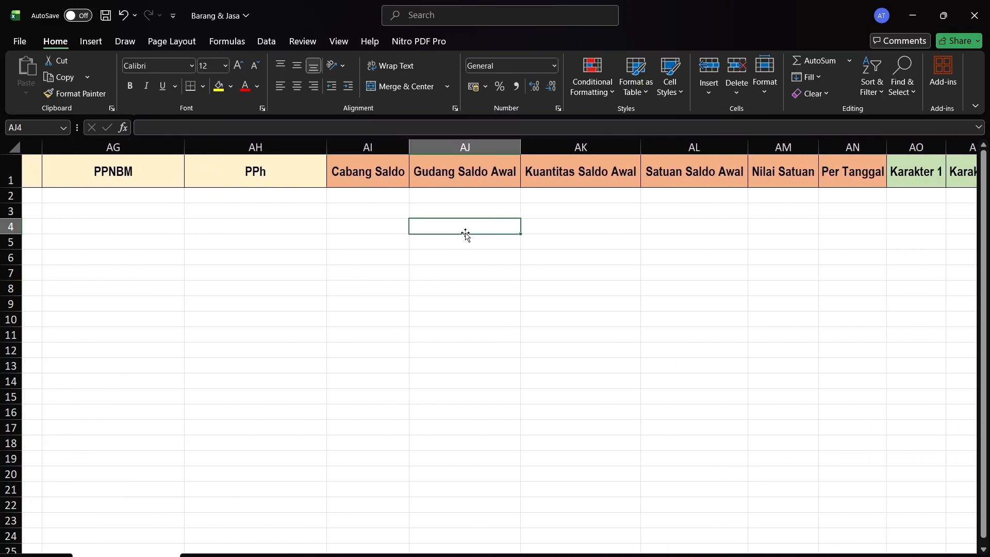
text(Bekai)
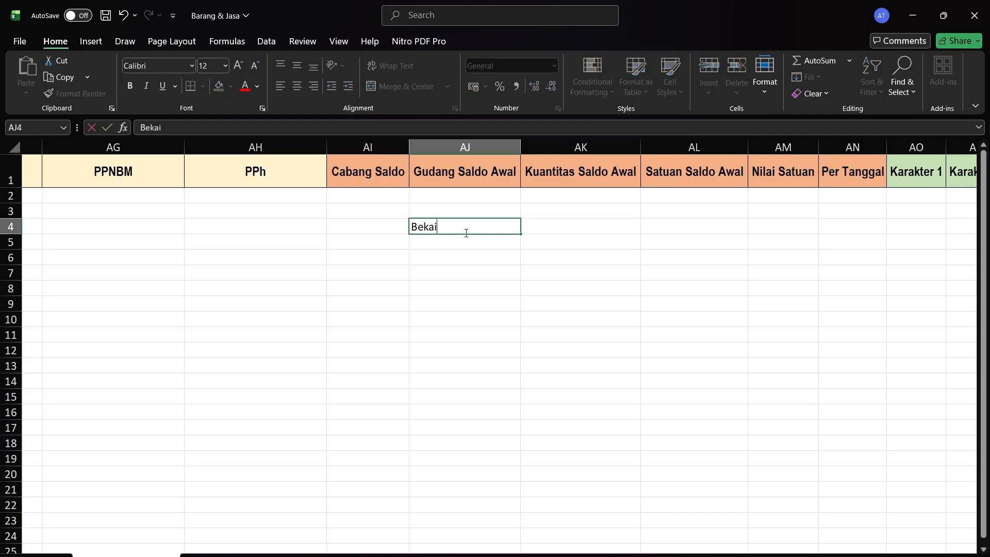
text(si)
click(627, 556)
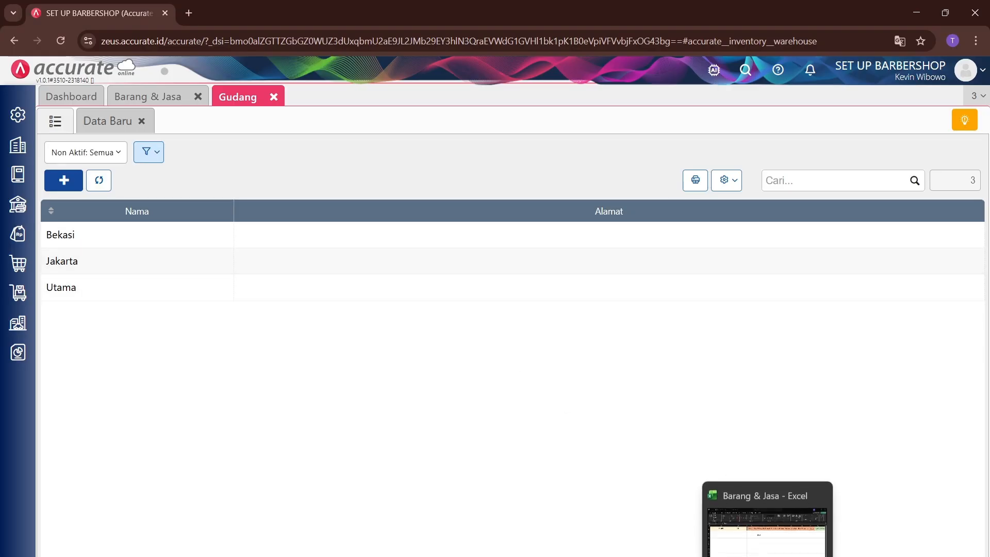
click(768, 556)
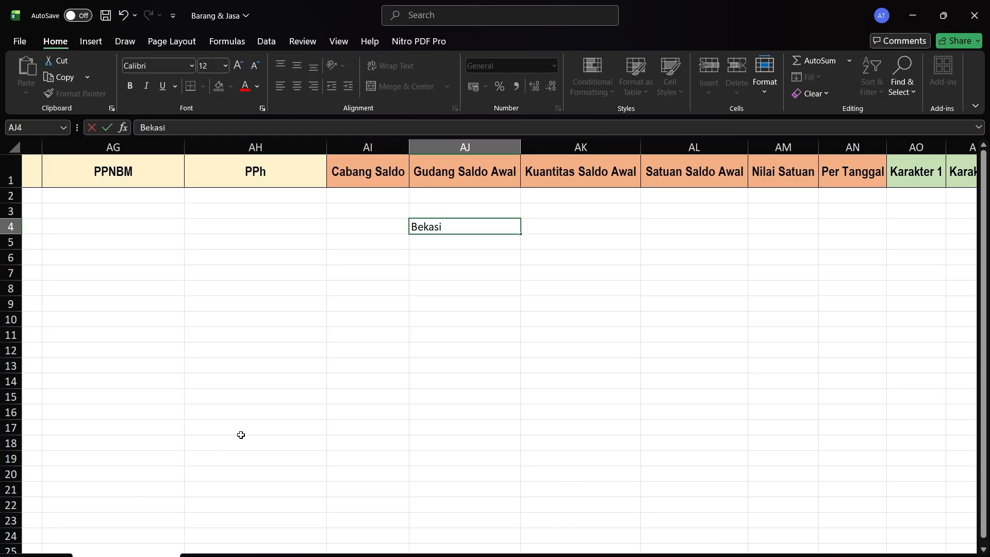
Step: Enter 25 under Kuantitas Saldo Awal and Pcs under Satuan Saldo Awal in row 4
click(590, 230)
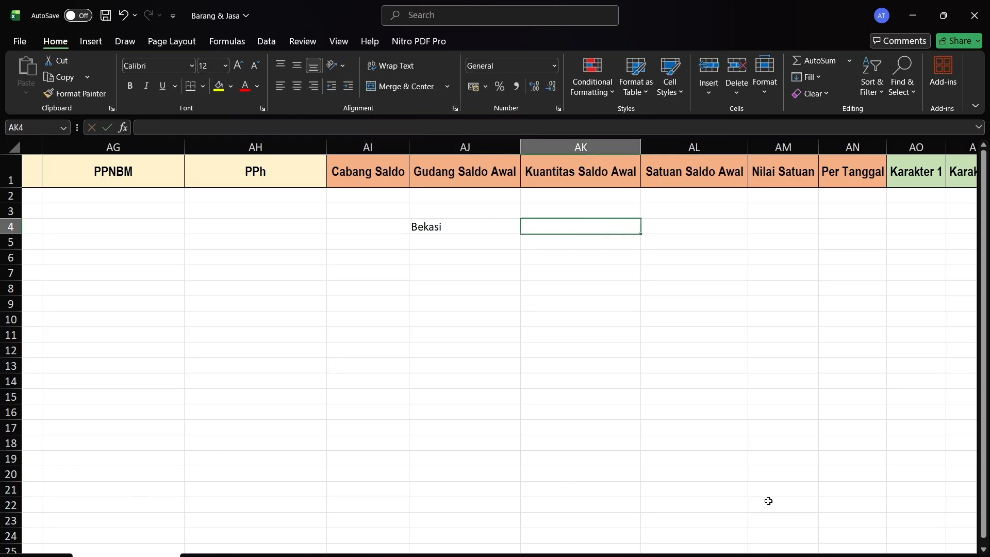
mouse_move(733, 556)
mouse_down()
mouse_move(746, 556)
mouse_move(737, 556)
mouse_up()
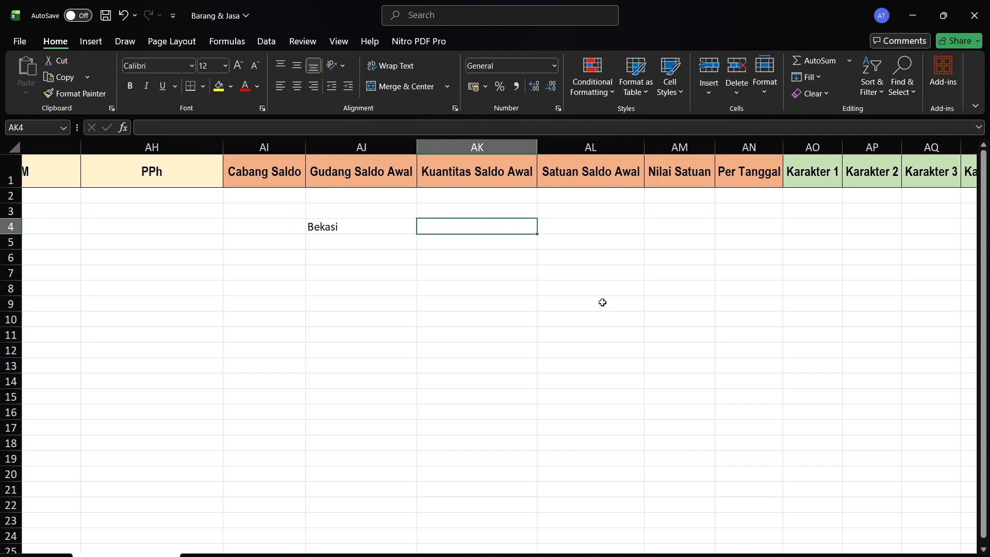
text(23)
key(BackSpace)
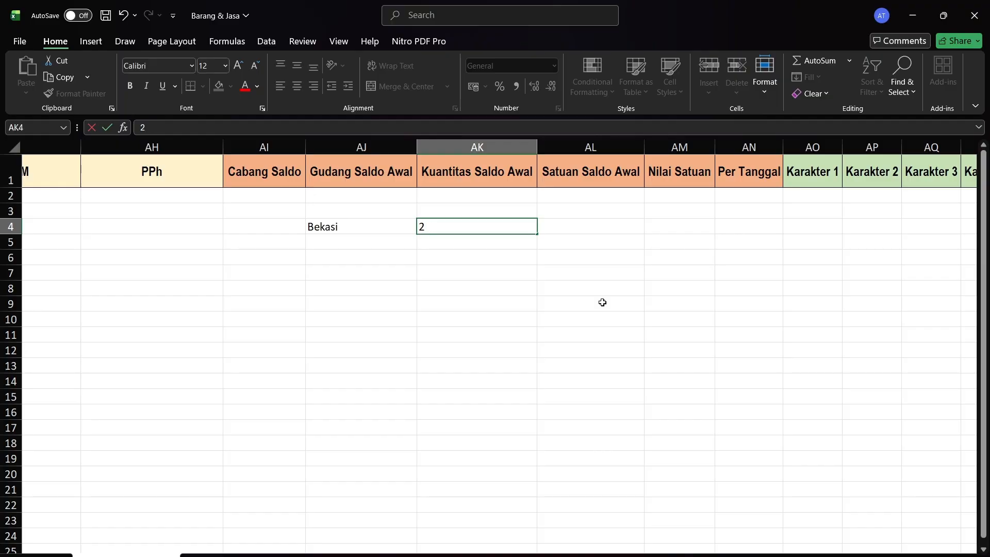
click(579, 224)
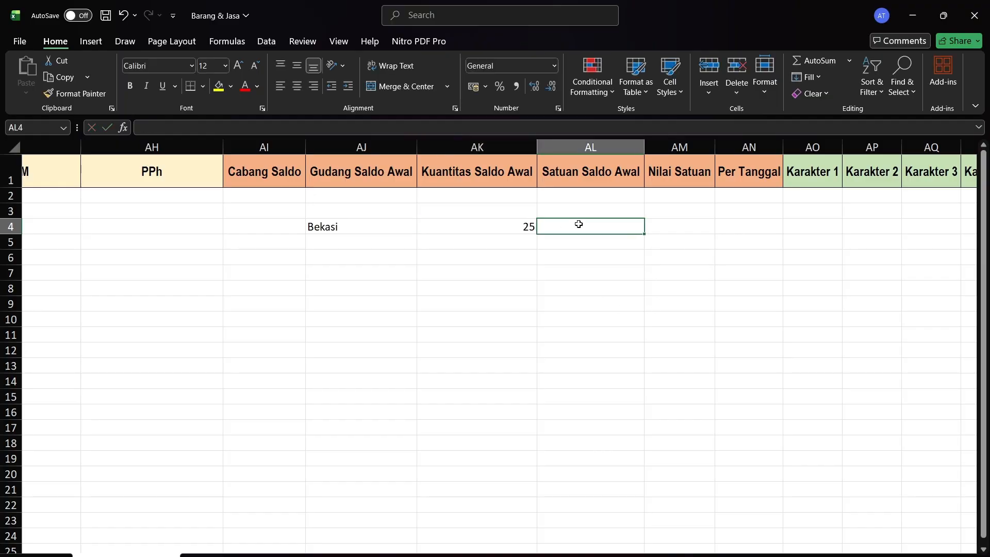
mouse_move(738, 556)
mouse_down()
mouse_move(622, 556)
mouse_move(774, 556)
mouse_move(741, 556)
mouse_up()
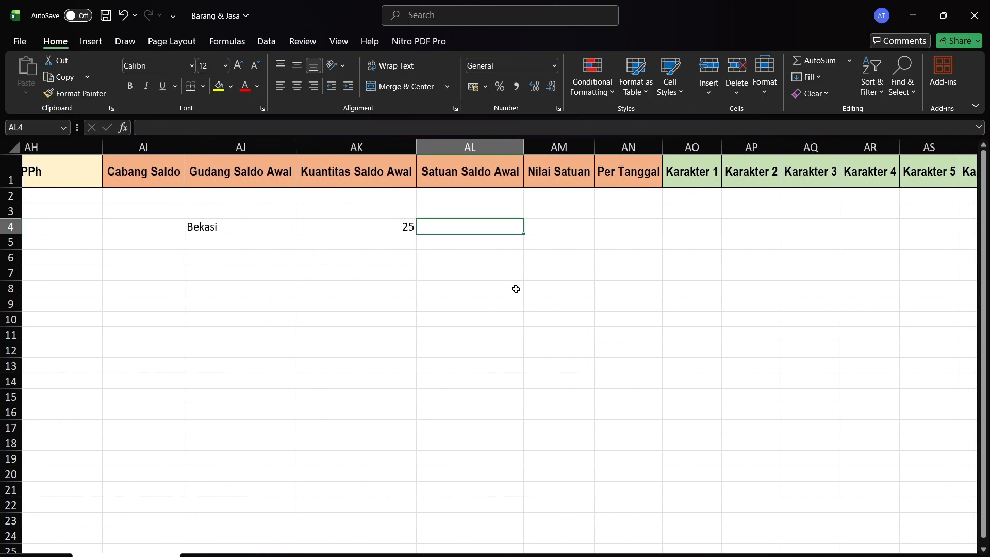
text(Pcs)
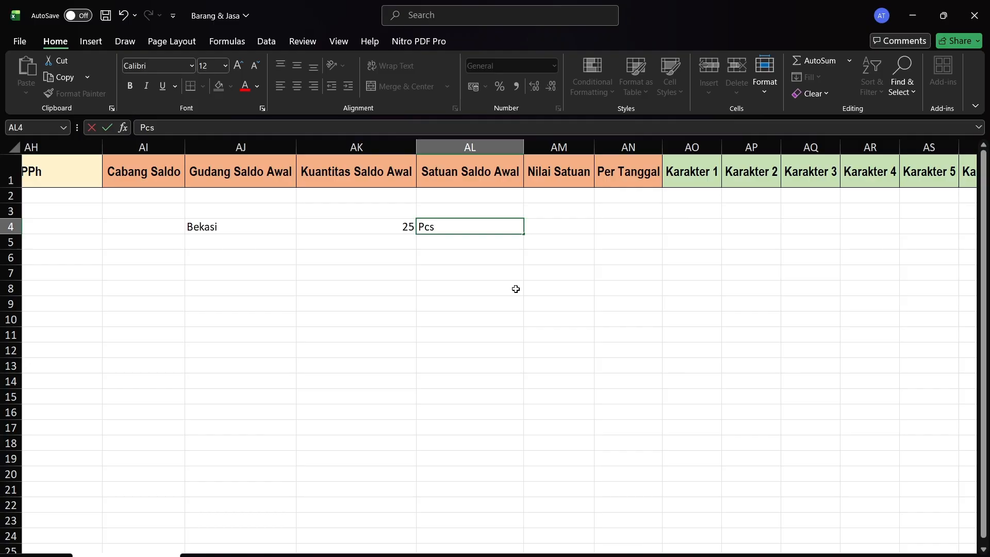
key(Tab)
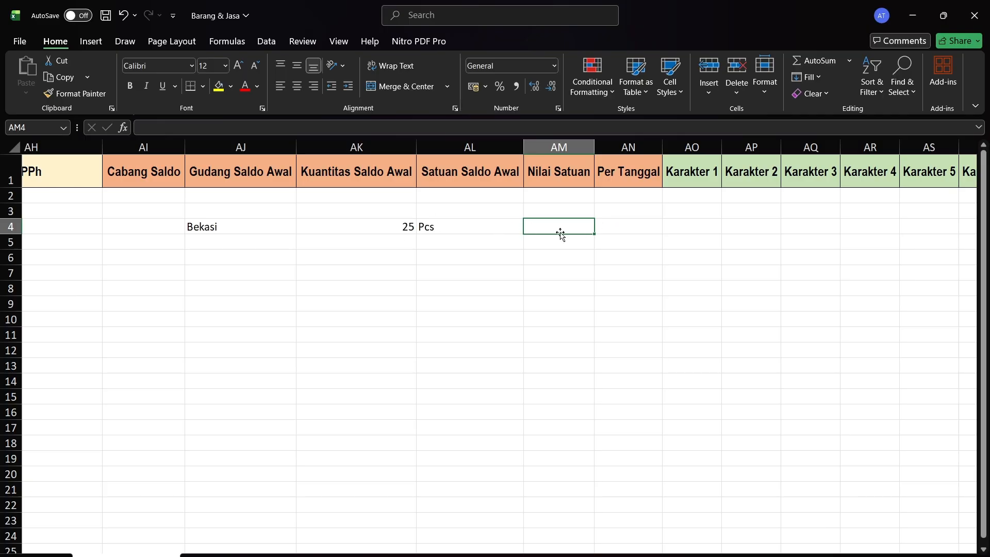
Step: Enter 10000 as the Nilai Satuan in row 4
text(10)
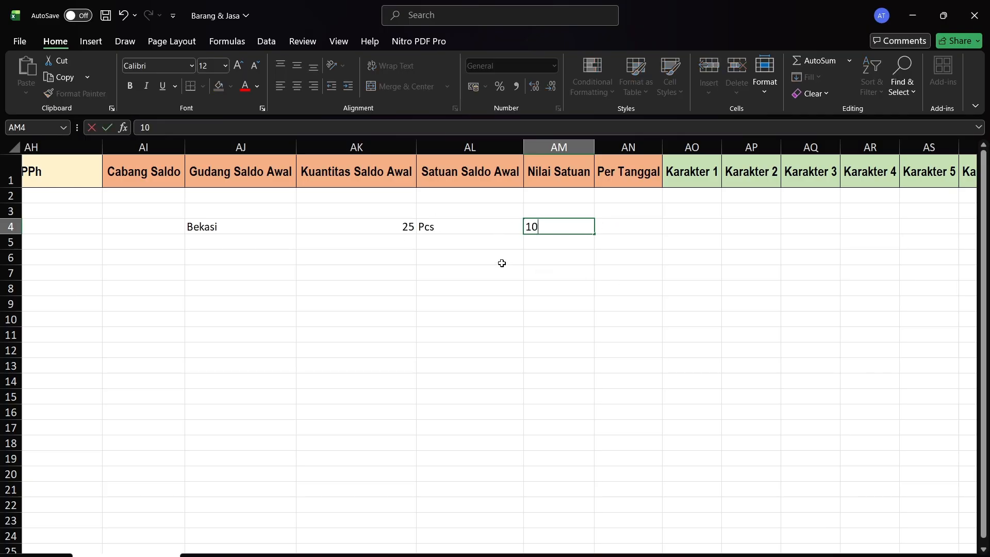
text(000)
key(Return)
key(Up)
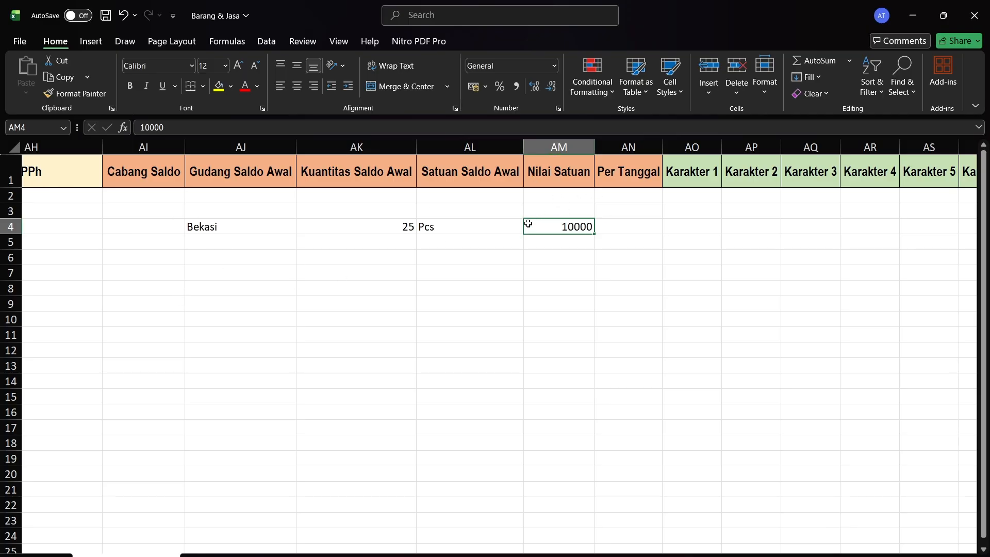
Step: Consult the column guide for the remaining column descriptions, then enter 01/08/2025 under Per Tanggal in row 4 of the template
click(642, 223)
click(227, 556)
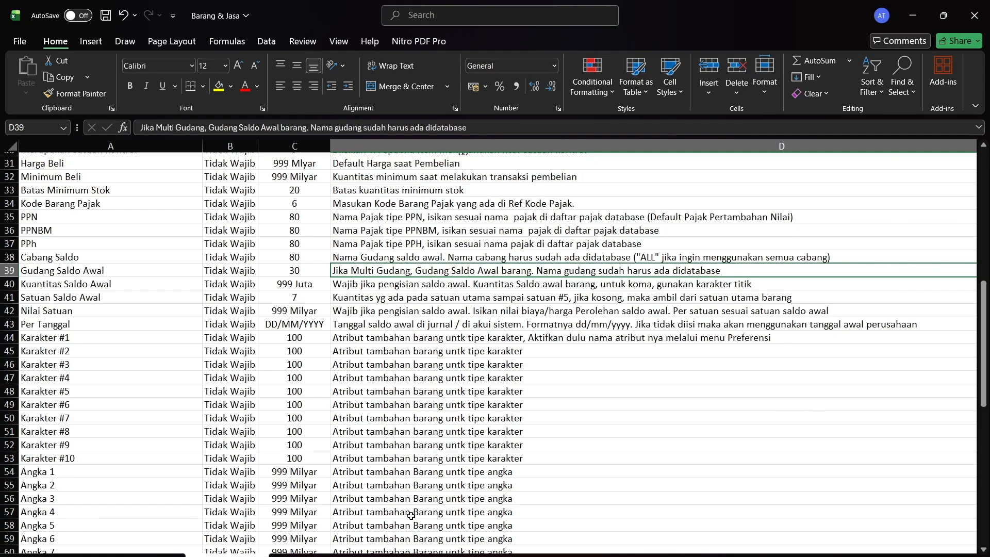
drag(984, 330, 988, 454)
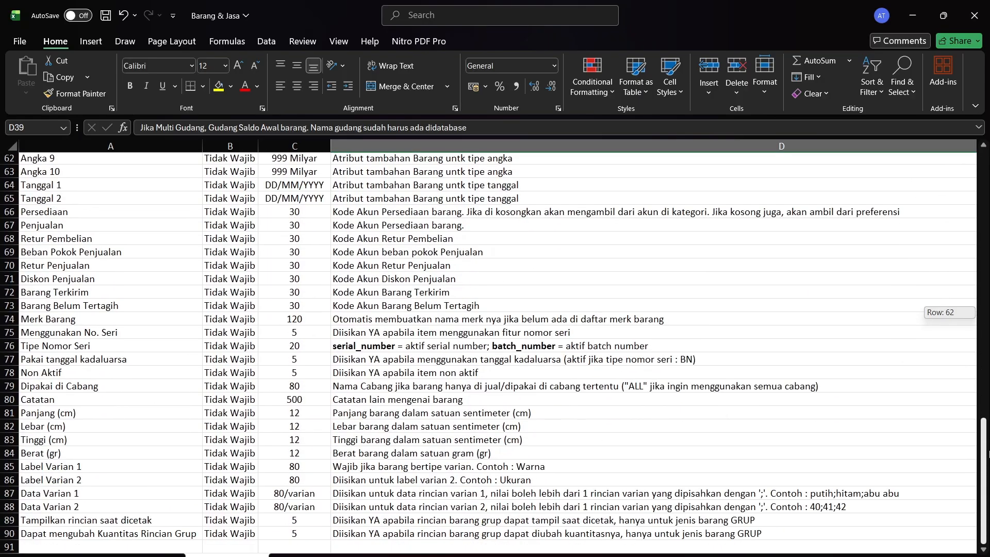
drag(988, 454, 988, 435)
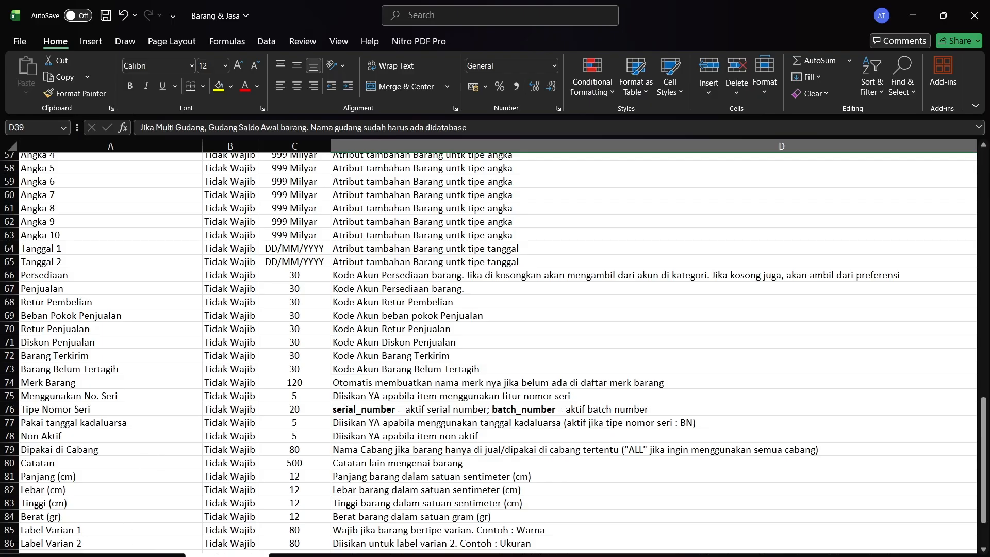
click(126, 556)
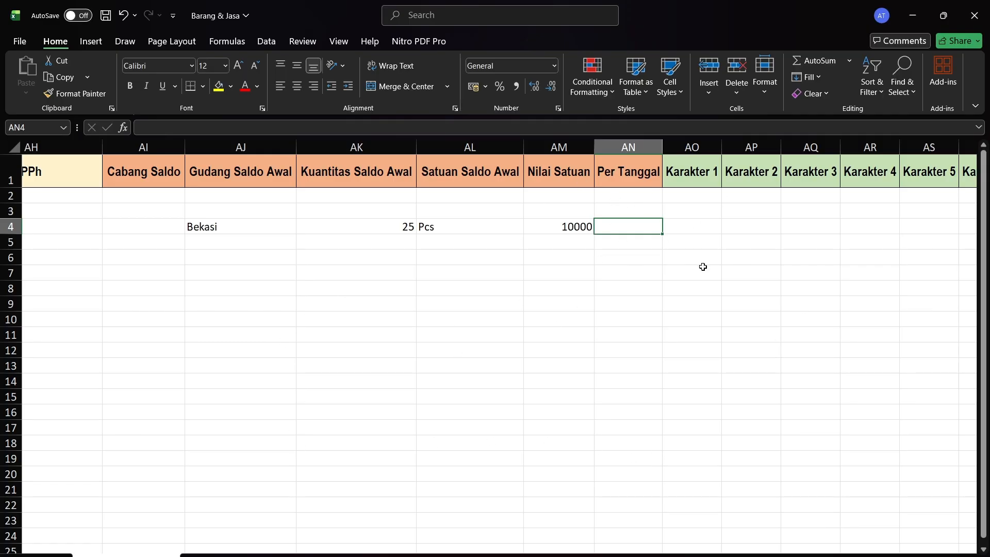
text(01)
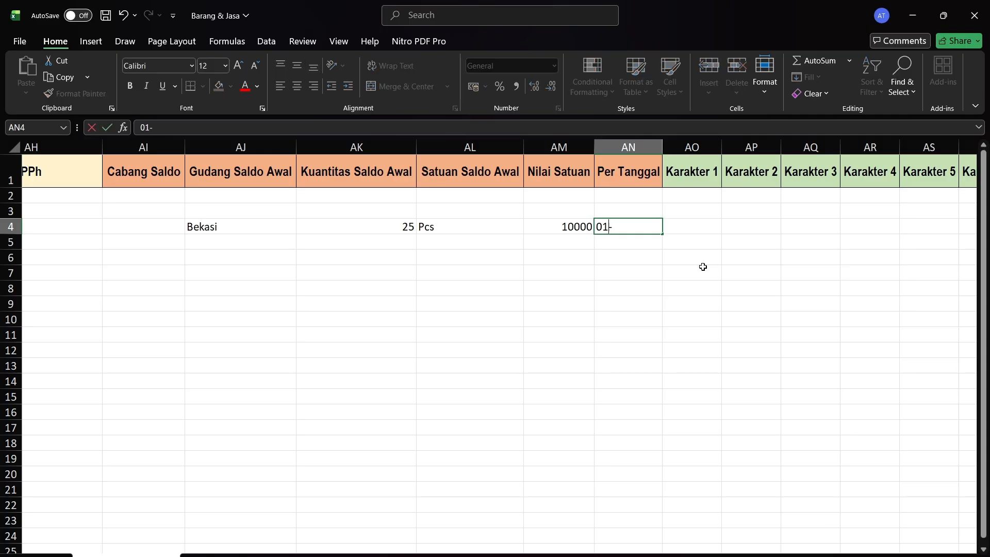
text(/08/2025)
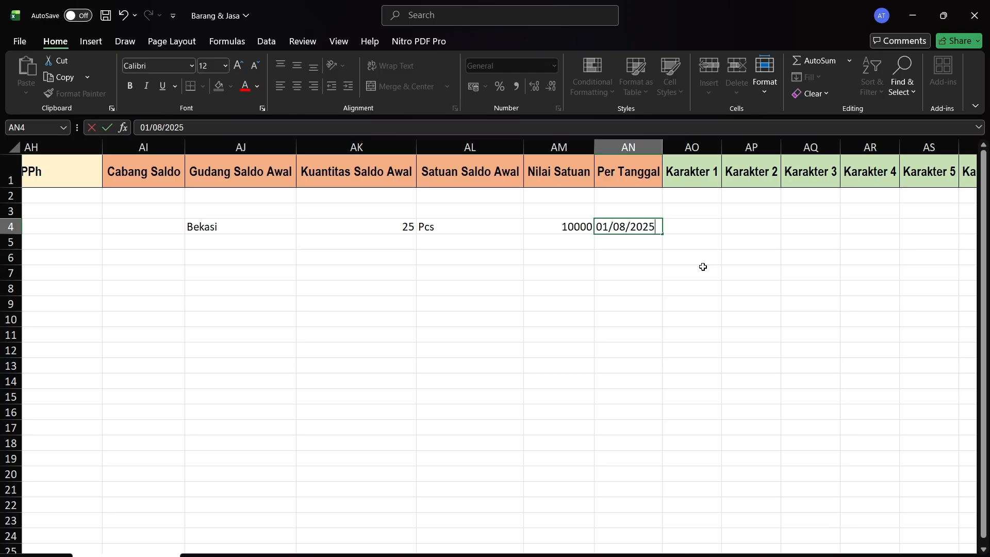
key(Tab)
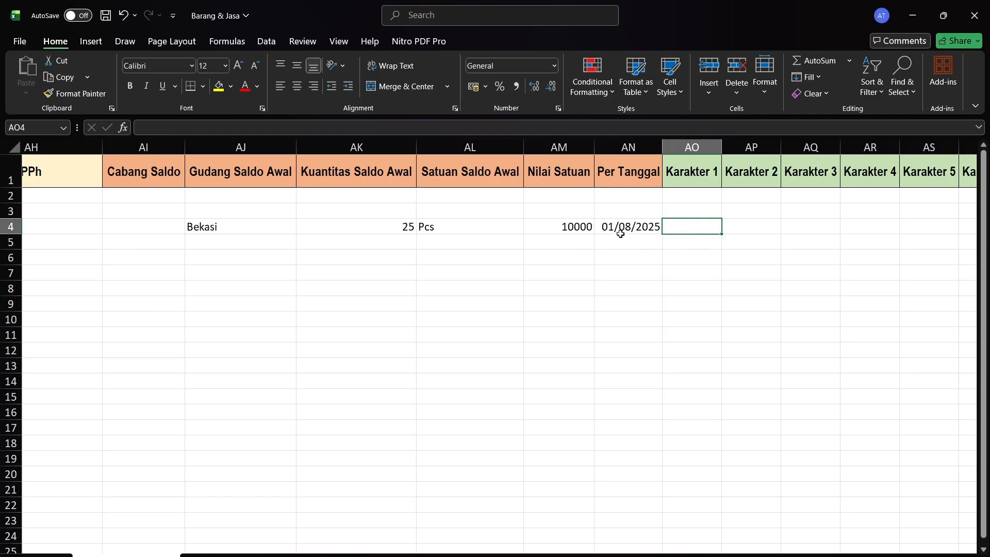
Step: Review the template's Karakter, Angka and Tanggal columns, then switch to Accurate Online and open the Atribut Tambahan settings in Preferensi
drag(734, 554, 737, 554)
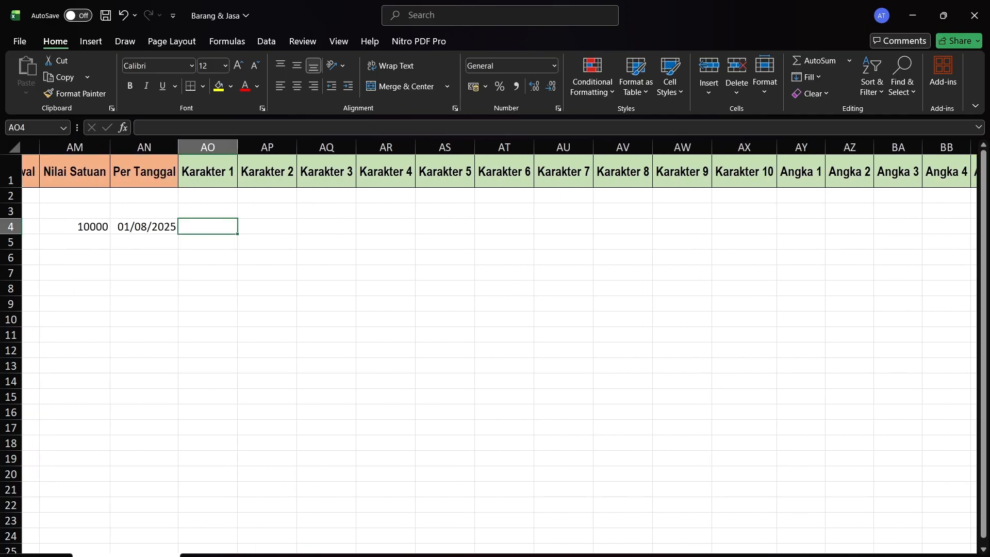
scroll(802, 182, right, 5)
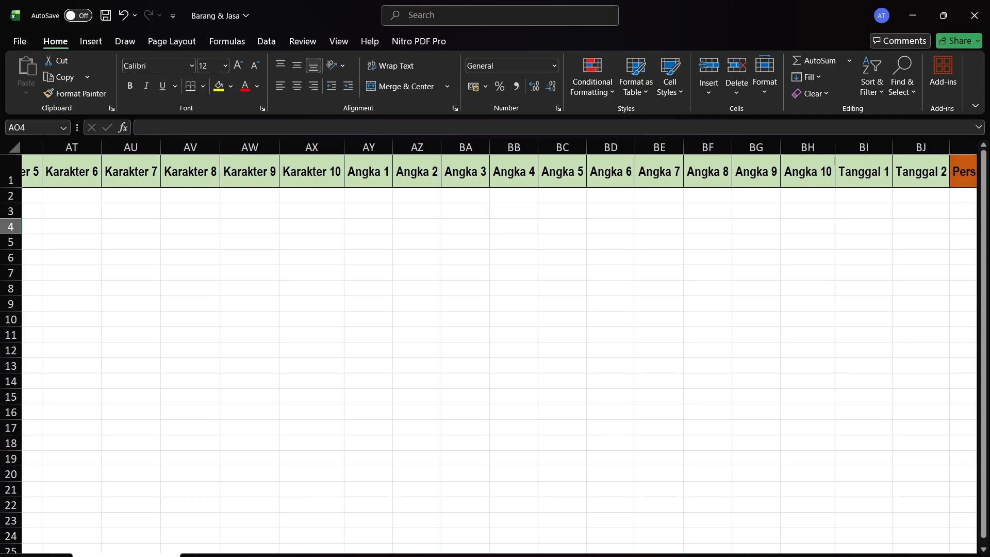
key(alt+Tab)
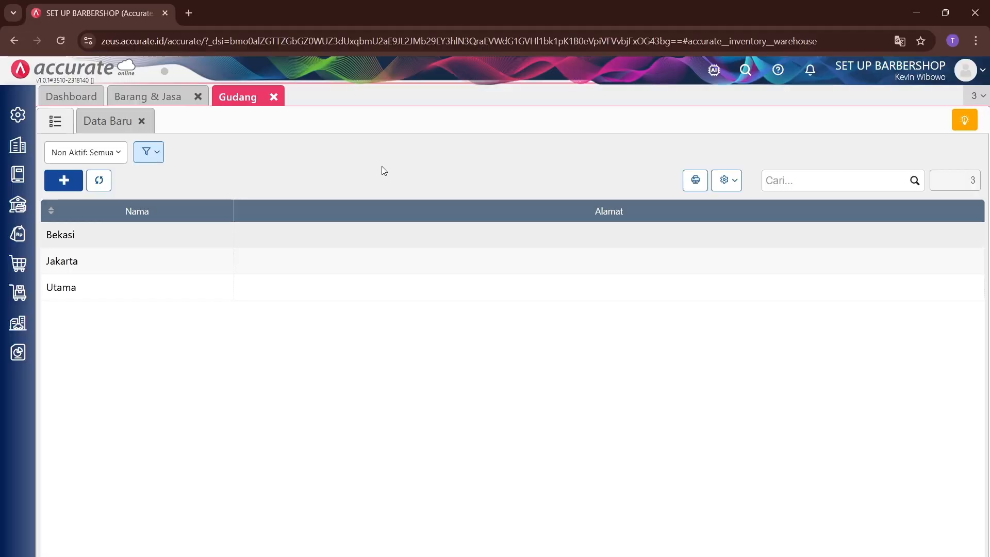
click(15, 114)
click(79, 223)
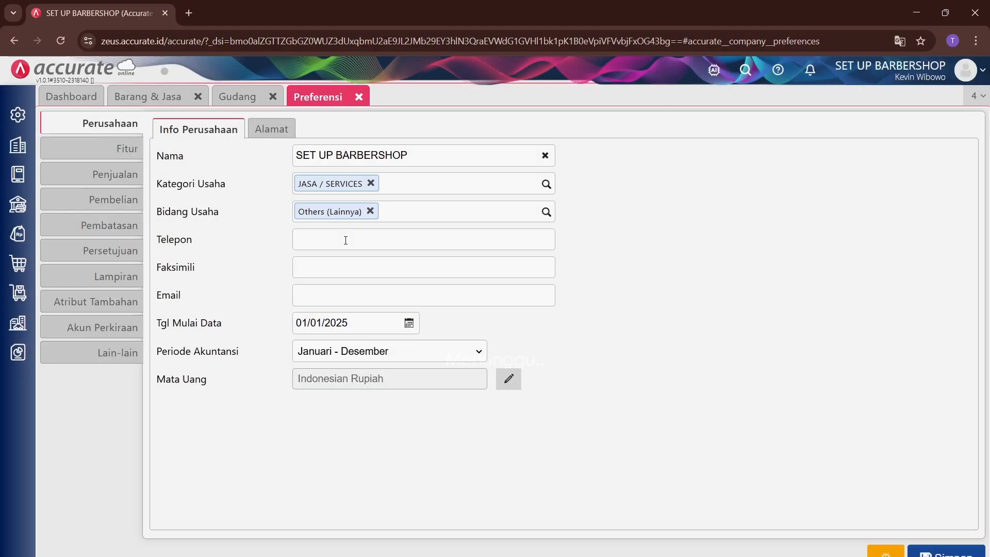
click(76, 301)
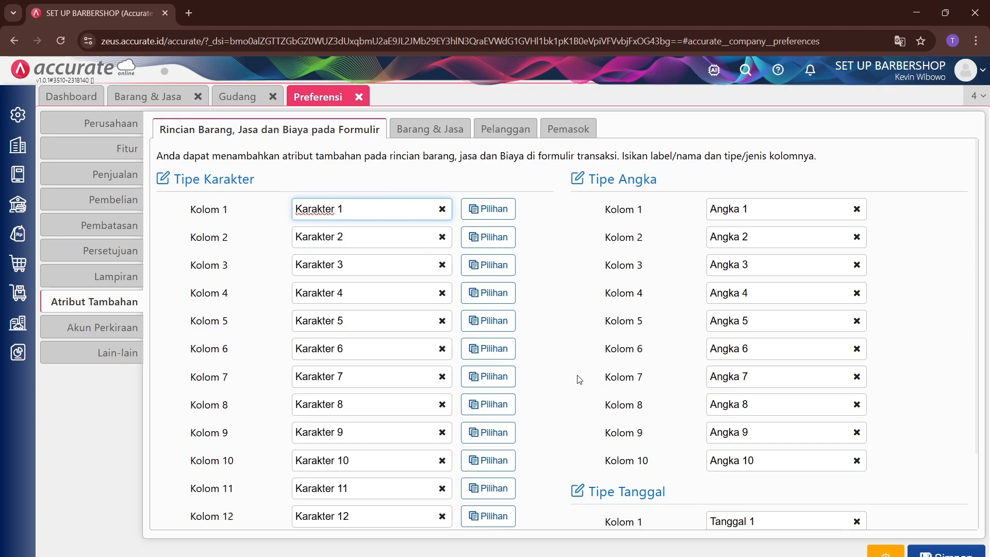
scroll(580, 376, down, 2)
Step: View the new item's Umum section, then return to Preferensi and display the additional attributes for Barang & Jasa
click(148, 97)
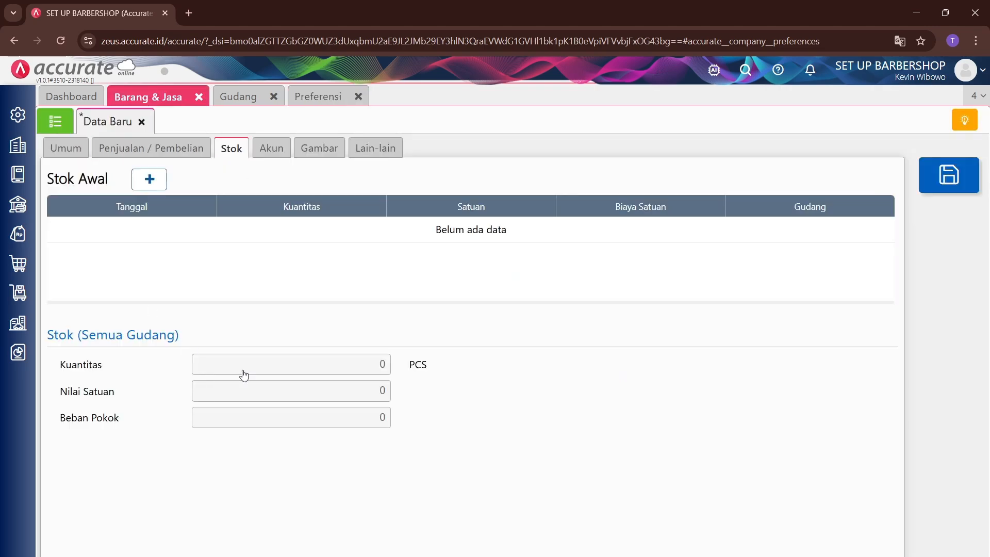
click(66, 148)
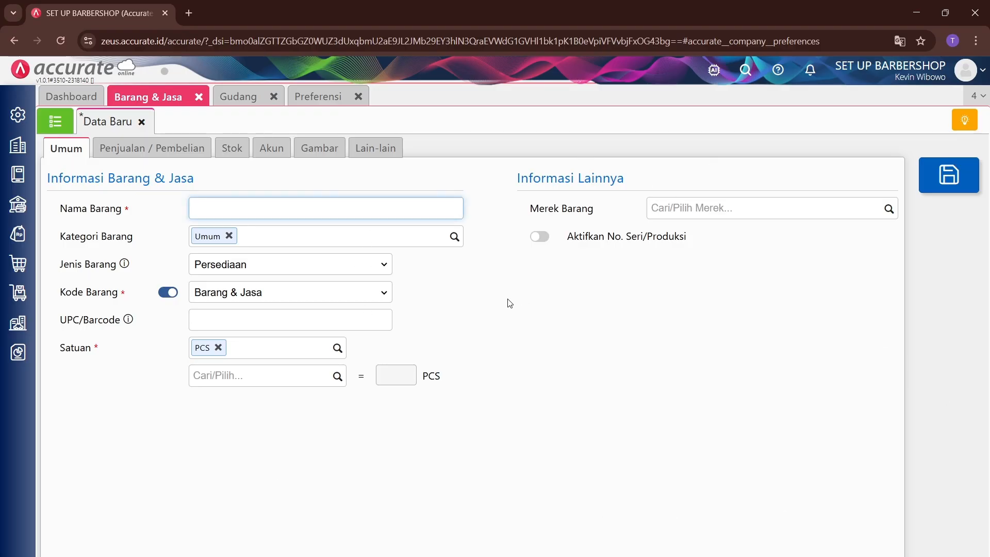
click(324, 96)
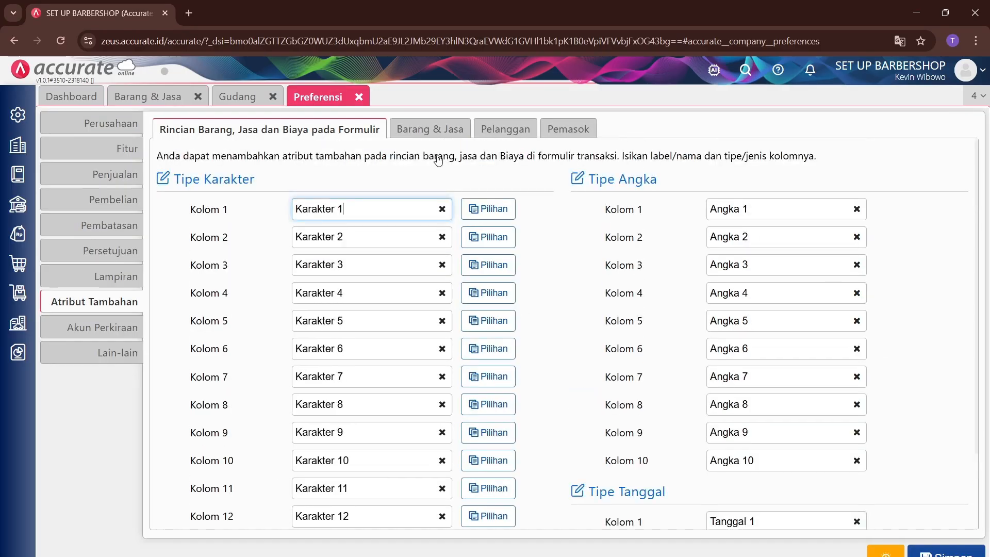
click(429, 129)
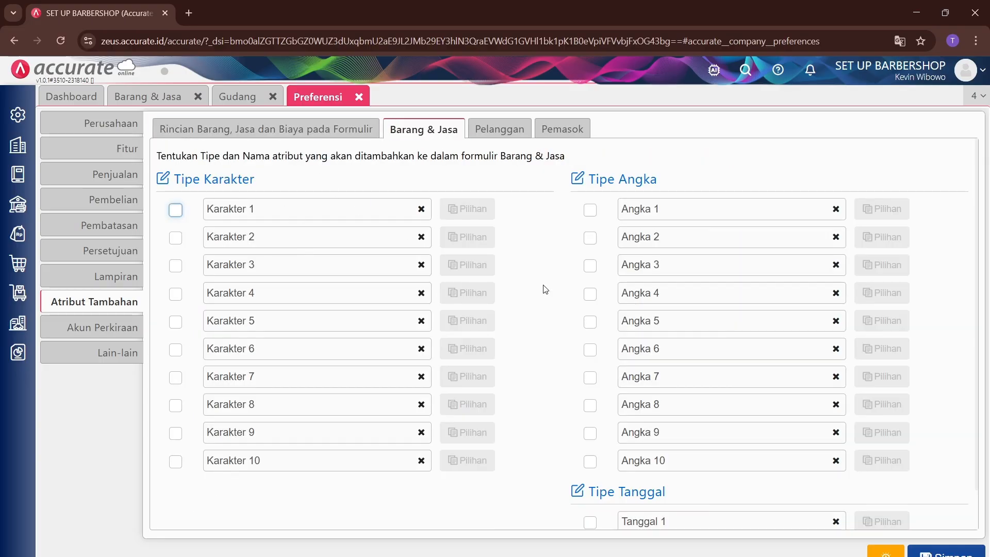
Step: Review the Karakter, Angka and Tanggal attributes for Barang & Jasa against the template's columns, then return to the new item form in Accurate Online
scroll(500, 298, down, 1)
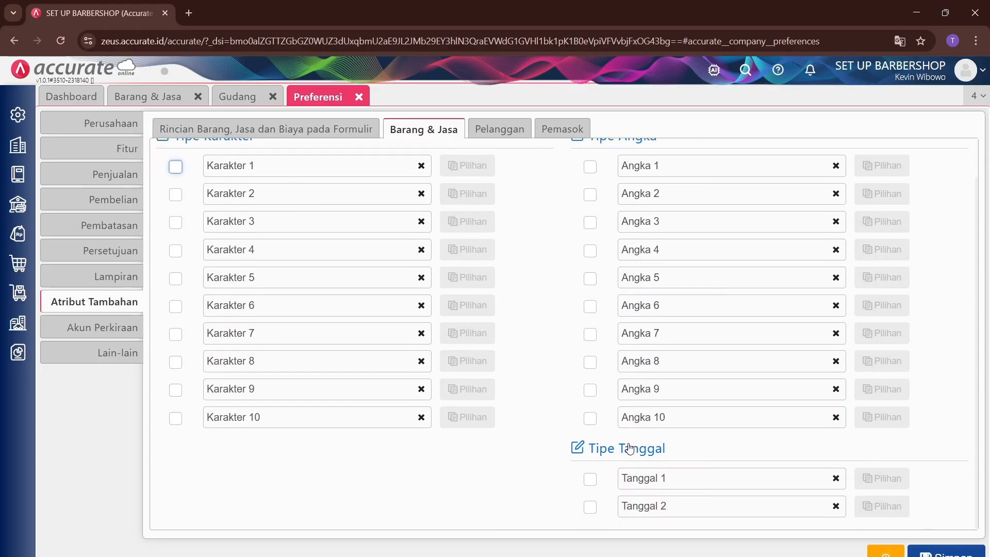
scroll(638, 455, up, 1)
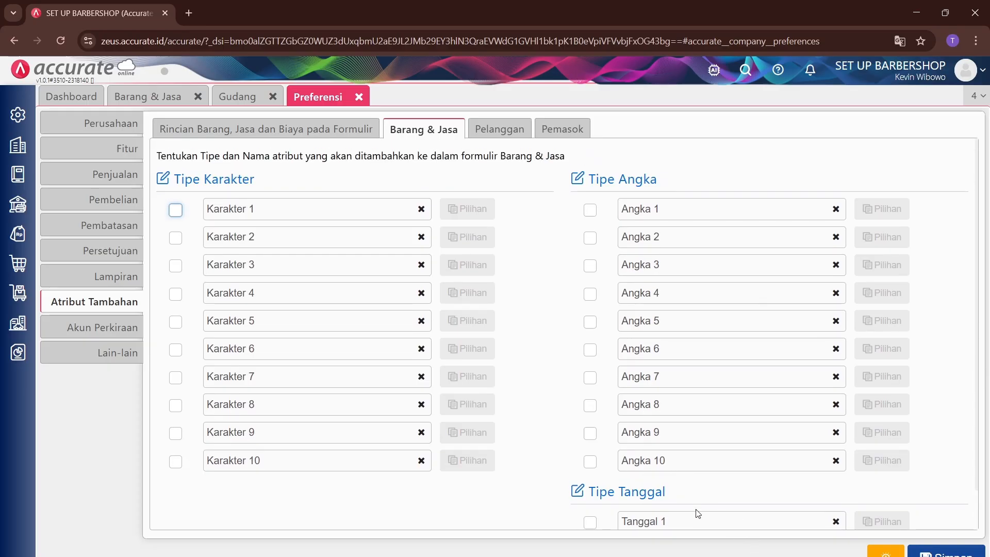
click(768, 556)
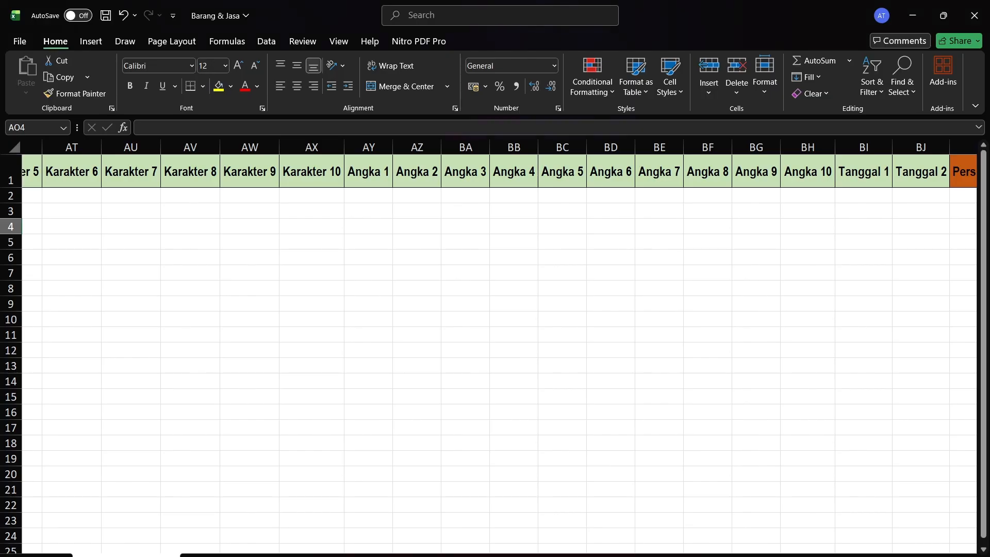
key(alt+Tab)
click(193, 97)
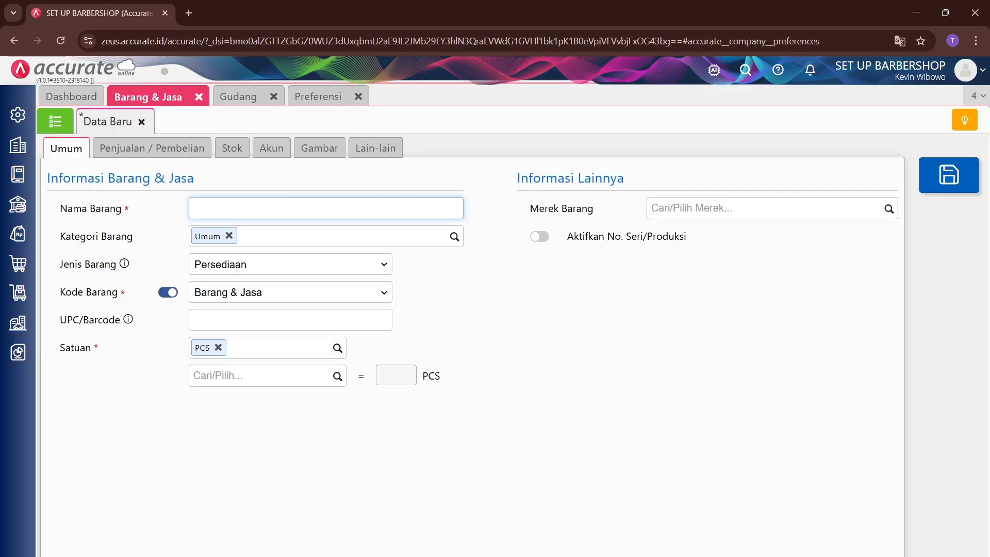
Step: Switch to the Excel template and examine the account columns from Persediaan to Pembelian Belum Tertagih
key(alt+Tab)
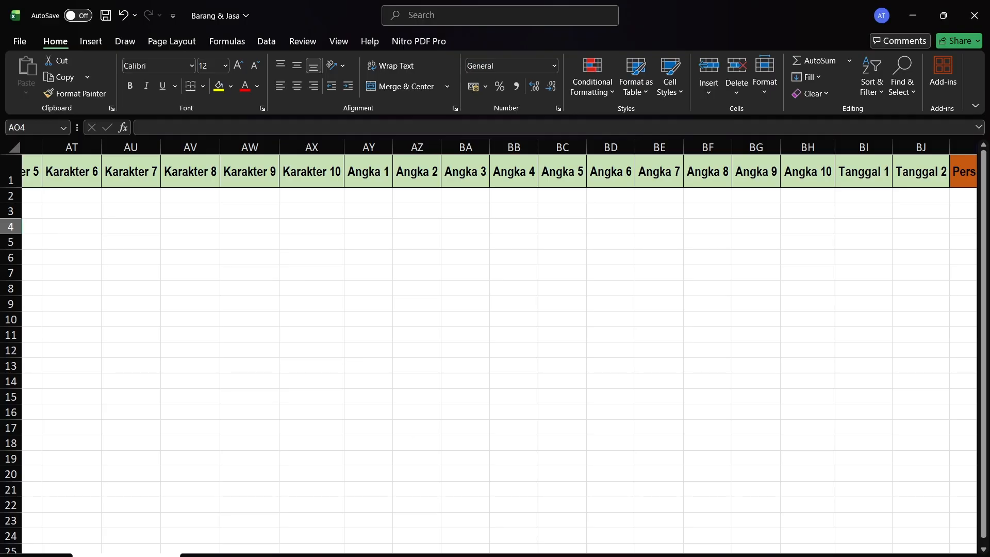
mouse_move(906, 556)
mouse_down()
mouse_move(855, 556)
mouse_move(911, 556)
mouse_up()
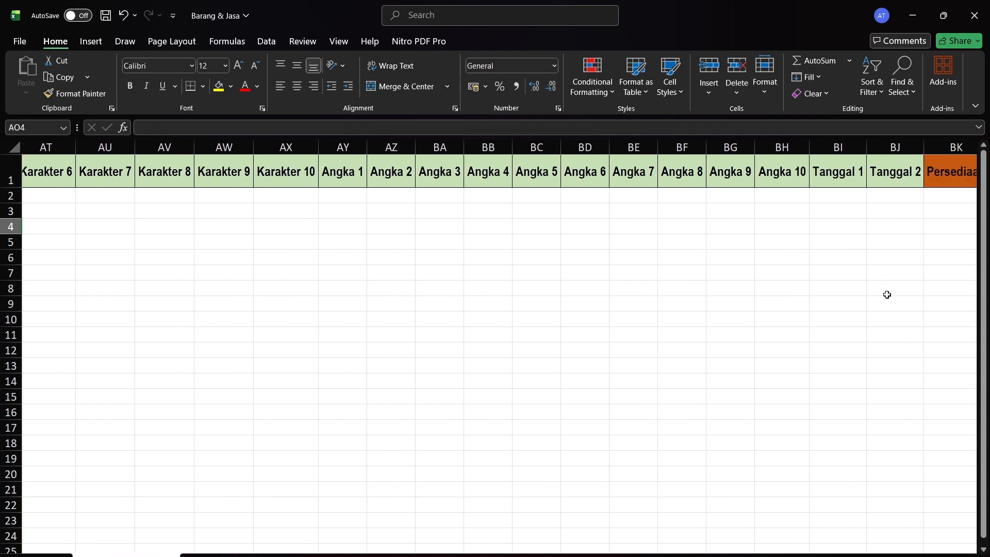
drag(800, 556, 835, 556)
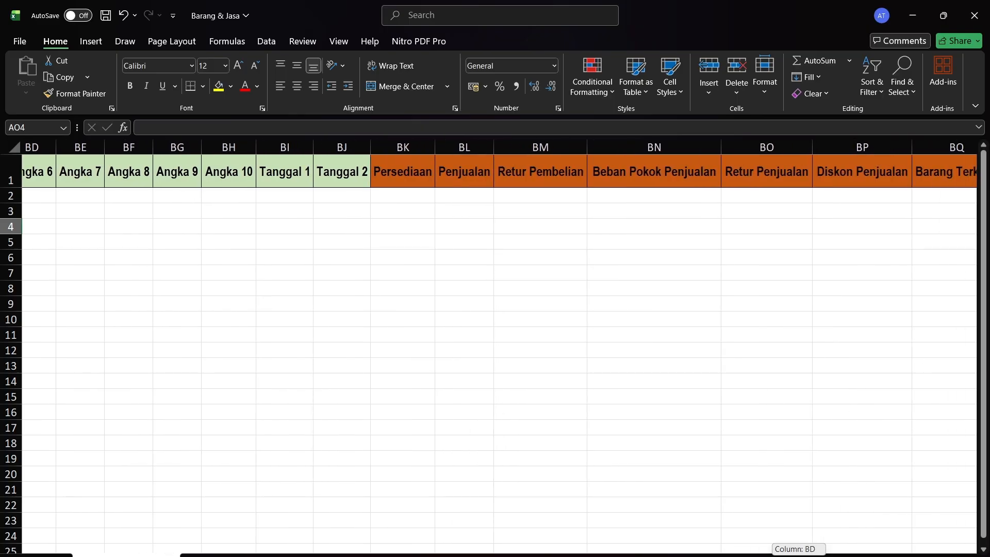
drag(835, 556, 855, 556)
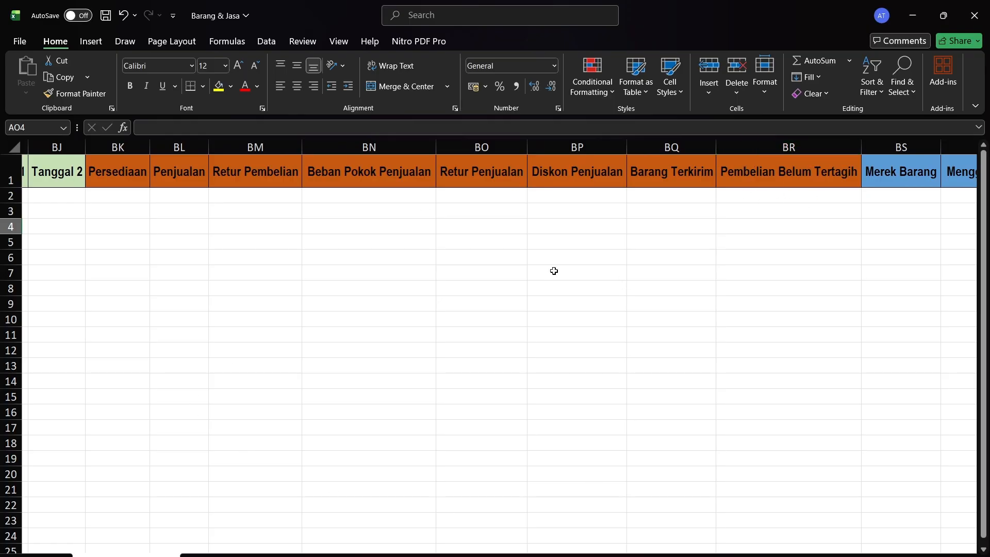
Step: Consult the column guide and select the rows describing the account columns, Persediaan to Barang Belum Tertagih
click(227, 556)
scroll(535, 531, down, 5)
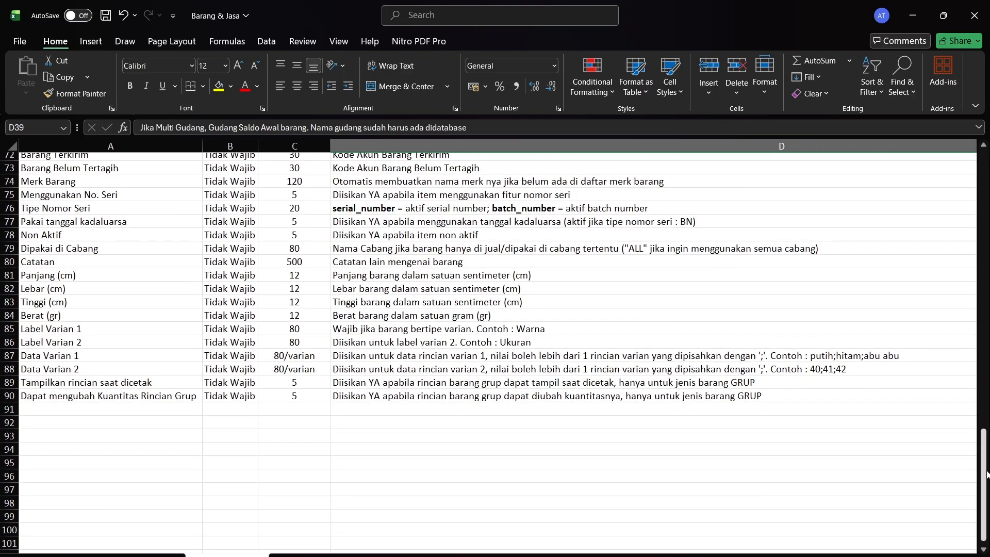
drag(986, 474, 986, 442)
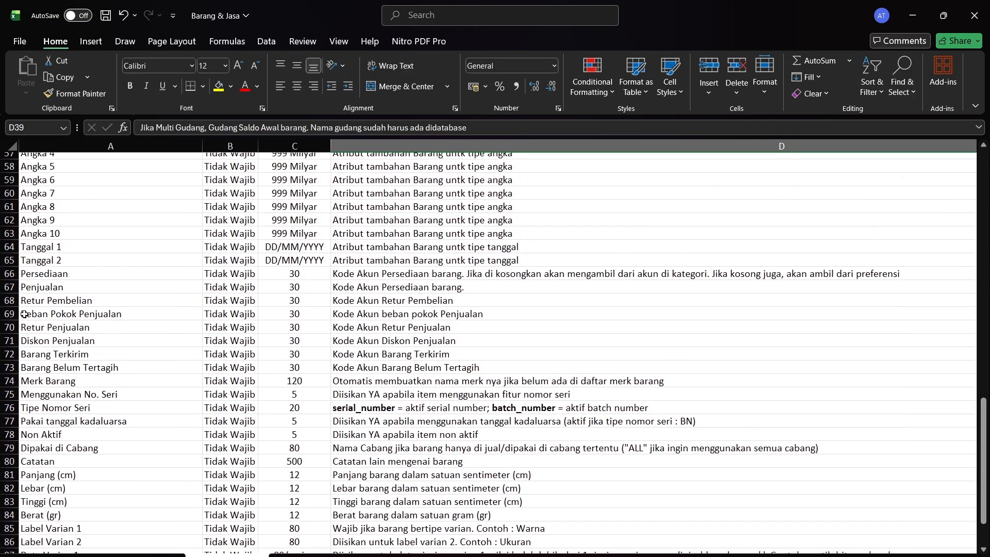
drag(490, 369, 432, 365)
click(44, 273)
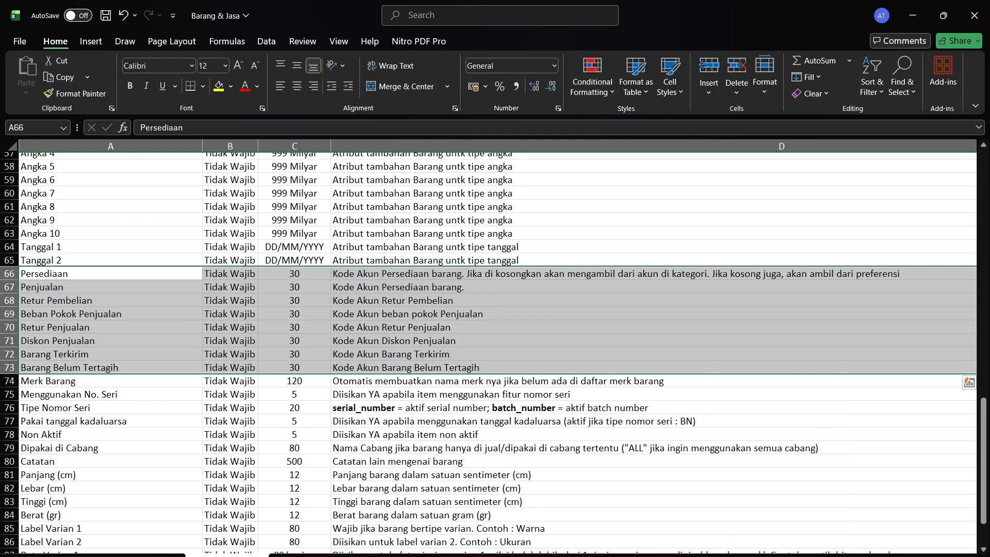
Step: Switch to Accurate Online and examine the default accounts in the new item's Akun section, from Persediaan to Pembelian Belum Tertagih
key(alt+Tab)
click(273, 153)
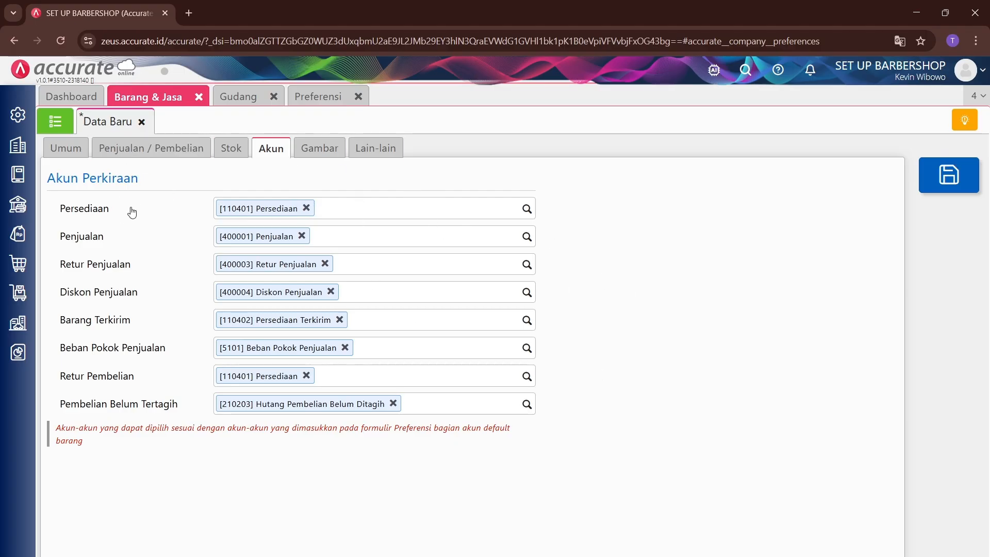
drag(131, 211, 53, 207)
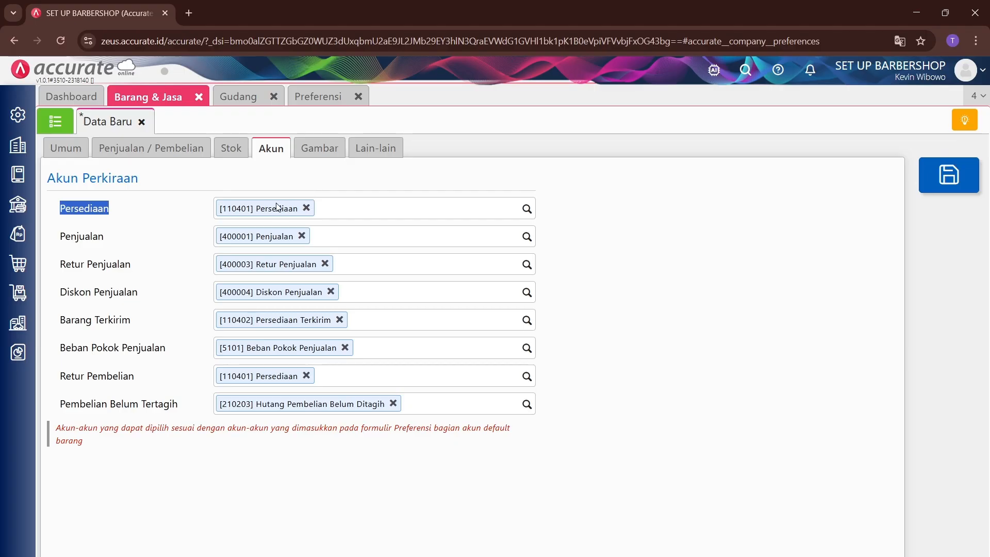
drag(133, 240, 91, 238)
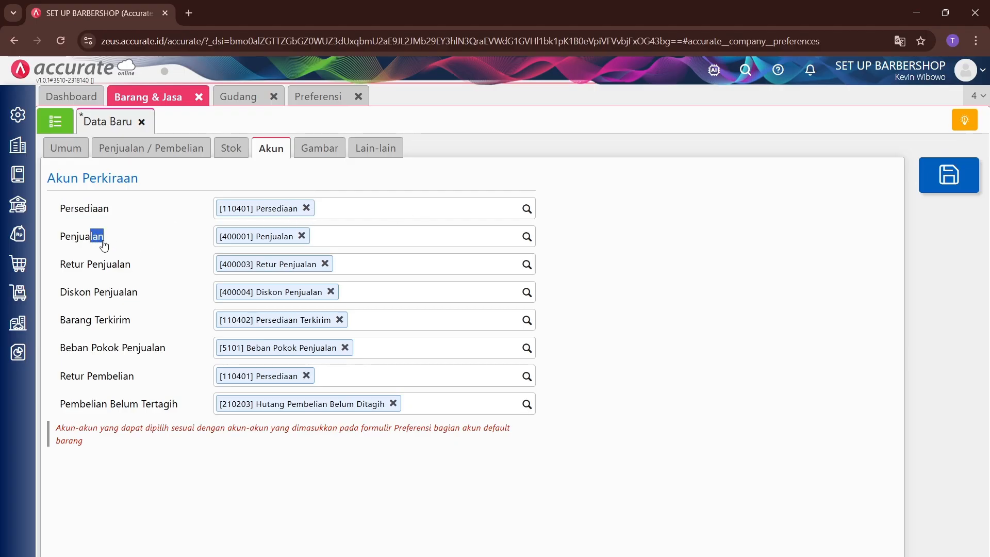
drag(169, 269, 90, 268)
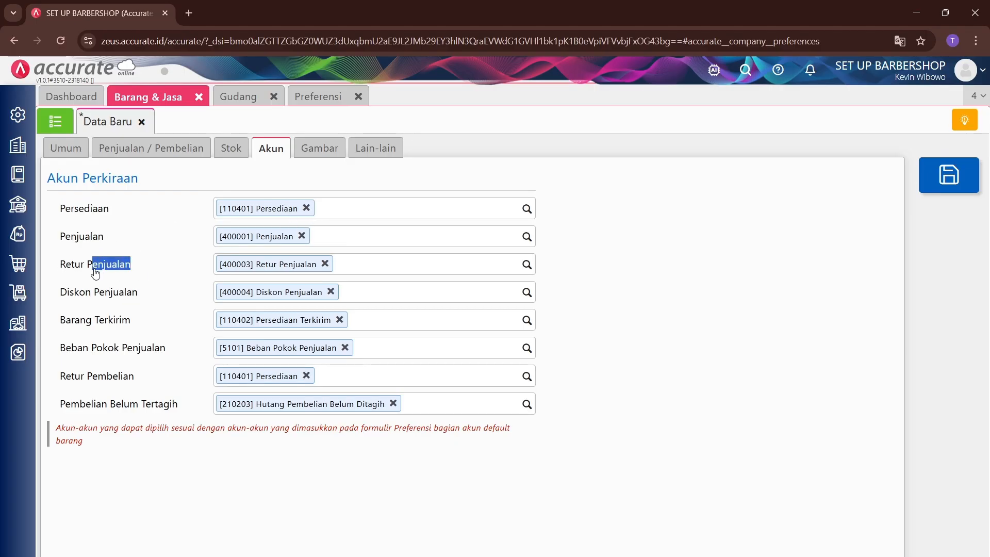
drag(139, 291, 84, 293)
drag(179, 405, 45, 410)
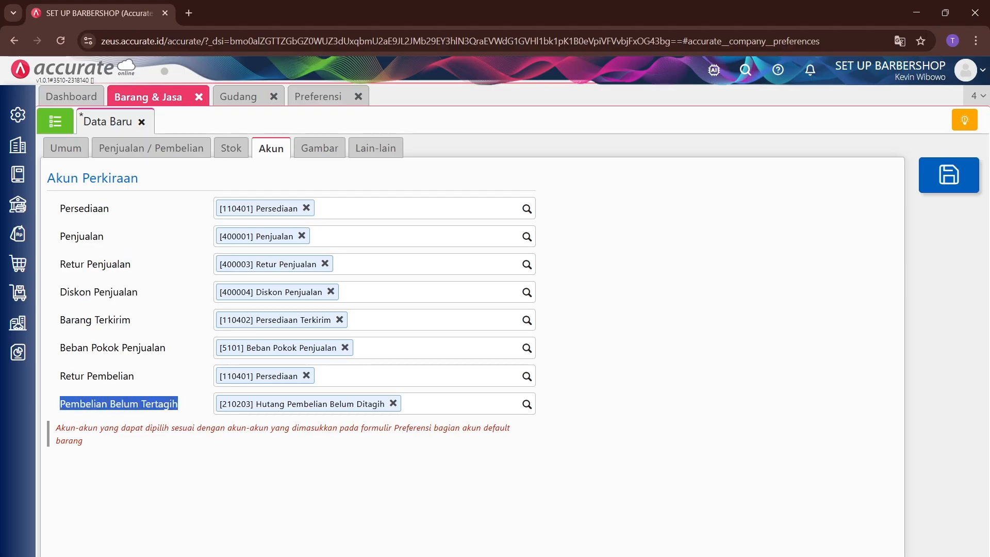
Step: Read the Persediaan account description in the Excel column guide, then compare it with the item's Akun Perkiraan in Accurate Online
key(alt+Tab)
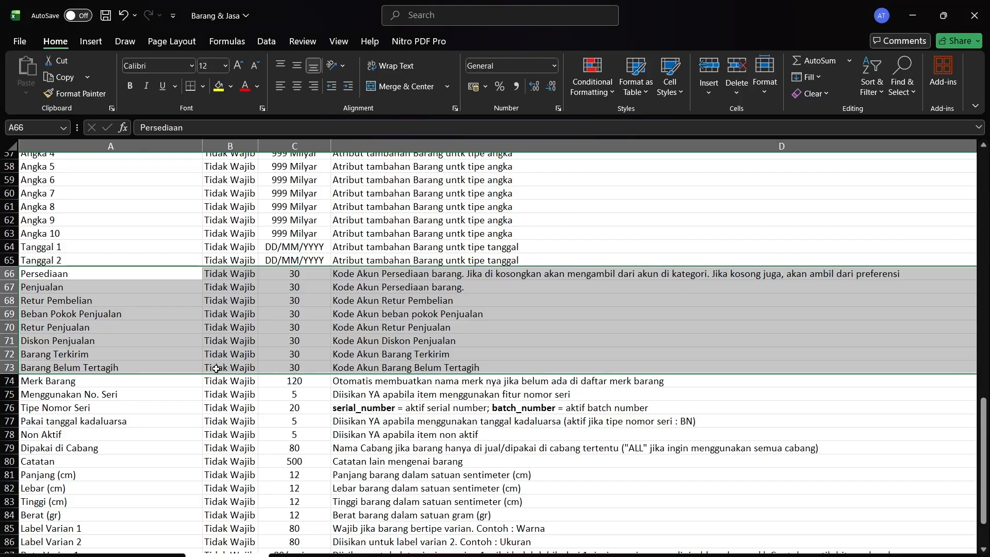
click(667, 336)
click(372, 276)
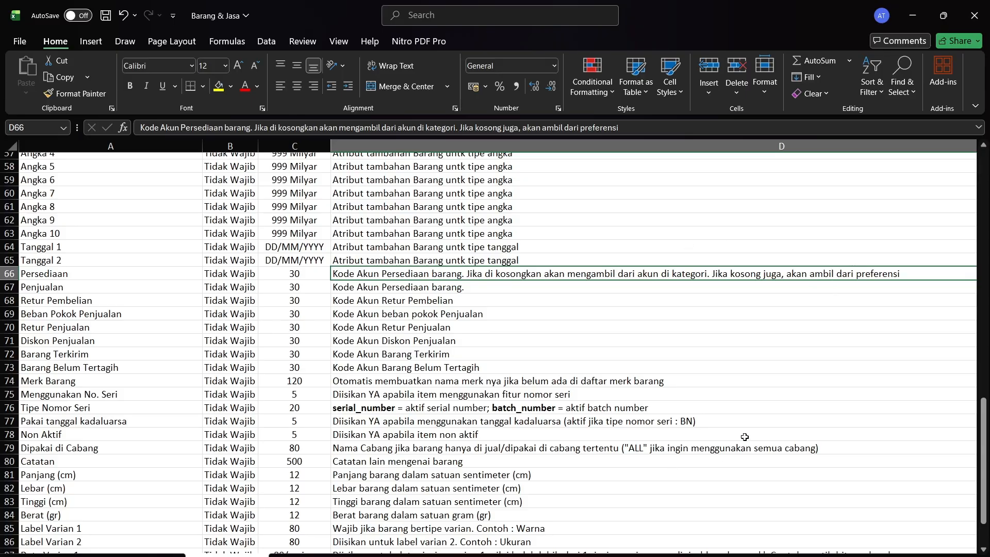
key(alt+Tab)
drag(748, 407, 136, 181)
drag(712, 413, 98, 300)
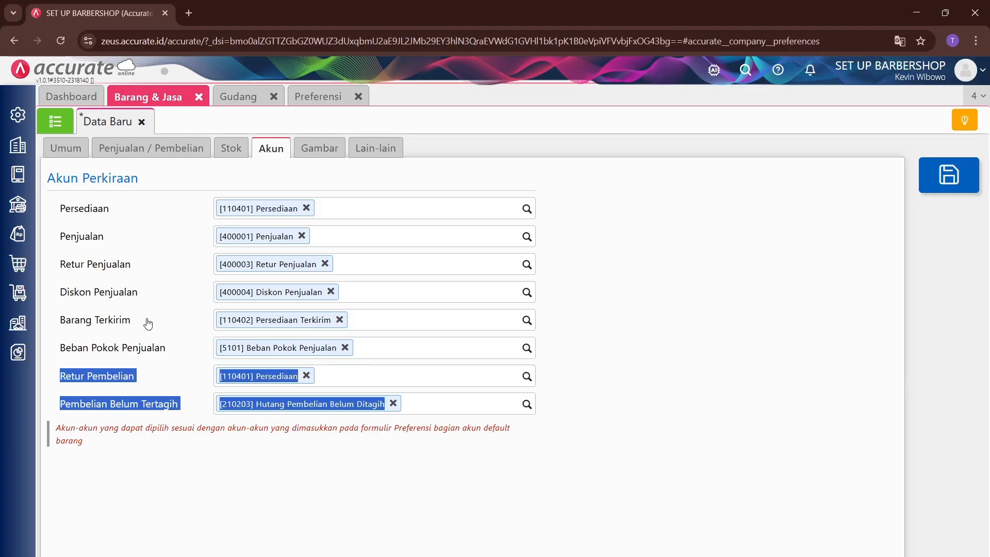
Step: Return to the Excel template and examine the columns from Merek Barang to Non Aktif
key(alt+Tab)
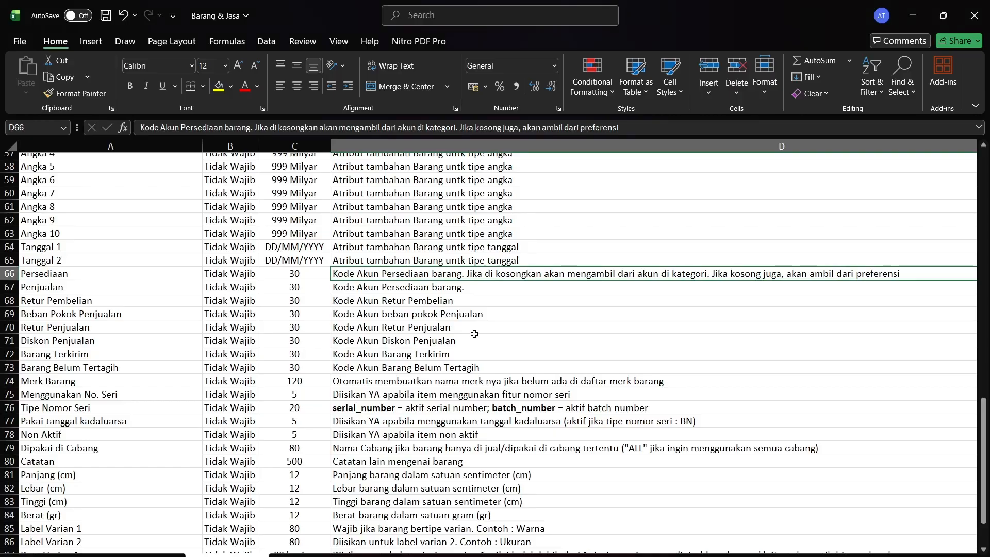
click(133, 556)
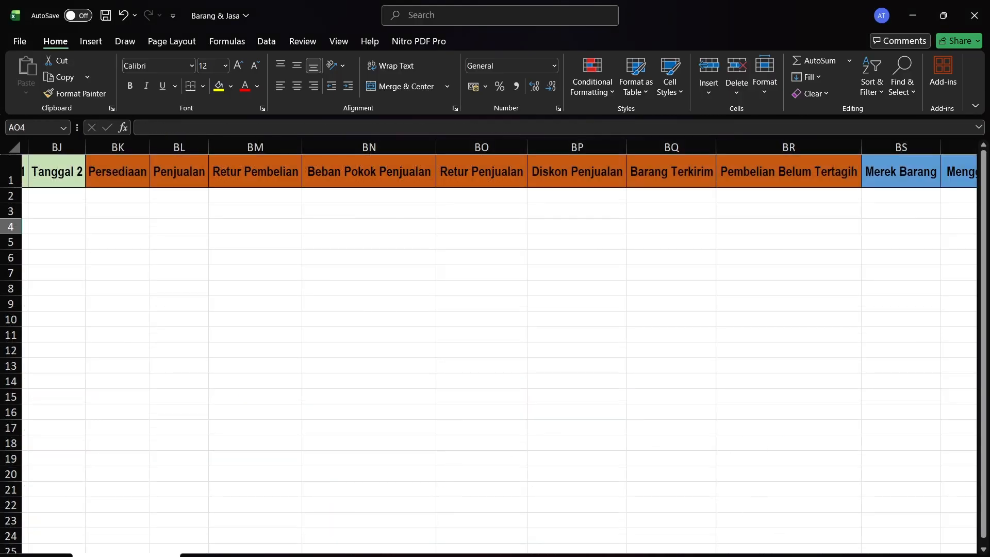
scroll(333, 209, right, 10)
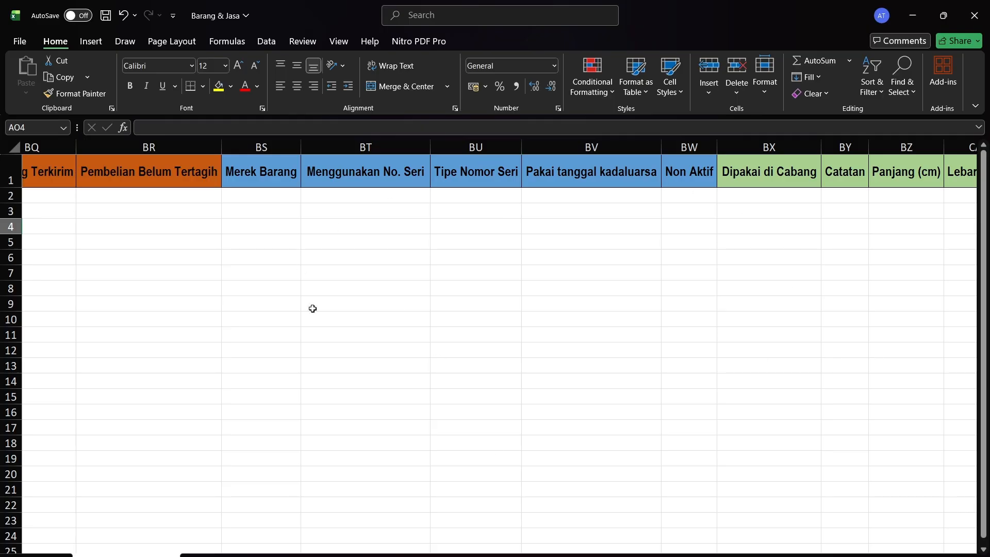
Step: Switch to Accurate Online, enable Aktifkan No. Seri/Produksi in the new item's Umum section and choose Nomor Produksi
click(739, 556)
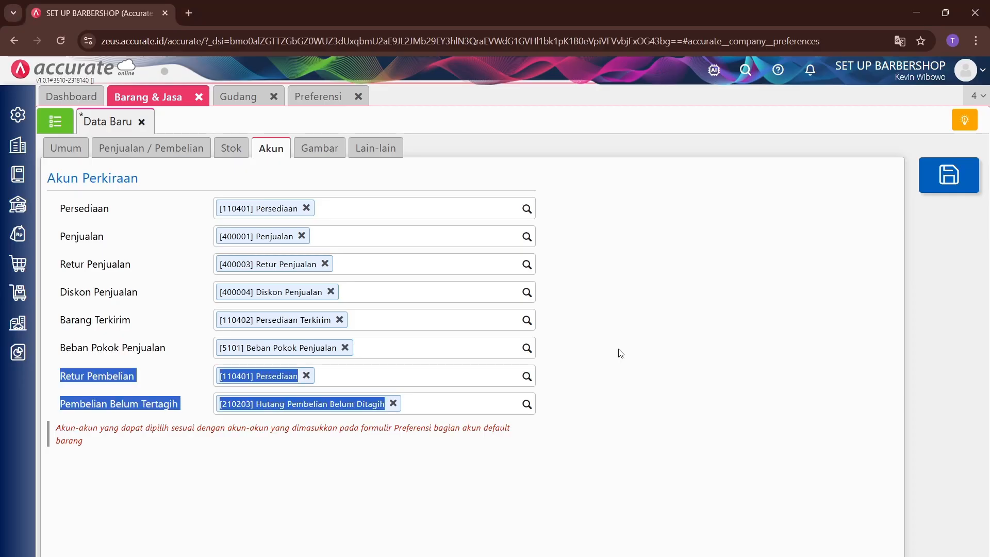
click(65, 148)
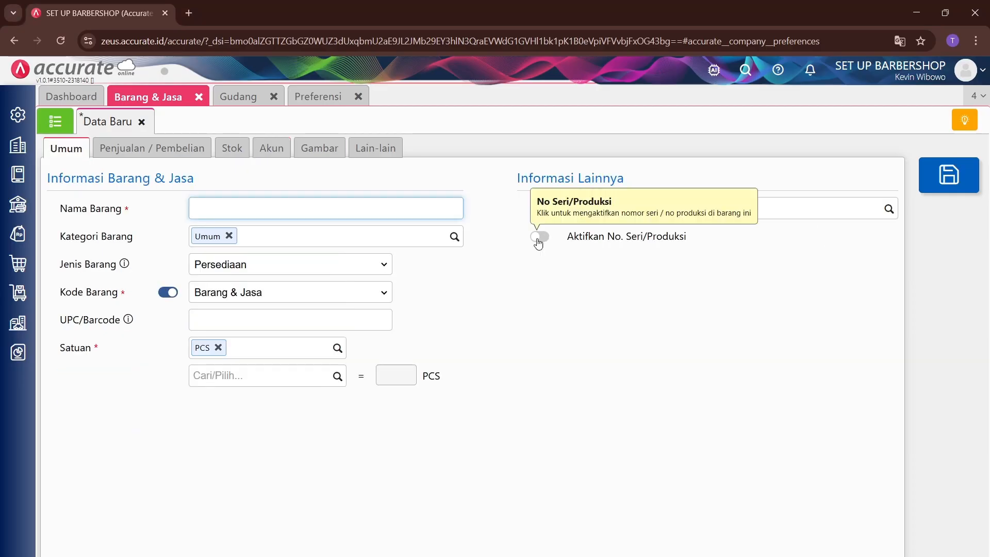
click(539, 236)
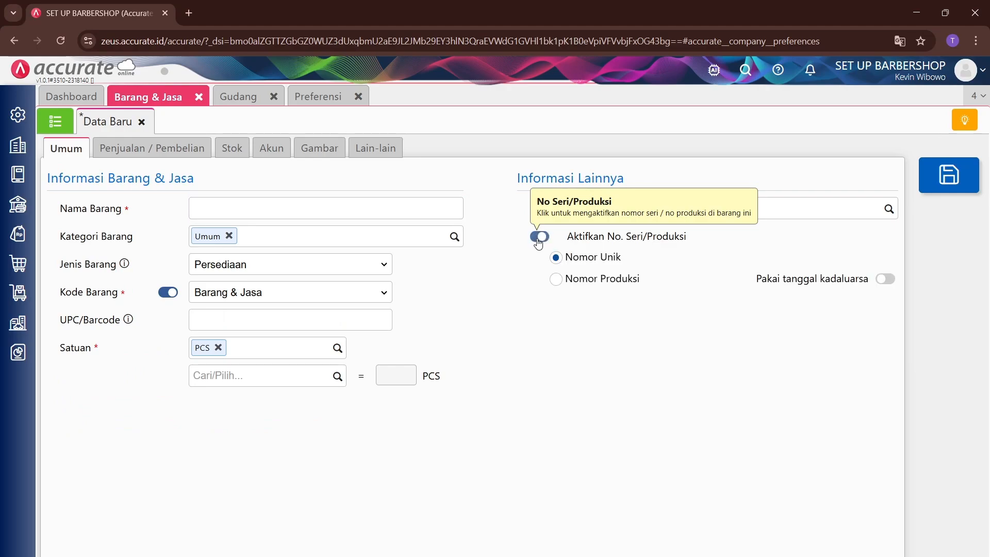
click(599, 280)
click(579, 259)
click(590, 283)
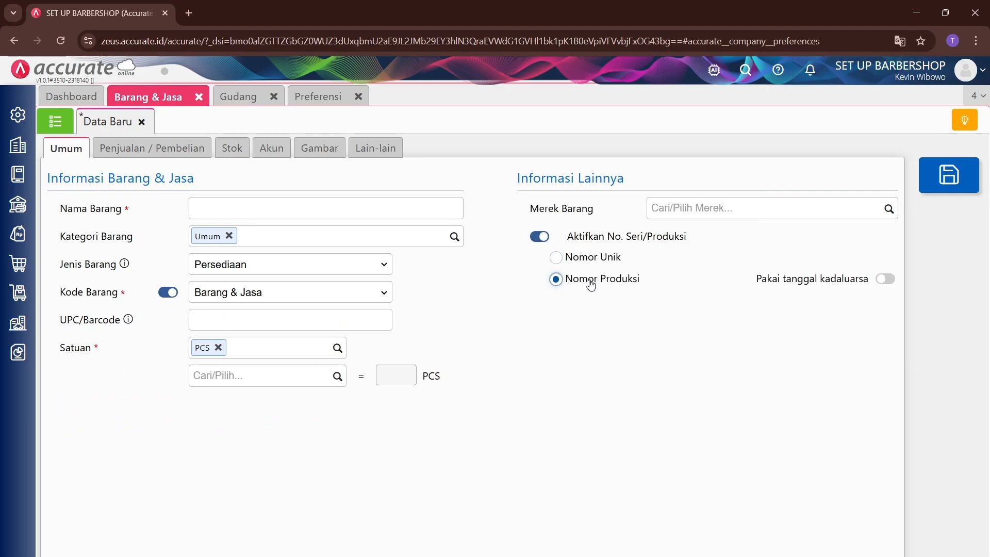
Step: Switch to the Excel column guide and read the description of Tipe Nomor Seri
key(alt+Tab)
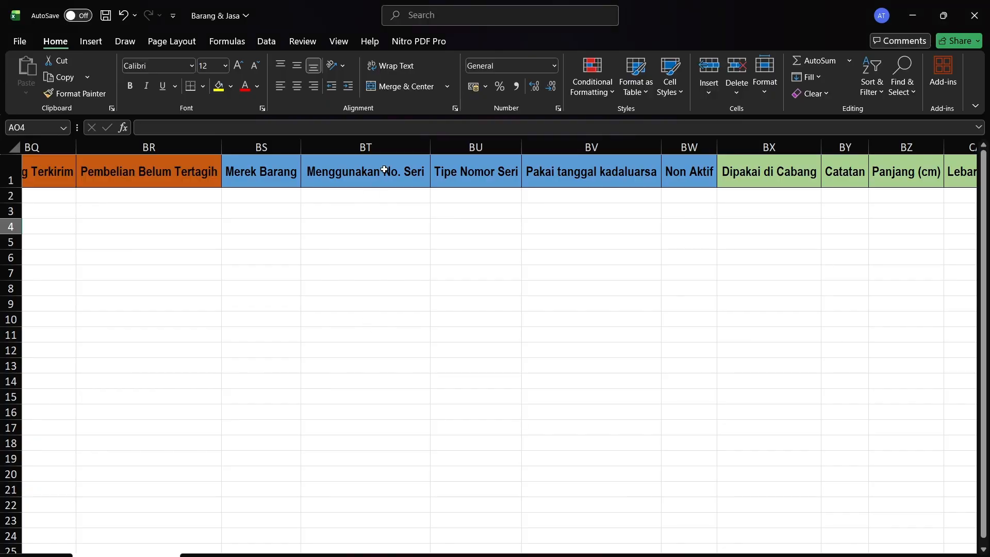
click(227, 555)
scroll(504, 428, down, 5)
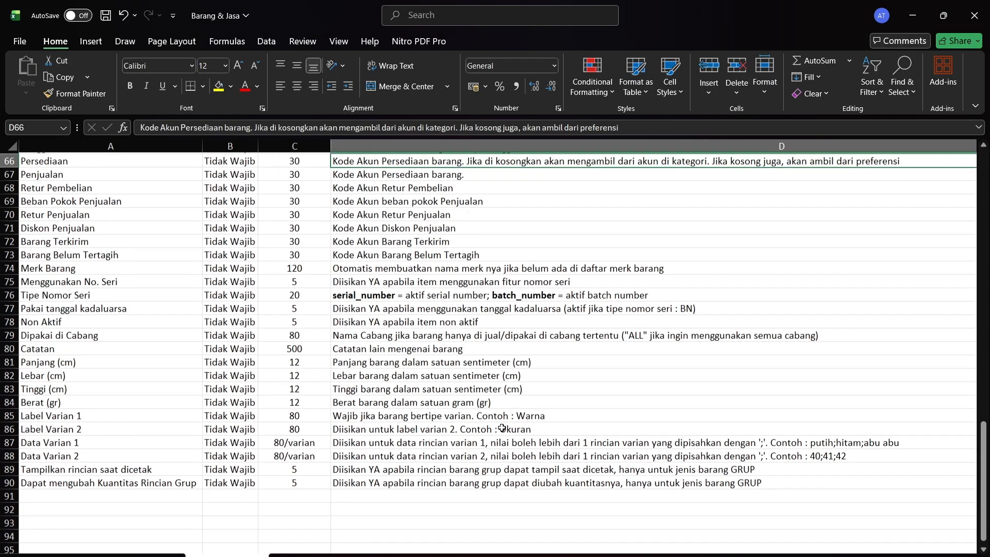
scroll(570, 455, up, 2)
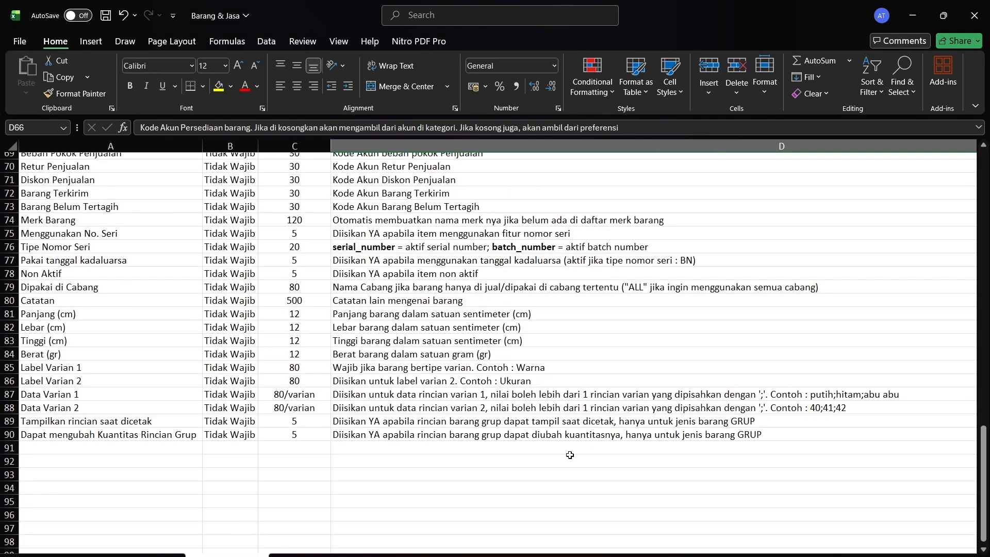
click(416, 284)
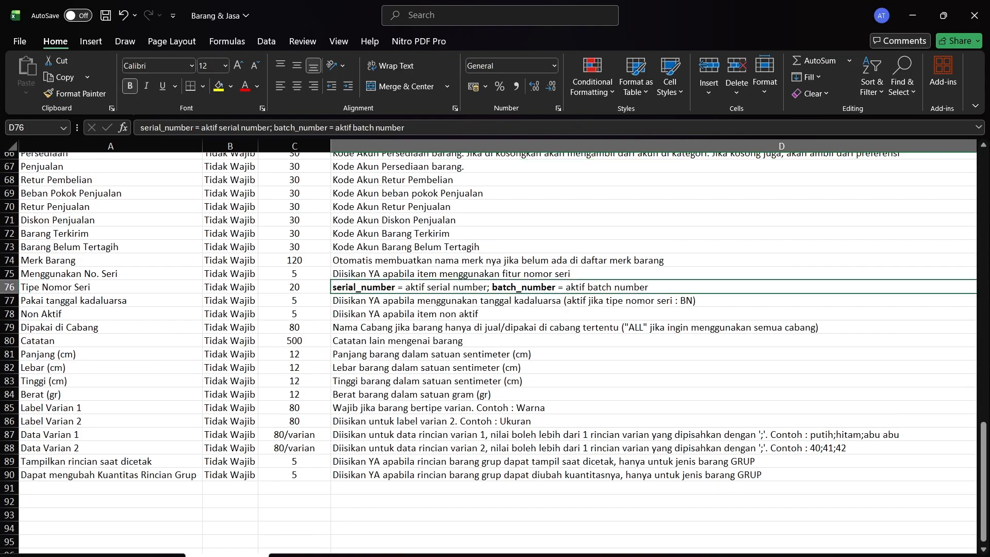
Step: Switch to Accurate Online and compare the item's Nomor Unik and Nomor Produksi options
key(alt+Tab)
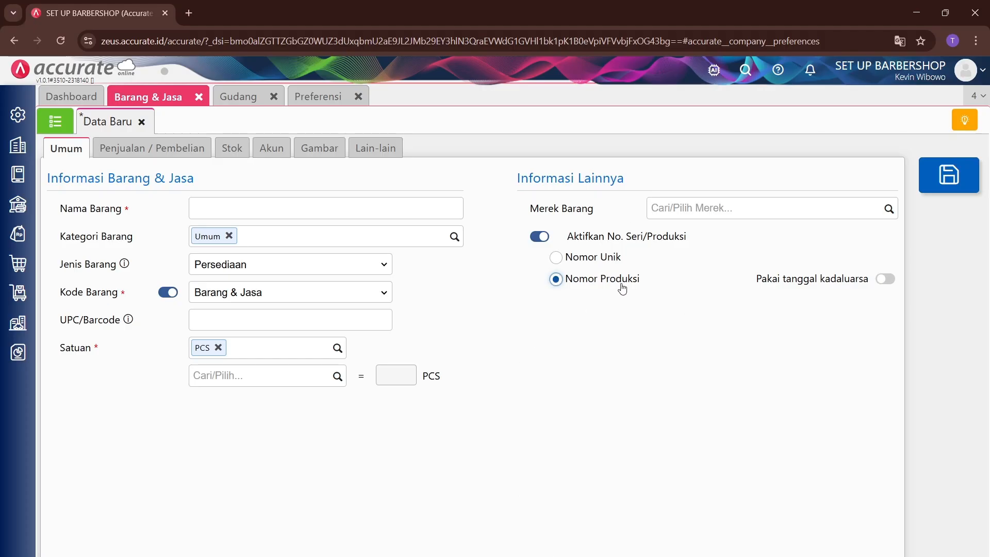
drag(660, 260, 564, 258)
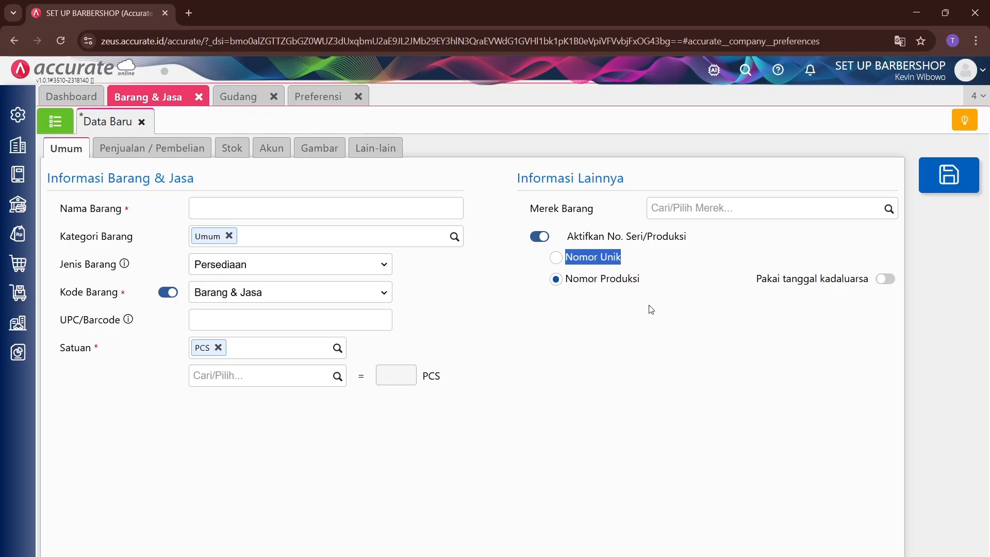
drag(640, 289, 567, 287)
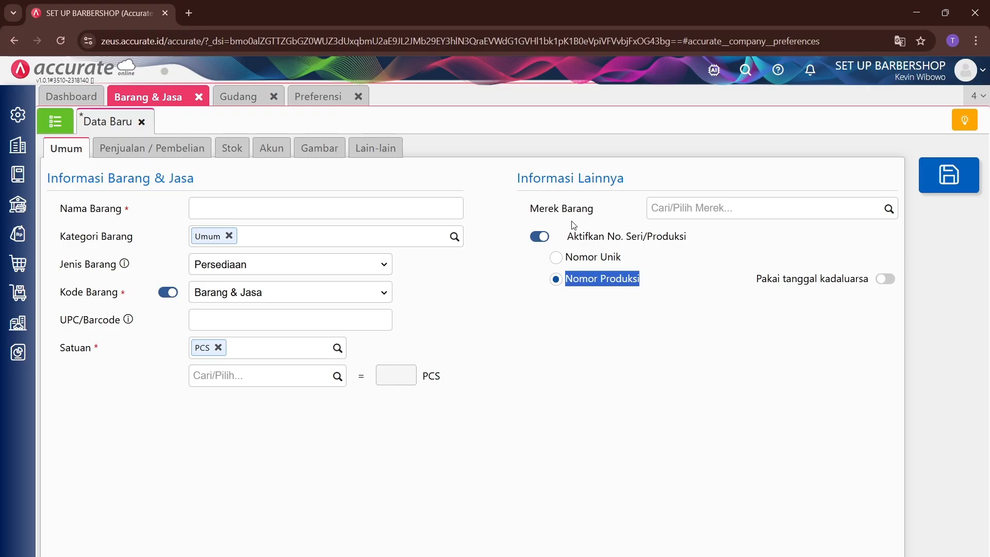
drag(671, 275, 572, 284)
click(660, 281)
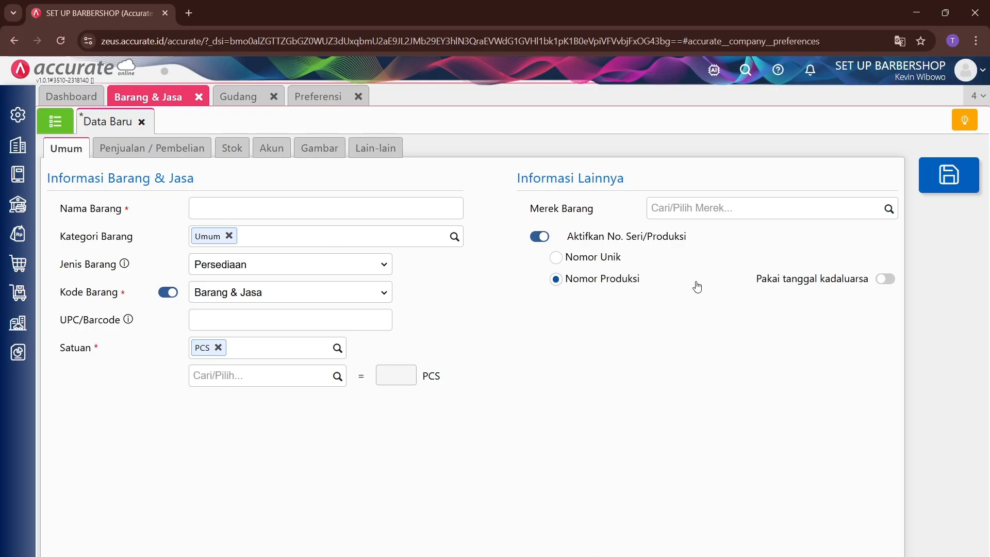
drag(696, 285, 560, 282)
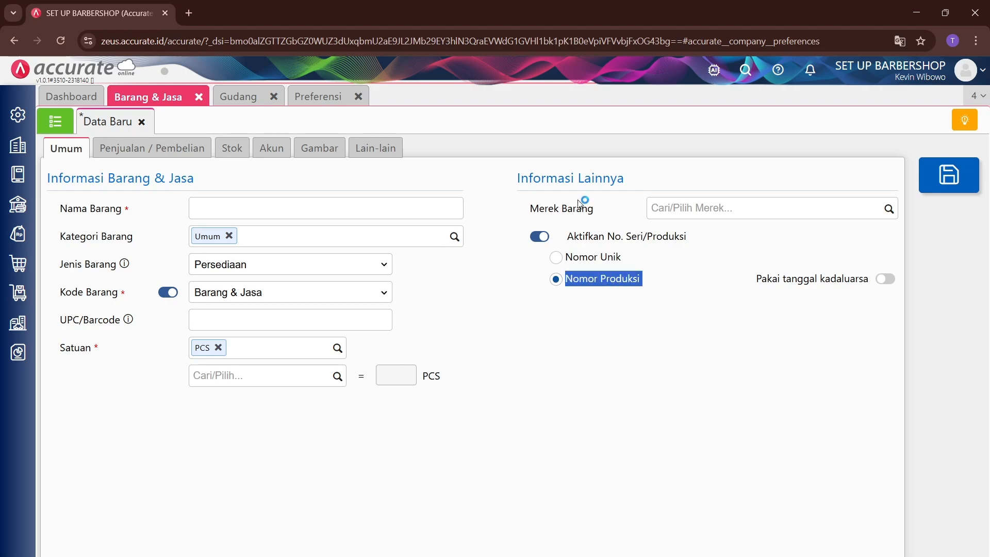
Step: Try Pakai tanggal kadaluarsa on and off for Nomor Produksi, and disable Aktifkan No. Seri/Produksi for the new item
drag(622, 257, 579, 258)
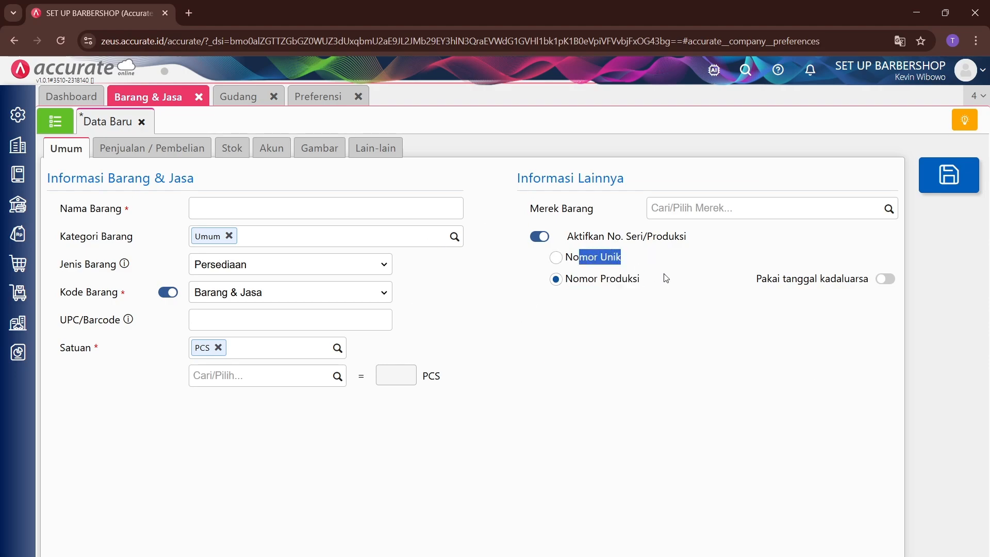
drag(665, 279, 547, 287)
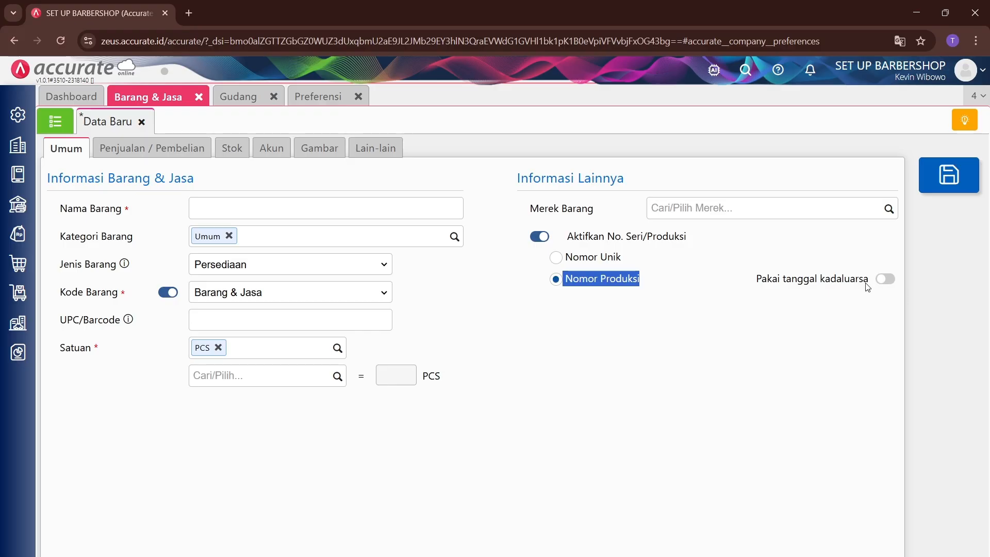
click(886, 279)
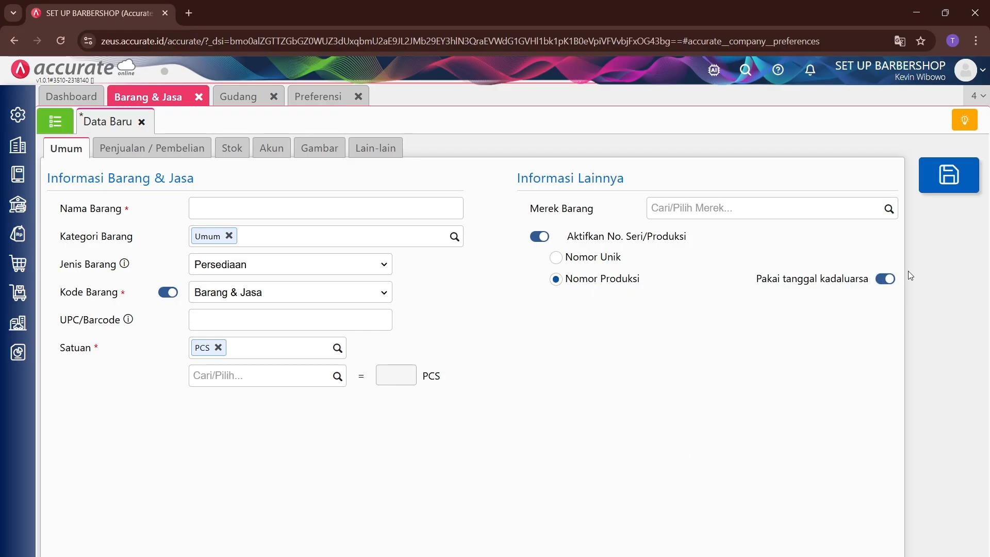
click(886, 278)
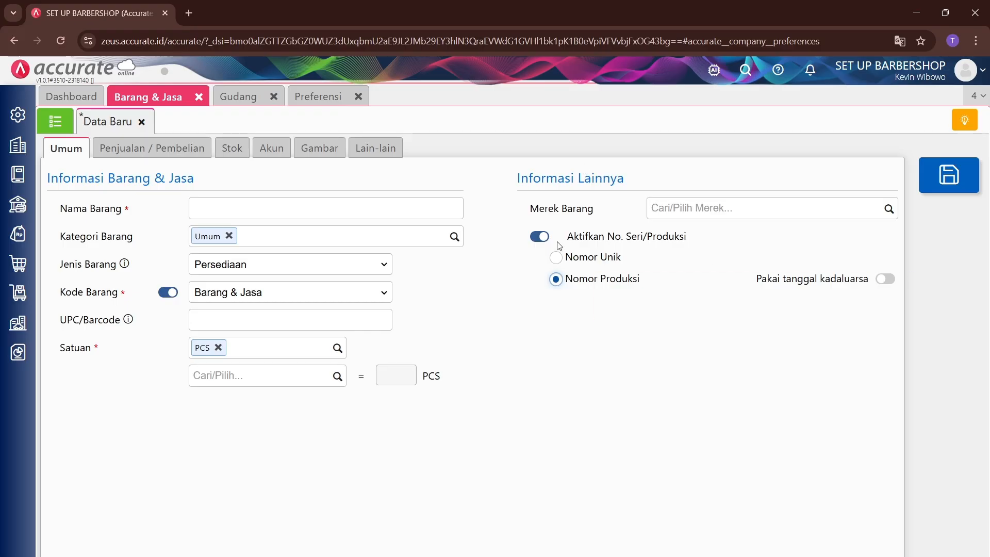
click(539, 237)
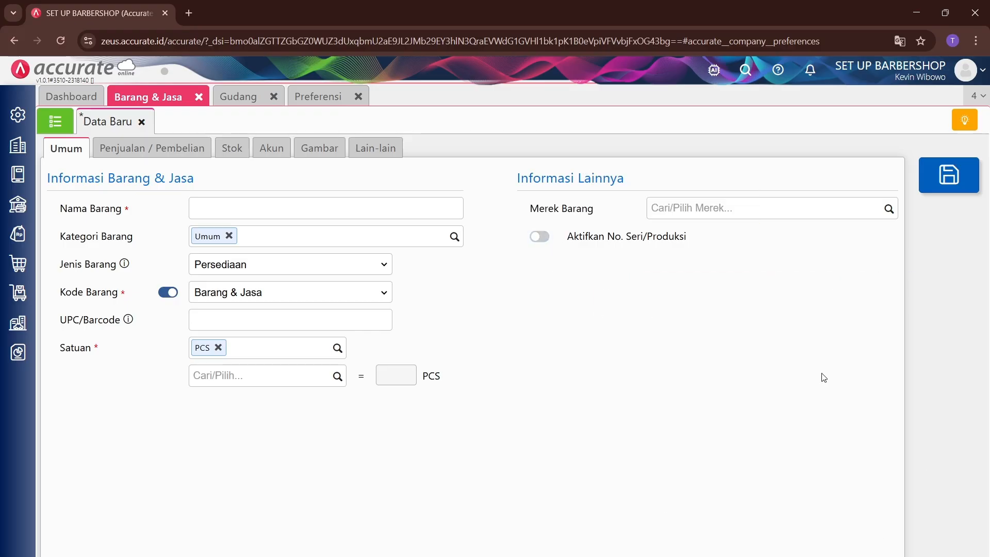
Step: Switch to the Excel template and examine the columns from Dipakai di Cabang to Berat (gr)
key(alt+Tab)
key(ctrl+Page_Up)
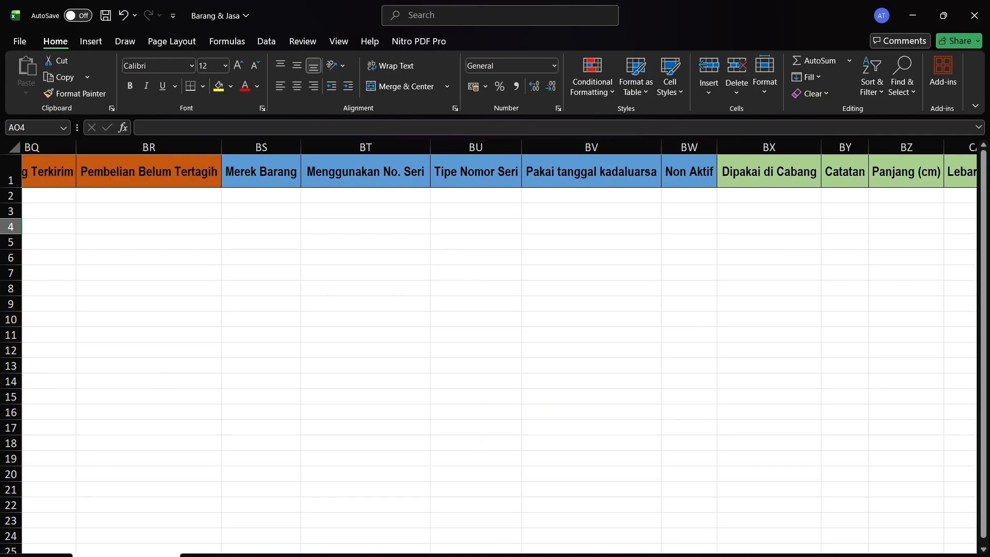
scroll(921, 552, right, 5)
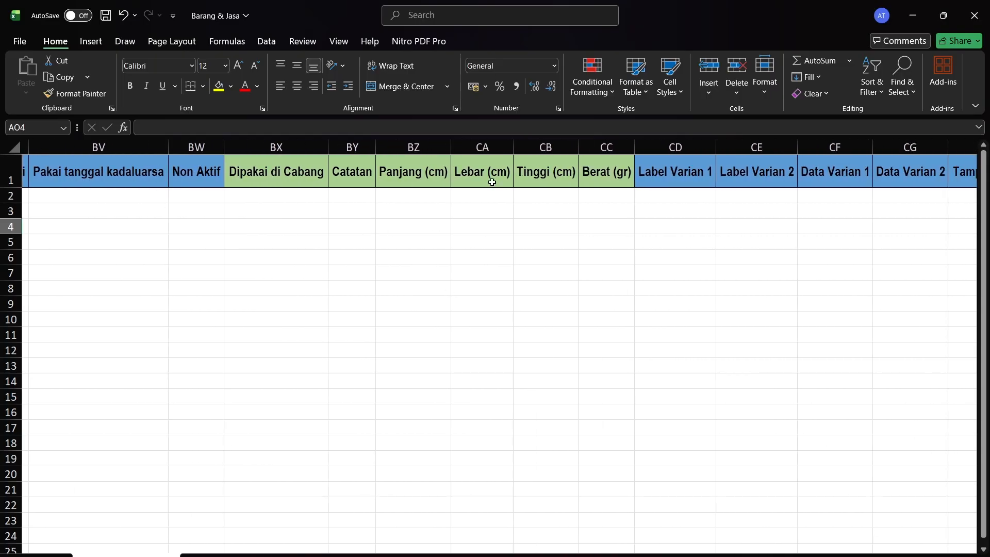
Step: Switch to Accurate Online and view the new item's Catatan and Dimensi & Berat fields in the Lain-lain section
key(alt+Tab)
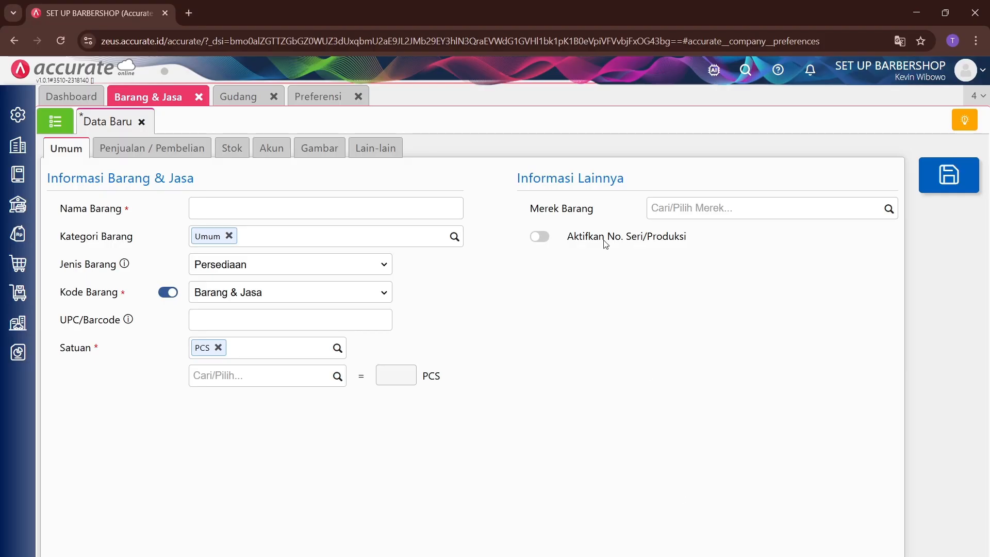
click(381, 150)
click(216, 201)
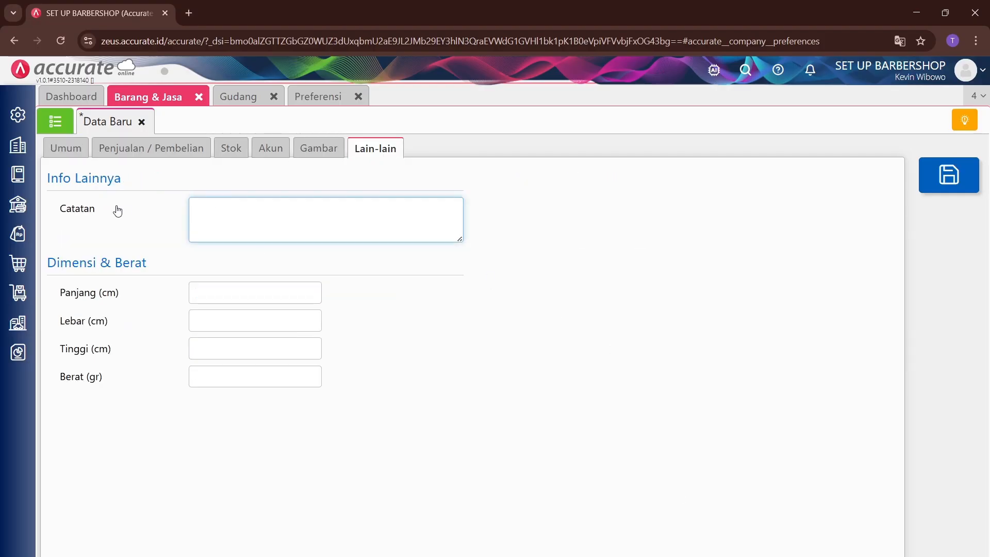
drag(140, 214, 60, 220)
click(458, 433)
drag(240, 363, 619, 492)
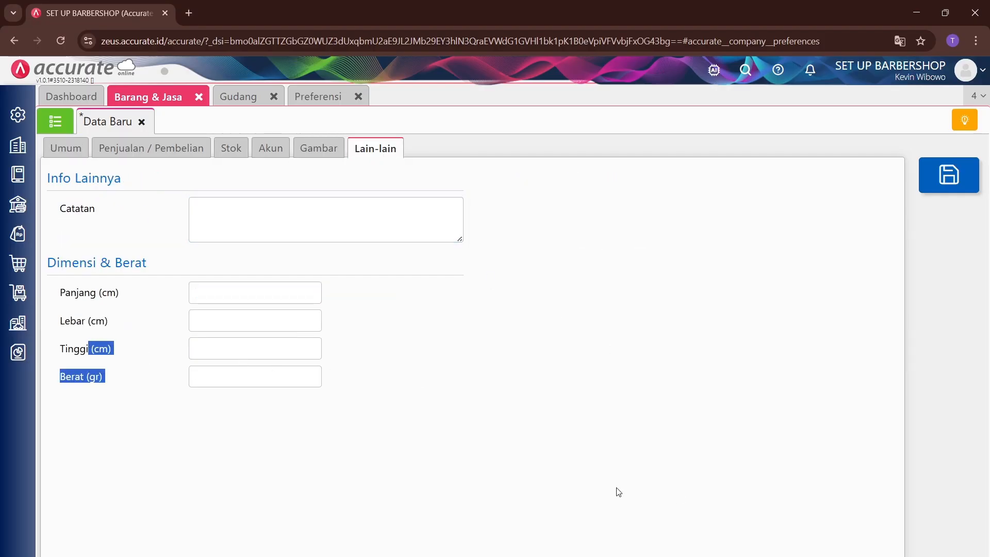
Step: Switch to the Excel template and examine the remaining columns from Label Varian 1 to Dapat mengubah Kuantitas Rincian Grup
key(alt+Tab)
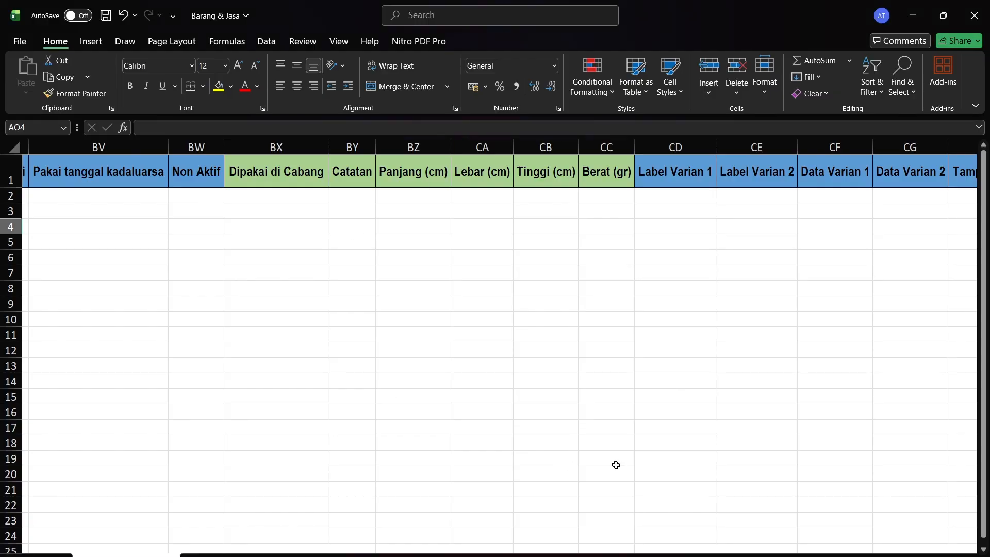
scroll(940, 273, right, 2)
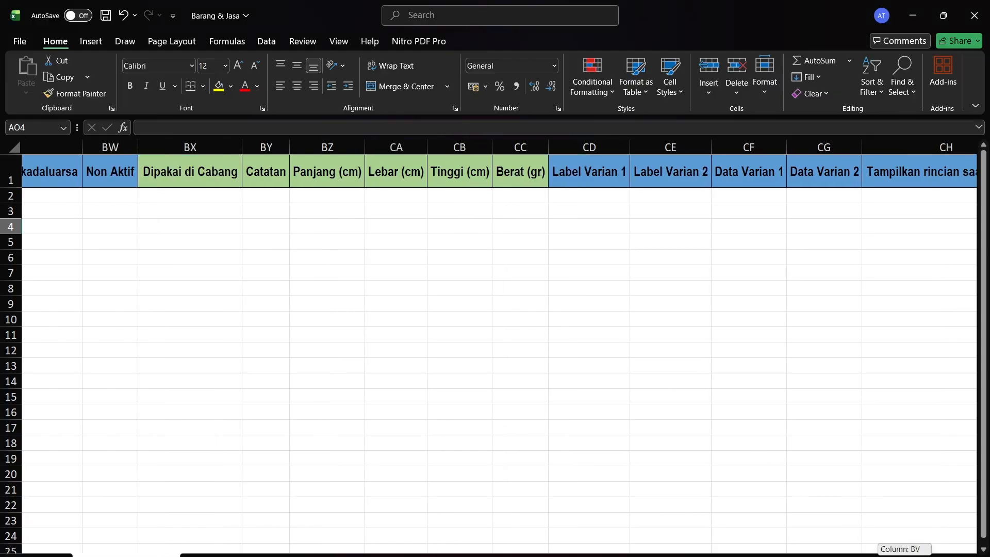
scroll(620, 259, right, 4)
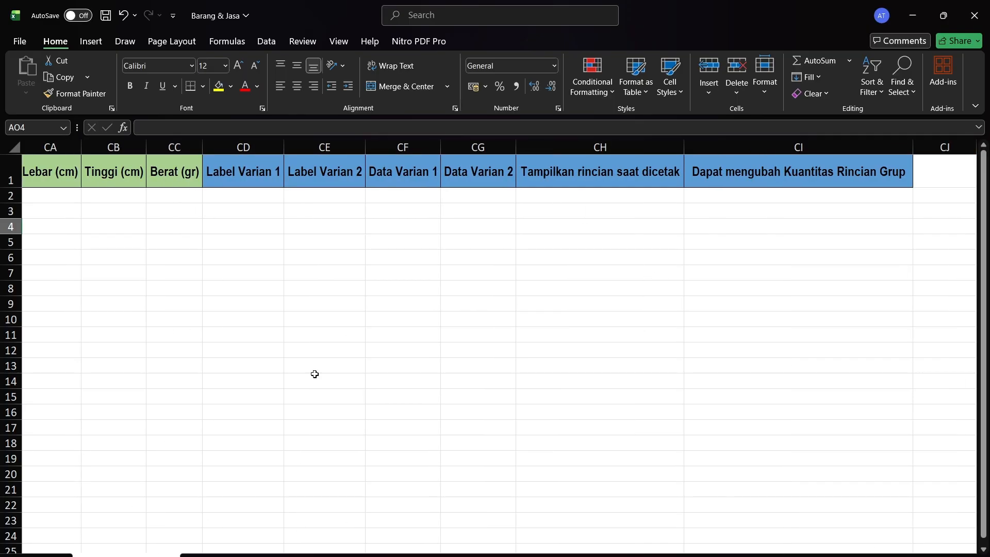
Step: Return to the first columns of the Barang & Jasa template and save the workbook
scroll(80, 468, left, 20)
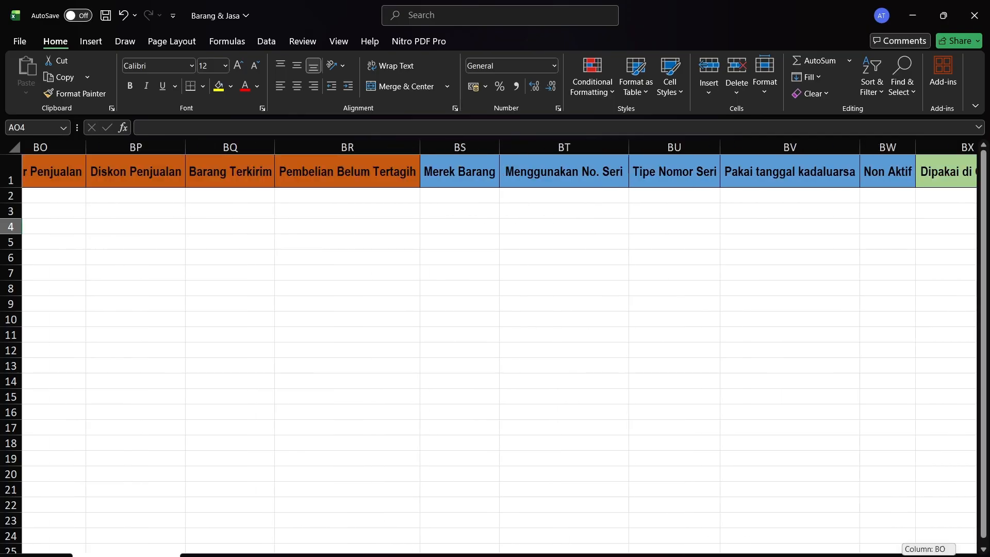
click(857, 269)
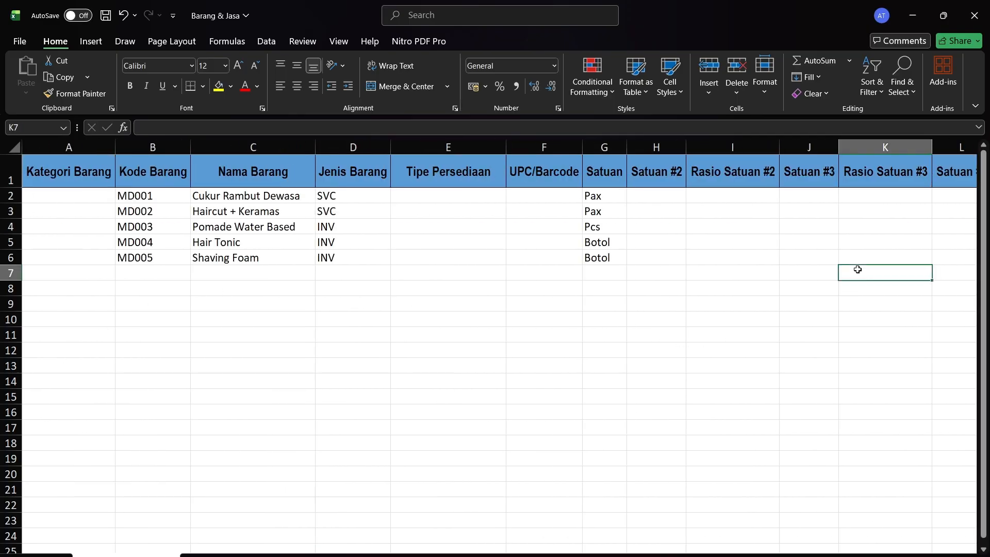
click(569, 301)
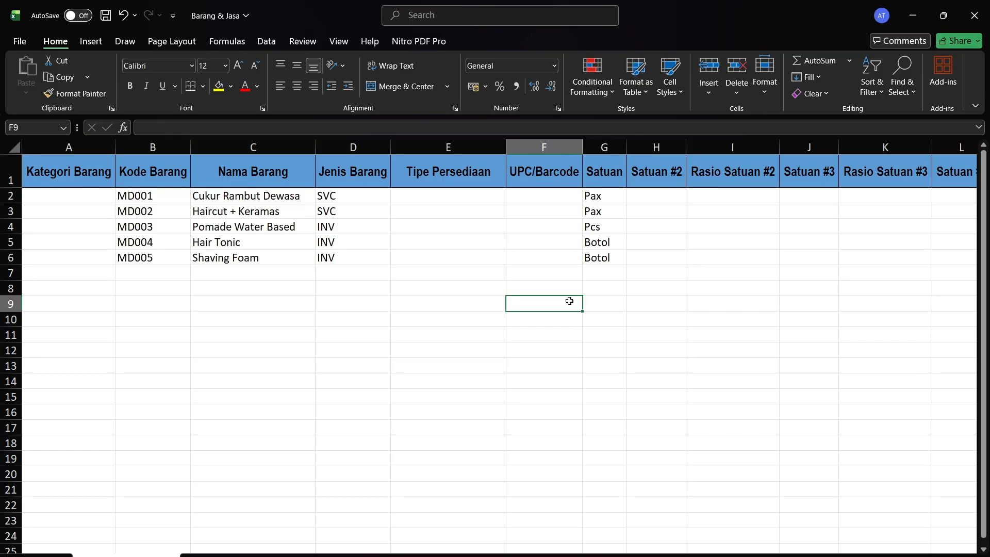
key(ctrl+s)
Step: Switch to Accurate Online and close the Preferensi and Gudang pages
click(740, 556)
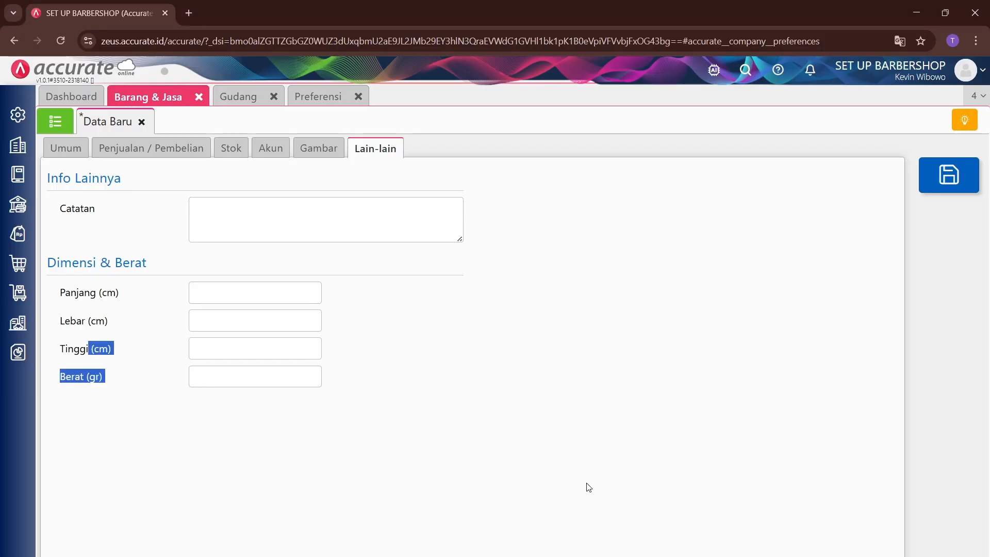
click(333, 98)
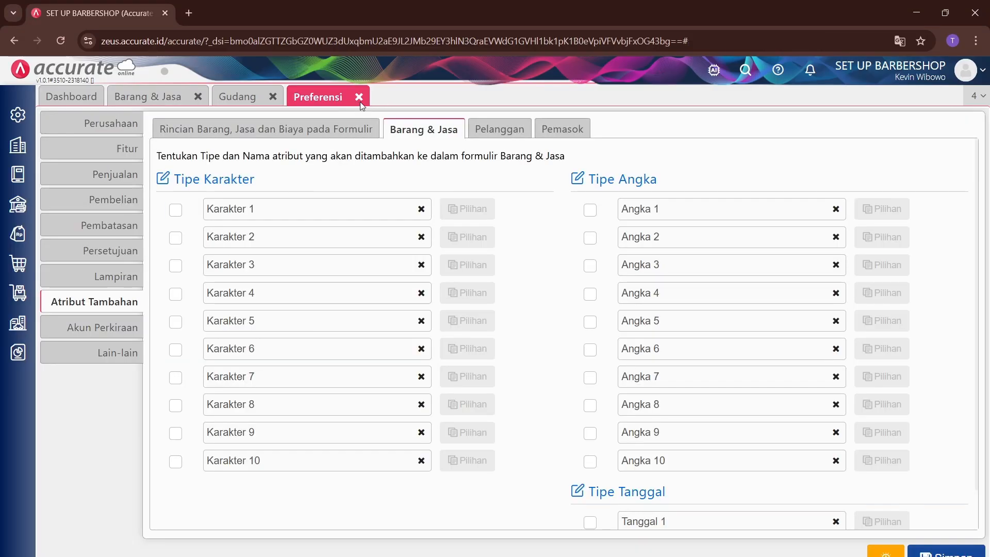
click(359, 96)
click(273, 96)
Step: Show the Barang & Jasa list and open its Excel import page
click(54, 124)
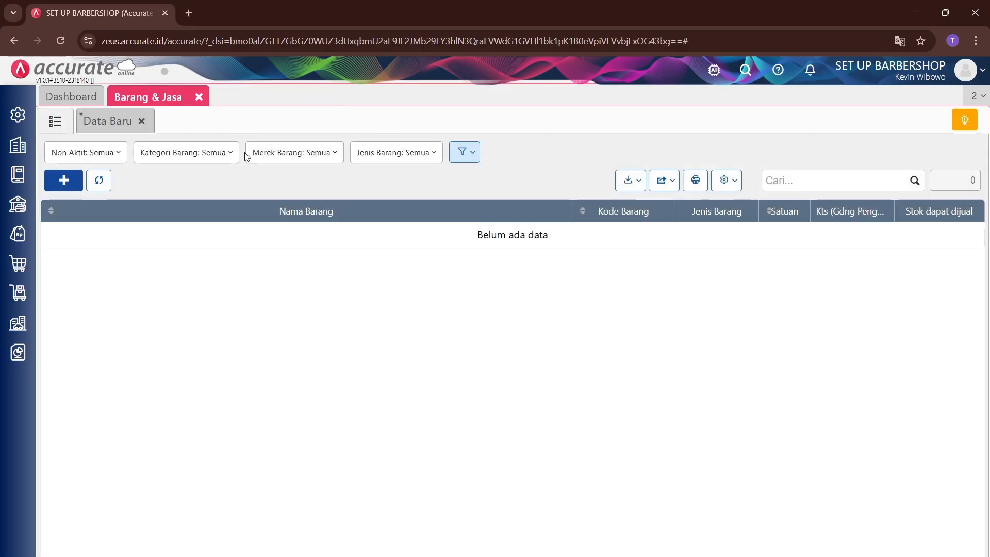
click(629, 180)
click(624, 212)
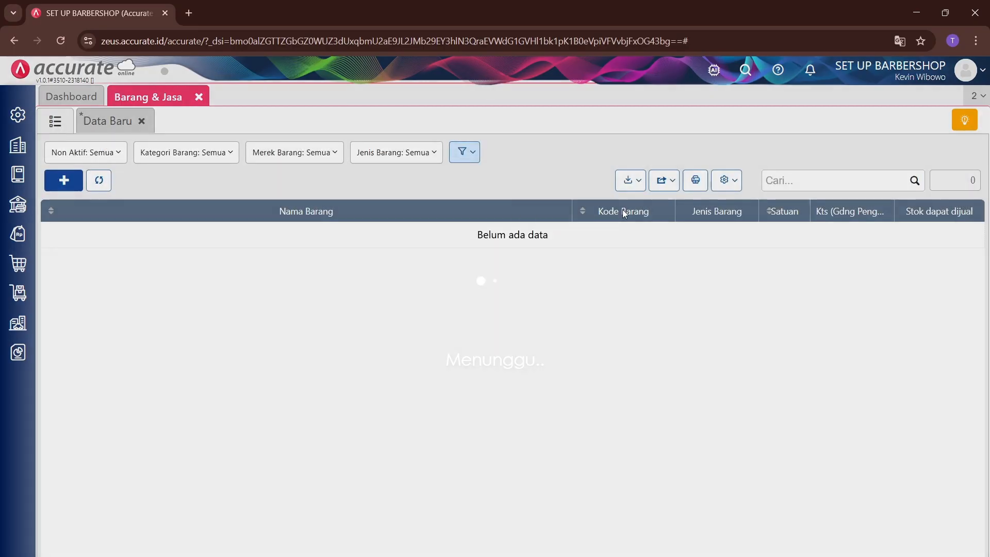
Step: Choose Barang & Jasa.xlsx from the Masterdata folder and upload it for import
click(273, 439)
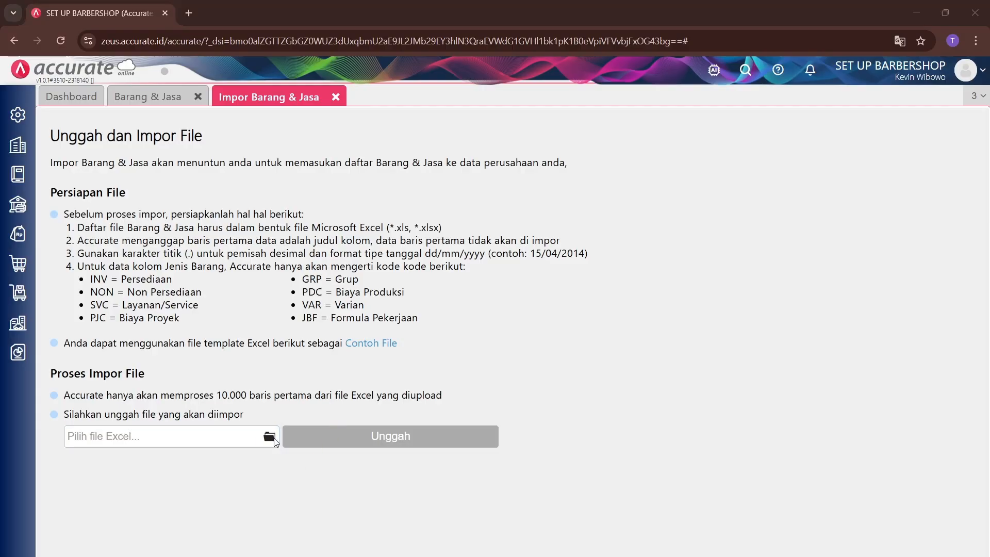
click(182, 121)
click(405, 285)
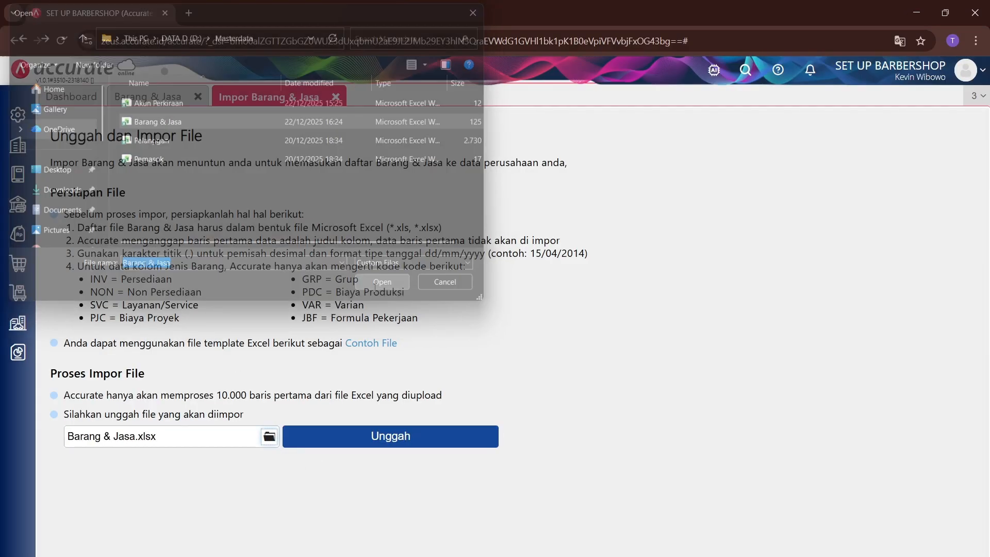
click(397, 437)
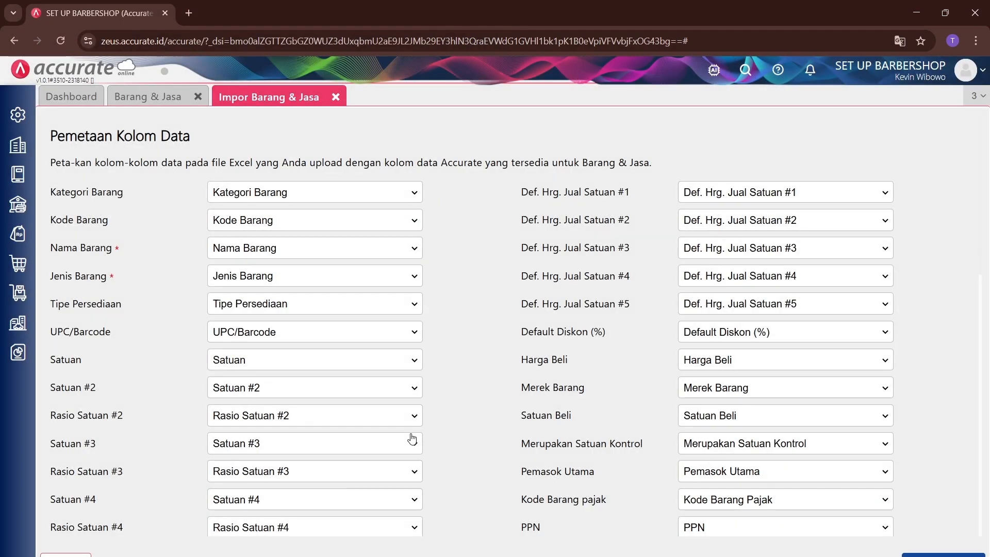
Step: Review the Excel column mapping, including Stok Awal, Nomor Seri/Produksi and Akun Perkiraan, and continue to the import confirmation
scroll(899, 477, down, 7)
scroll(899, 490, down, 5)
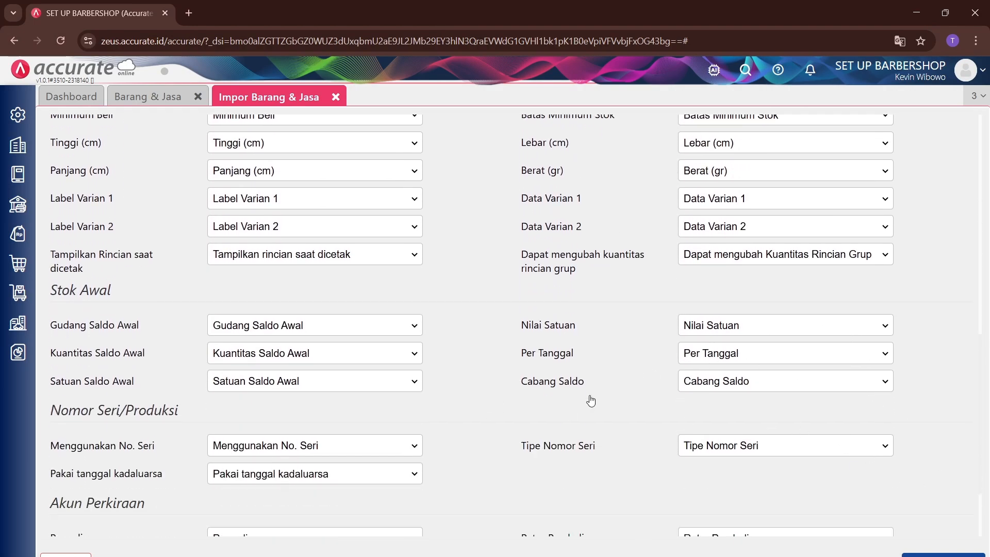
scroll(777, 516, down, 2)
scroll(725, 462, down, 1)
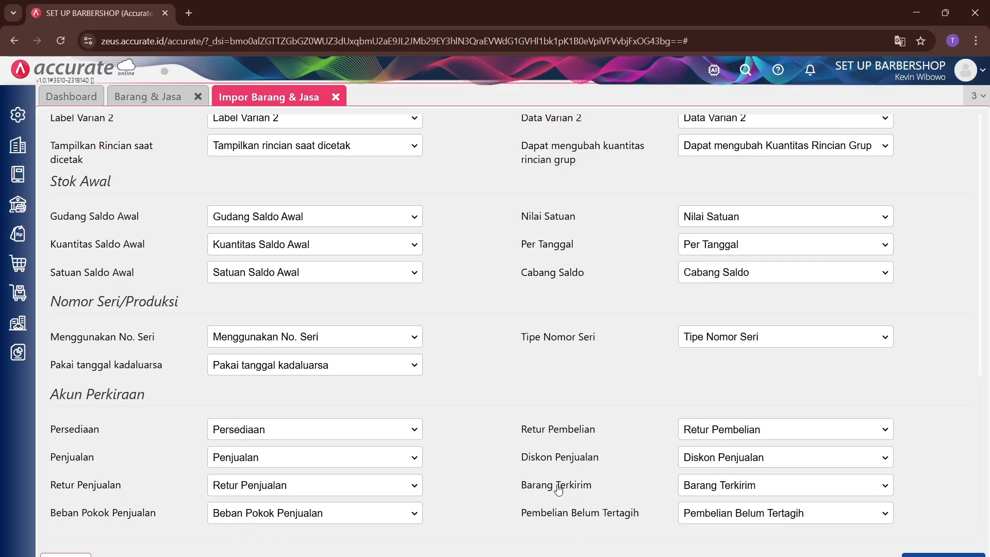
click(944, 555)
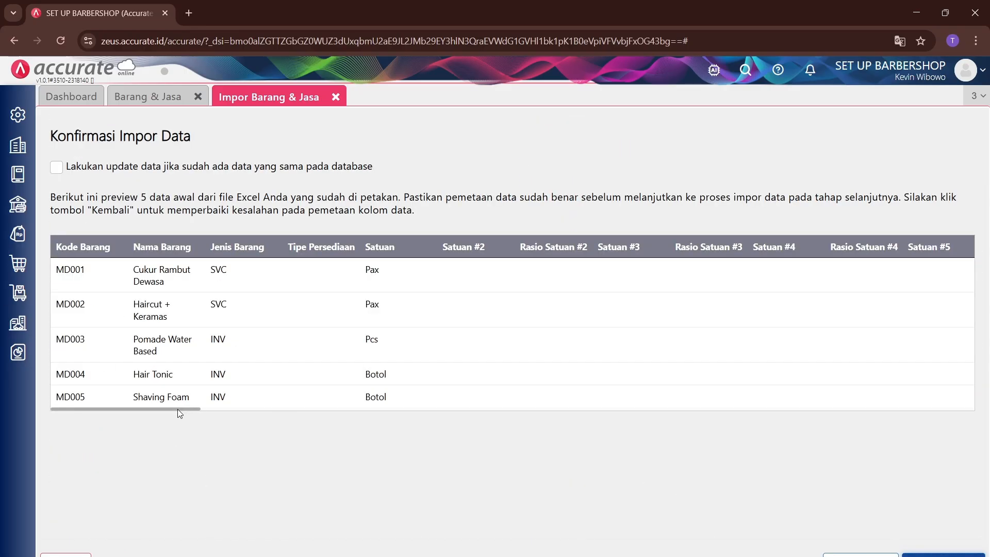
Step: Check the preview of the mapped items across its columns, run the import and review the result
drag(178, 409, 776, 464)
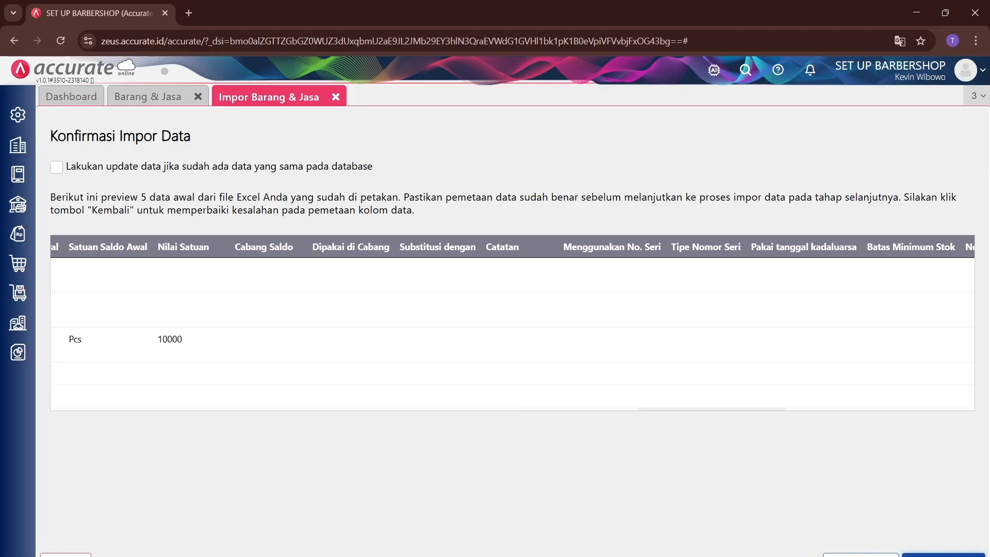
click(930, 555)
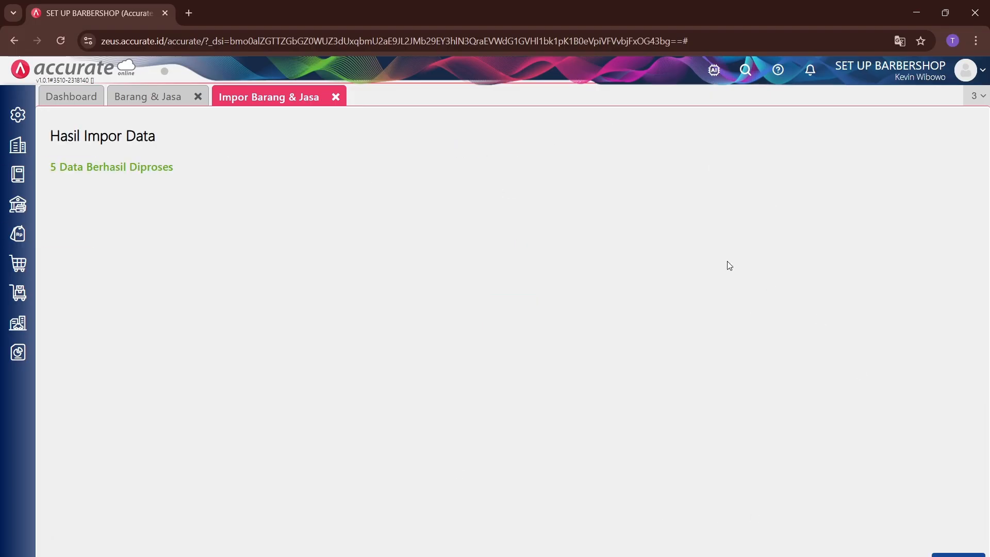
drag(173, 166, 52, 166)
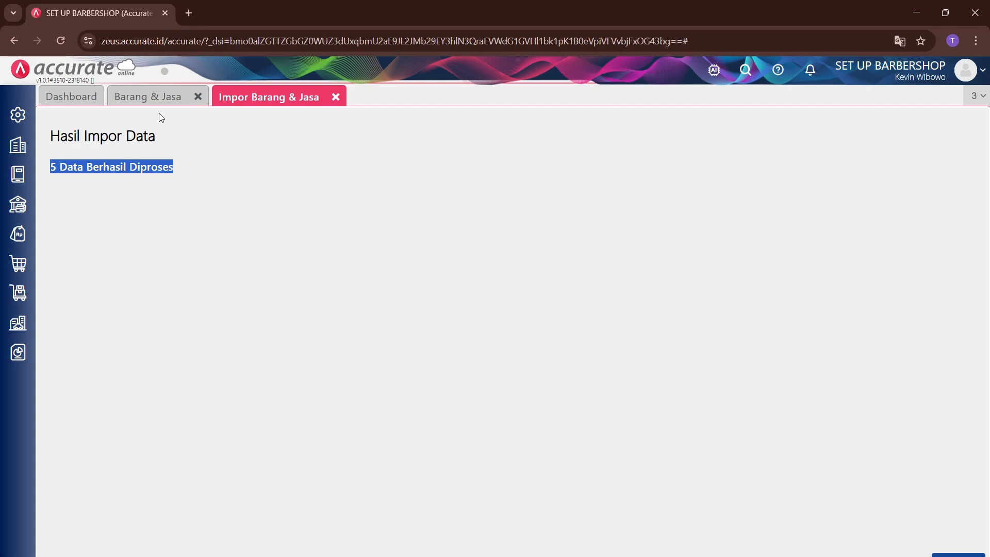
Step: Open the imported Pomade Water Based item from the Barang & Jasa list and check its opening stock, Nilai Satuan and Beban Pokok
click(133, 97)
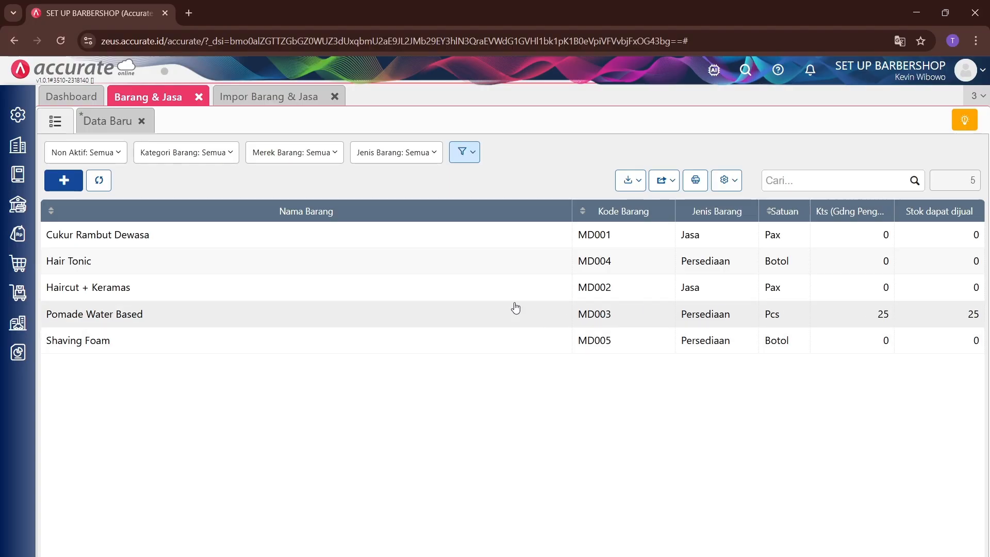
click(175, 316)
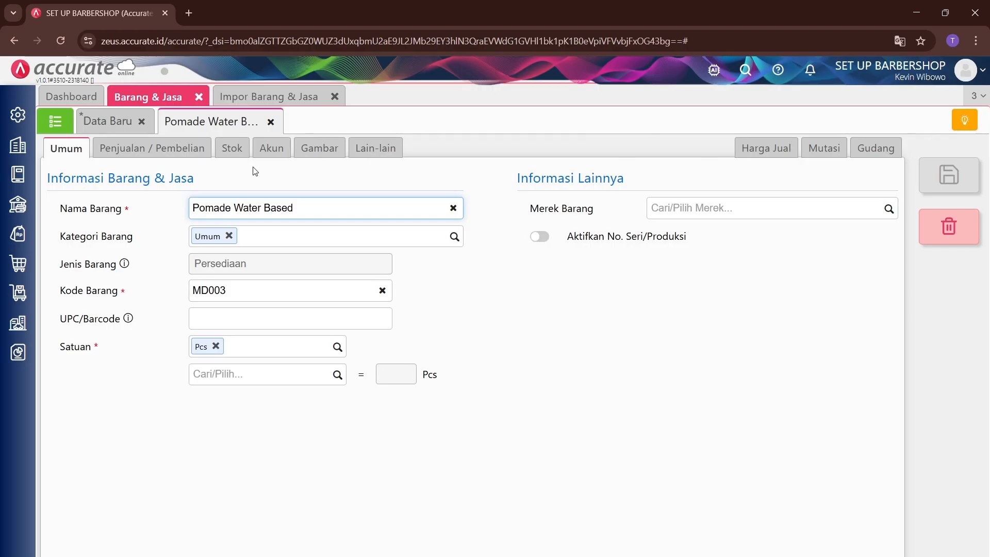
click(230, 151)
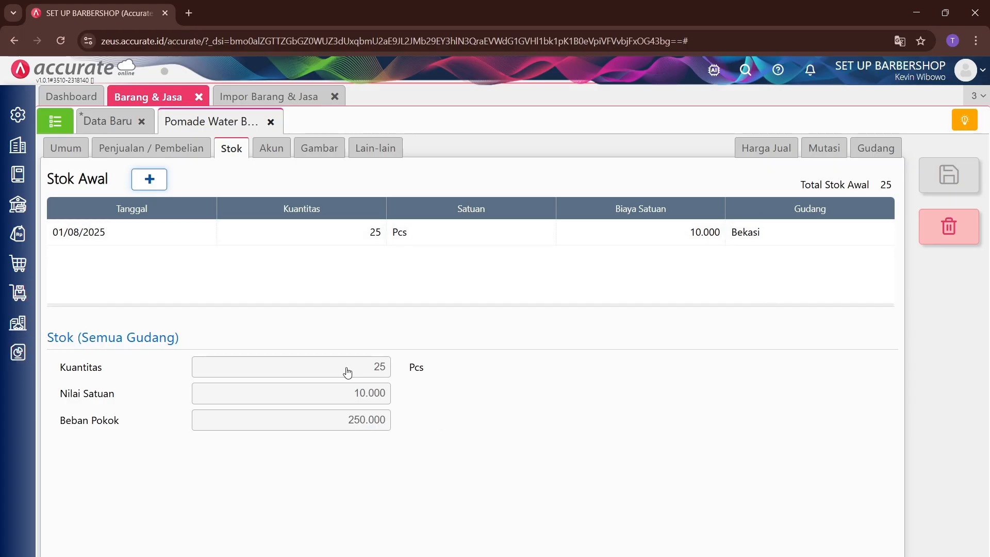
drag(347, 372, 467, 411)
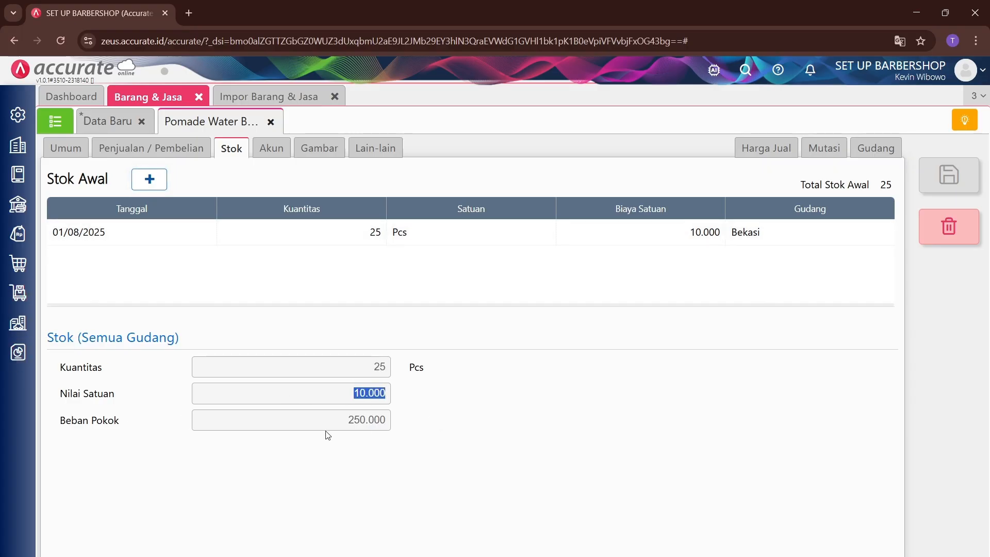
drag(330, 433, 432, 432)
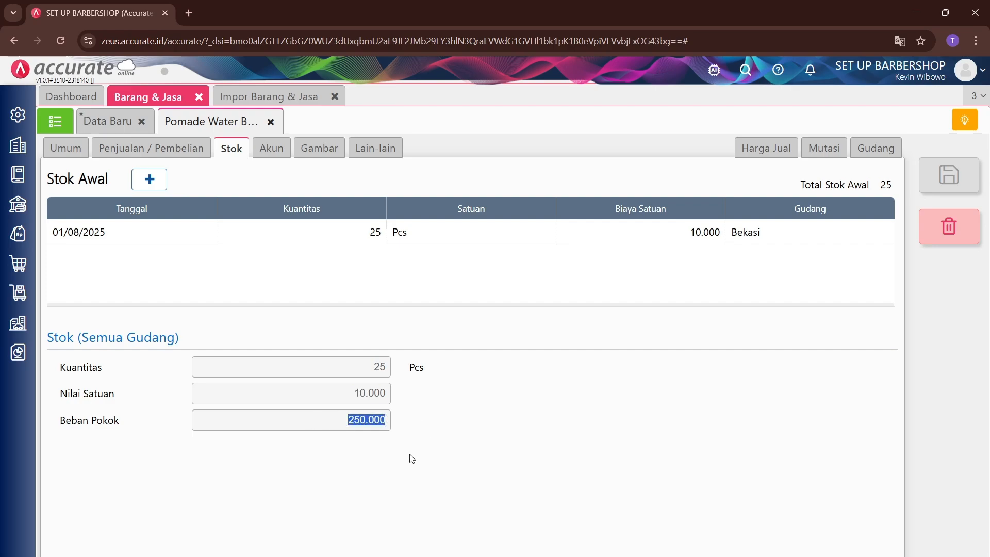
Step: Display the Neraca (Induk Skontro) report as of 22/12/2025 and check its Persediaan line
click(17, 352)
click(88, 411)
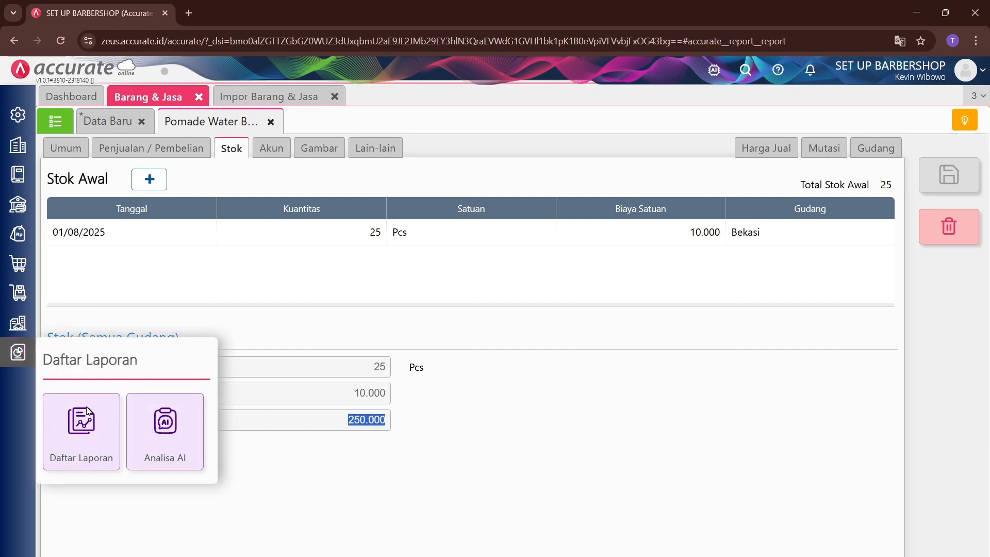
scroll(773, 338, down, 3)
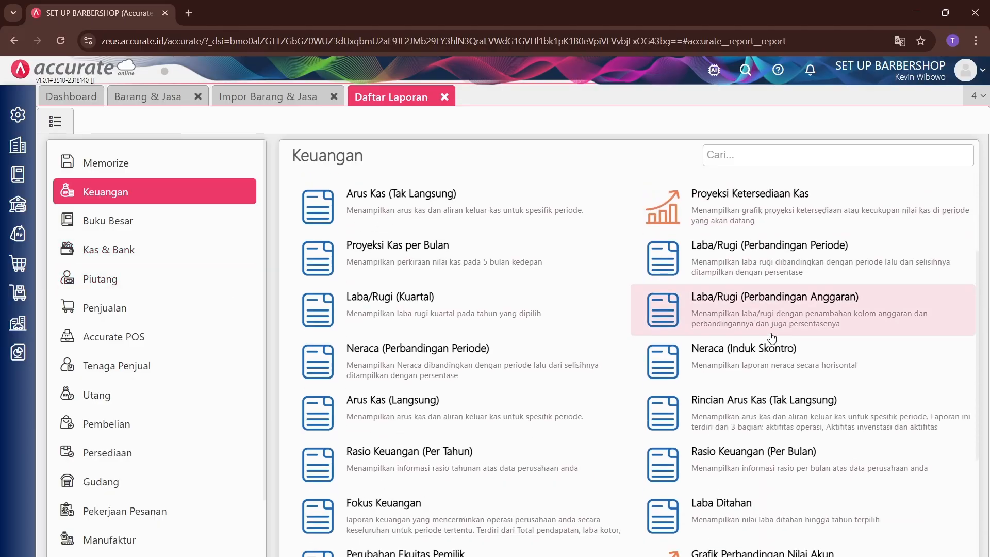
scroll(772, 338, down, 2)
click(743, 252)
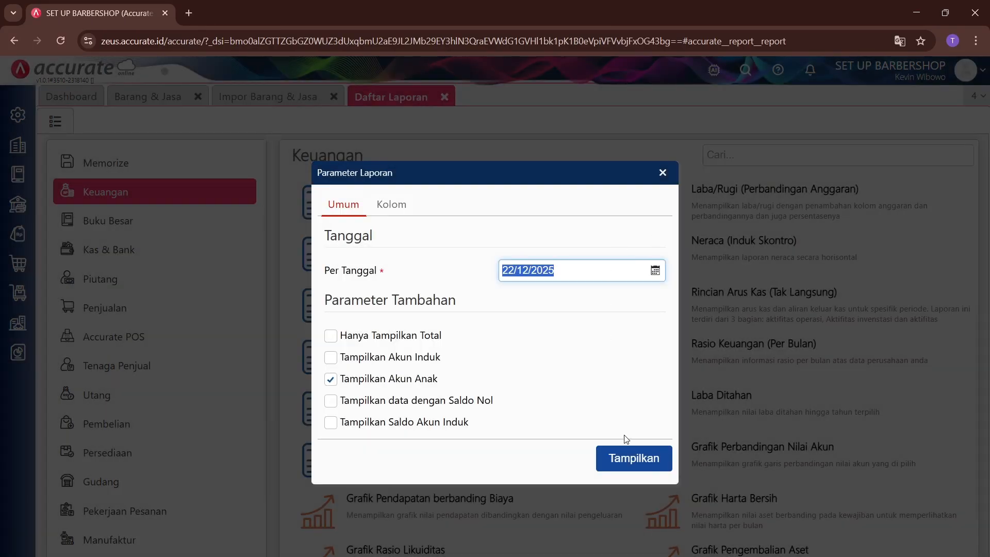
click(631, 458)
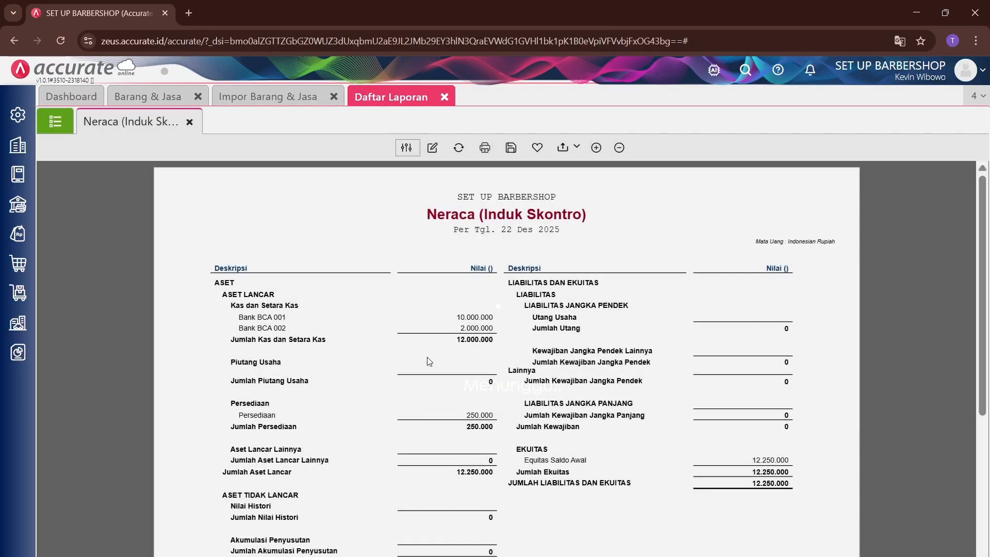
scroll(302, 347, down, 2)
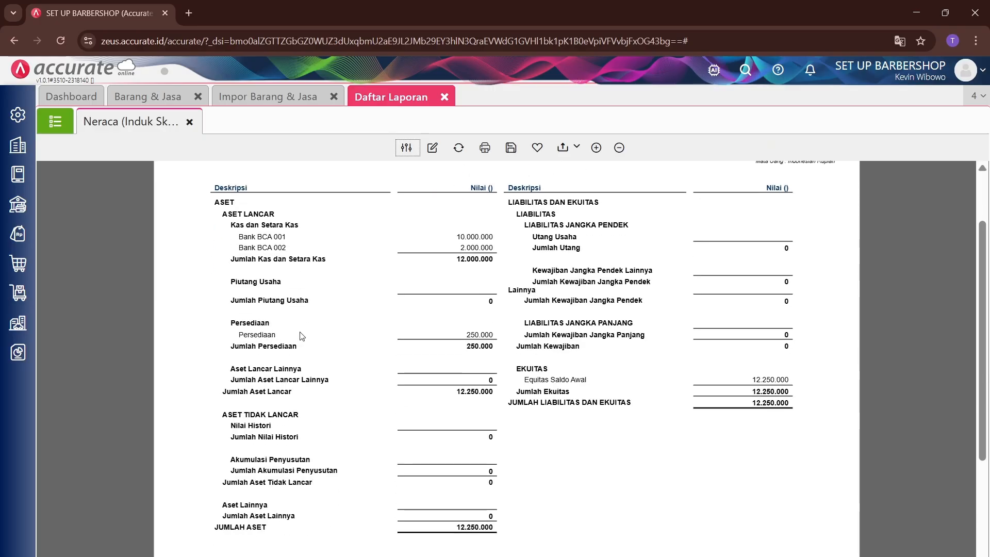
drag(301, 335, 228, 333)
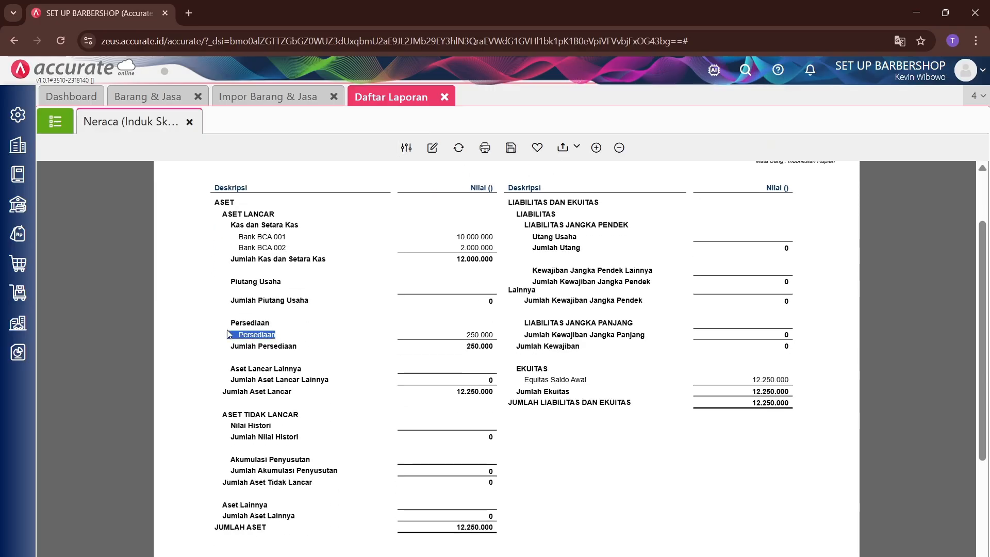
Step: Compare the balance sheet's Persediaan value with the Pomade Water Based item's Kuantitas, Nilai Satuan and Beban Pokok
click(168, 99)
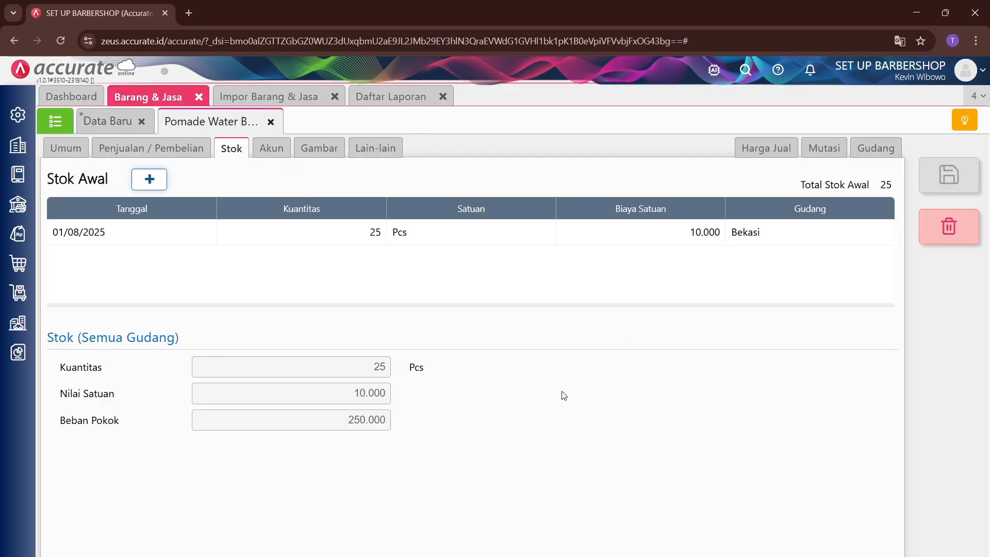
drag(328, 416, 431, 436)
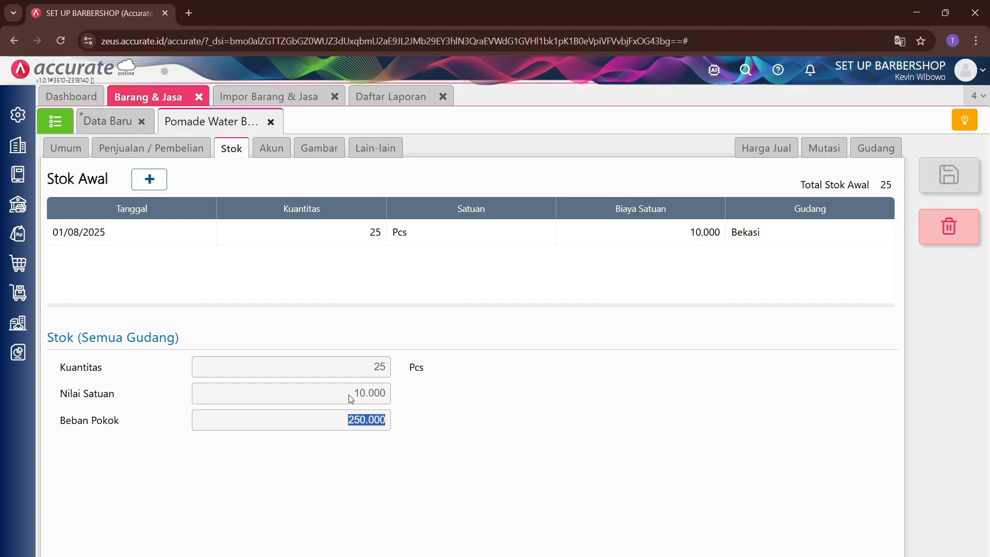
drag(350, 399, 398, 368)
drag(388, 421, 321, 426)
Step: Close the Impor Barang & Jasa page and review the Neraca (Induk Skontro) report
click(284, 98)
click(392, 97)
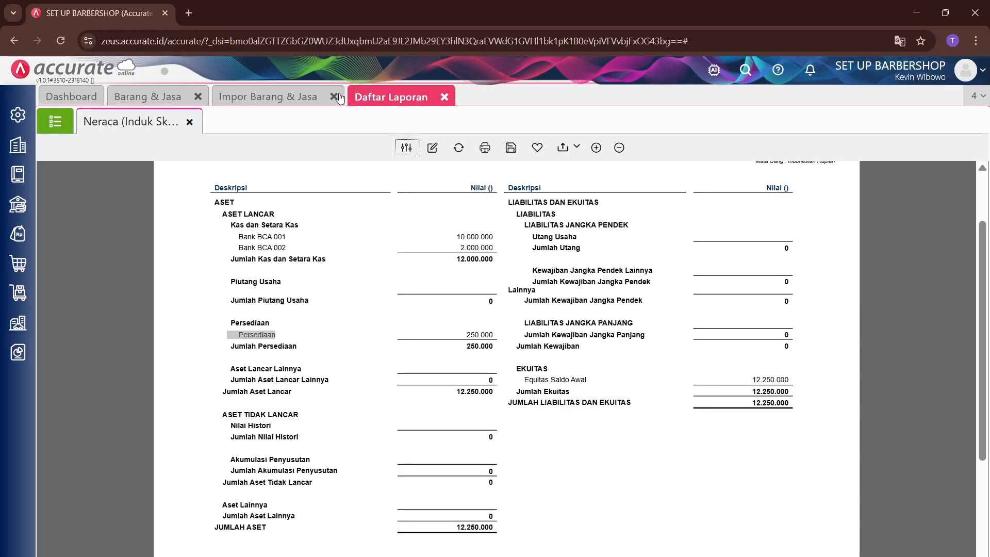
click(336, 97)
click(261, 97)
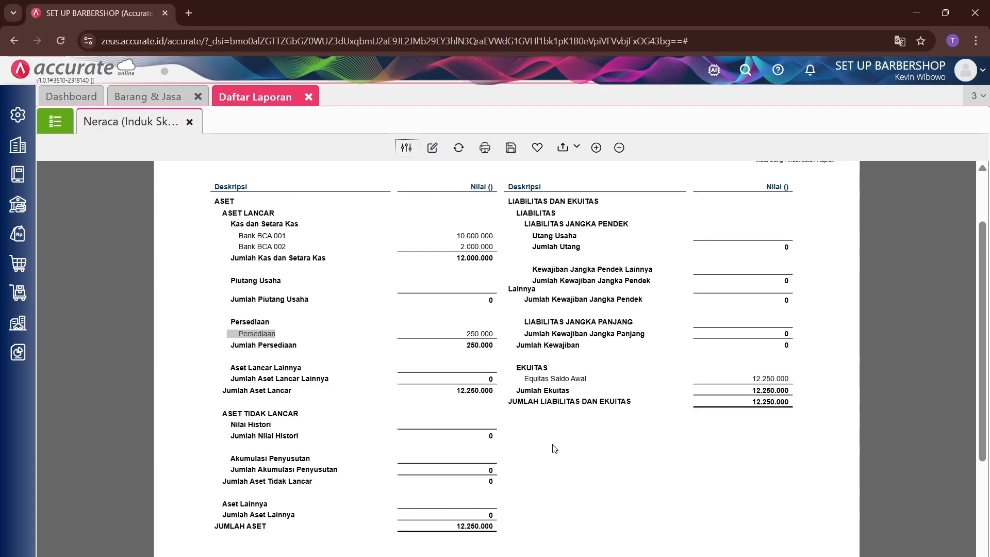
scroll(550, 446, down, 2)
scroll(552, 447, up, 3)
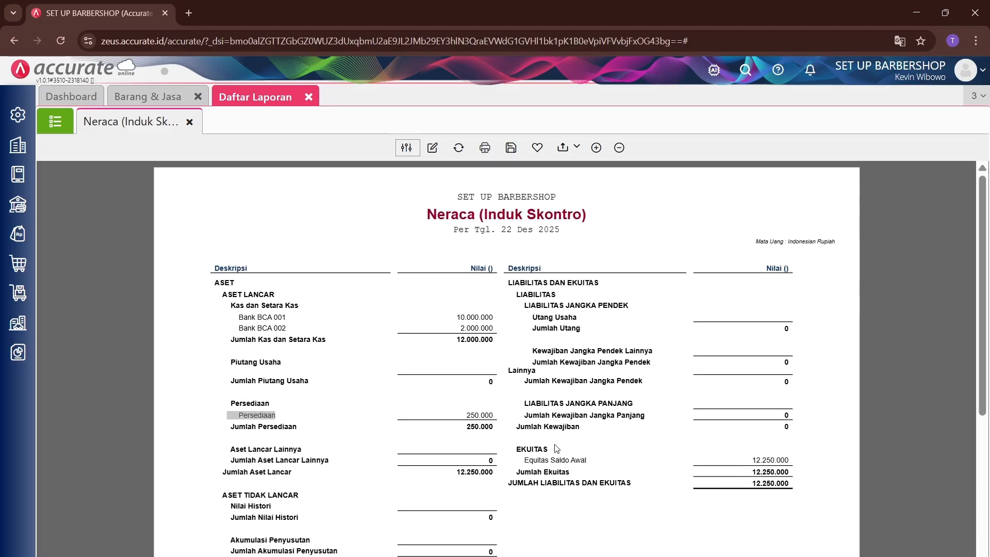
scroll(557, 448, down, 2)
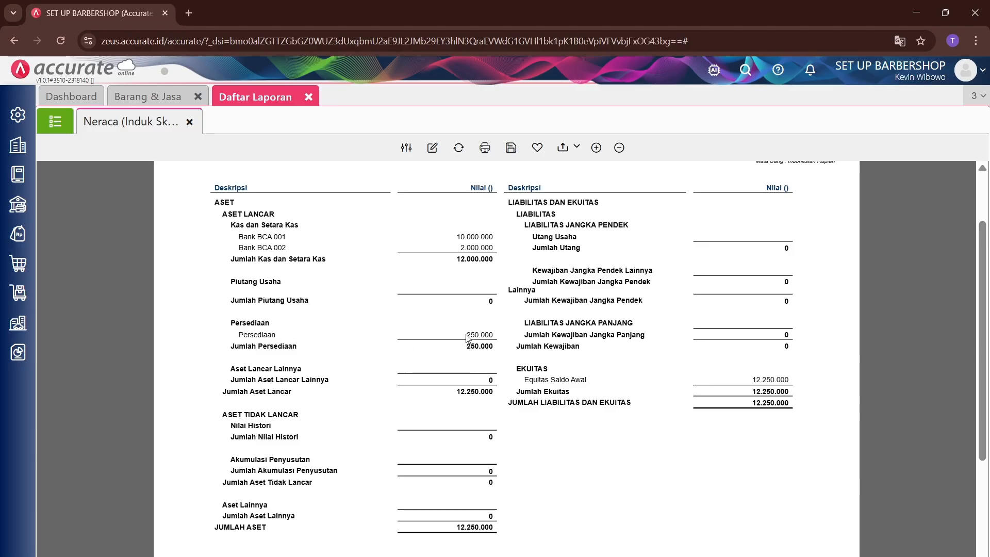
Step: Open the Rincian Buku Besar for Persediaan from the Neraca report and check its account and Saldo Akhir
click(491, 344)
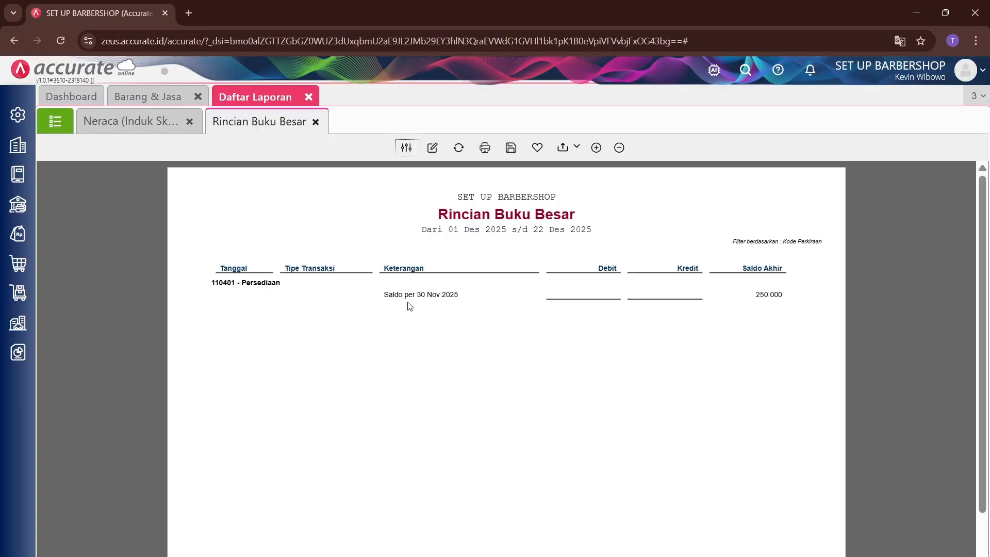
drag(323, 287, 259, 286)
click(772, 295)
Step: View the Rincian Buku Besar for Bank BCA 002 from the Neraca report, and close both ledger detail reports
click(97, 129)
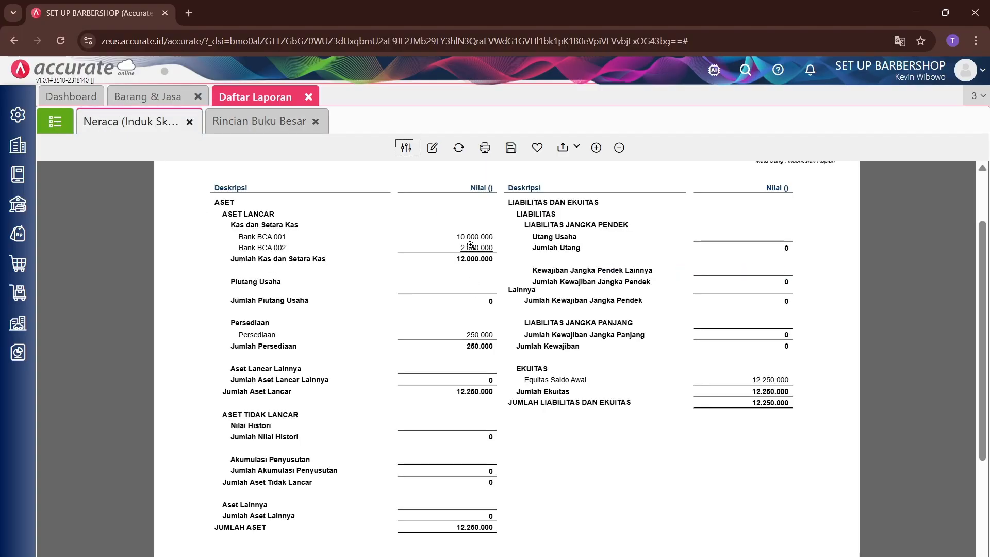
click(478, 247)
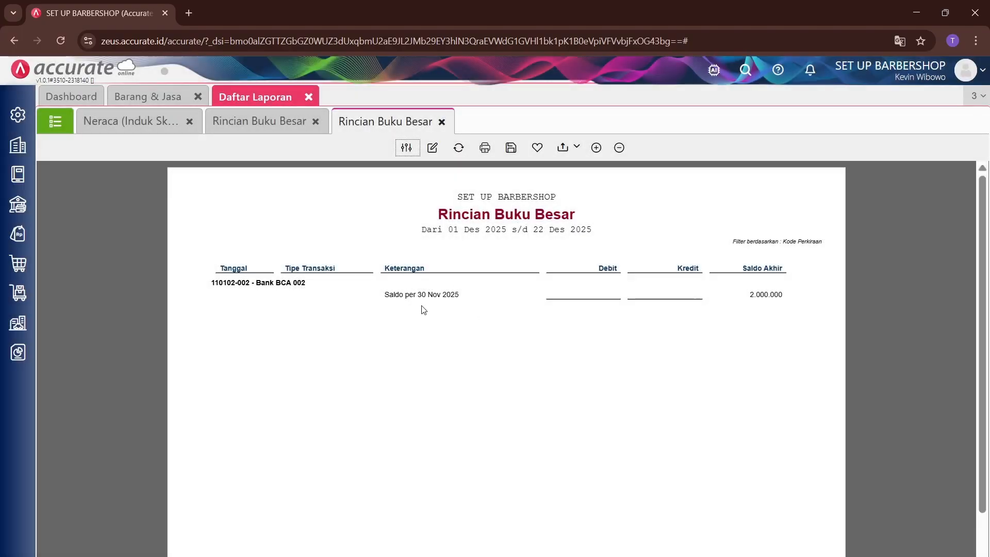
click(441, 122)
click(316, 122)
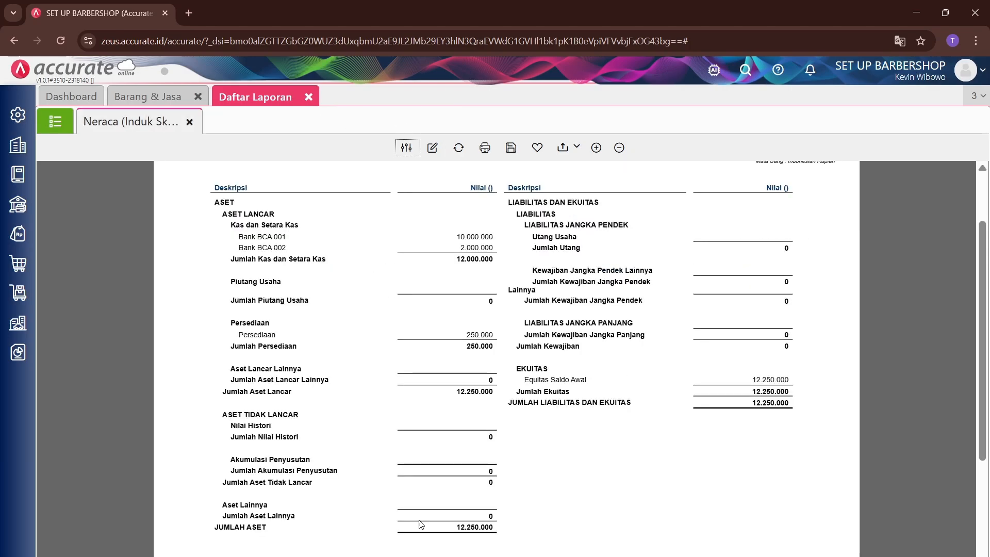